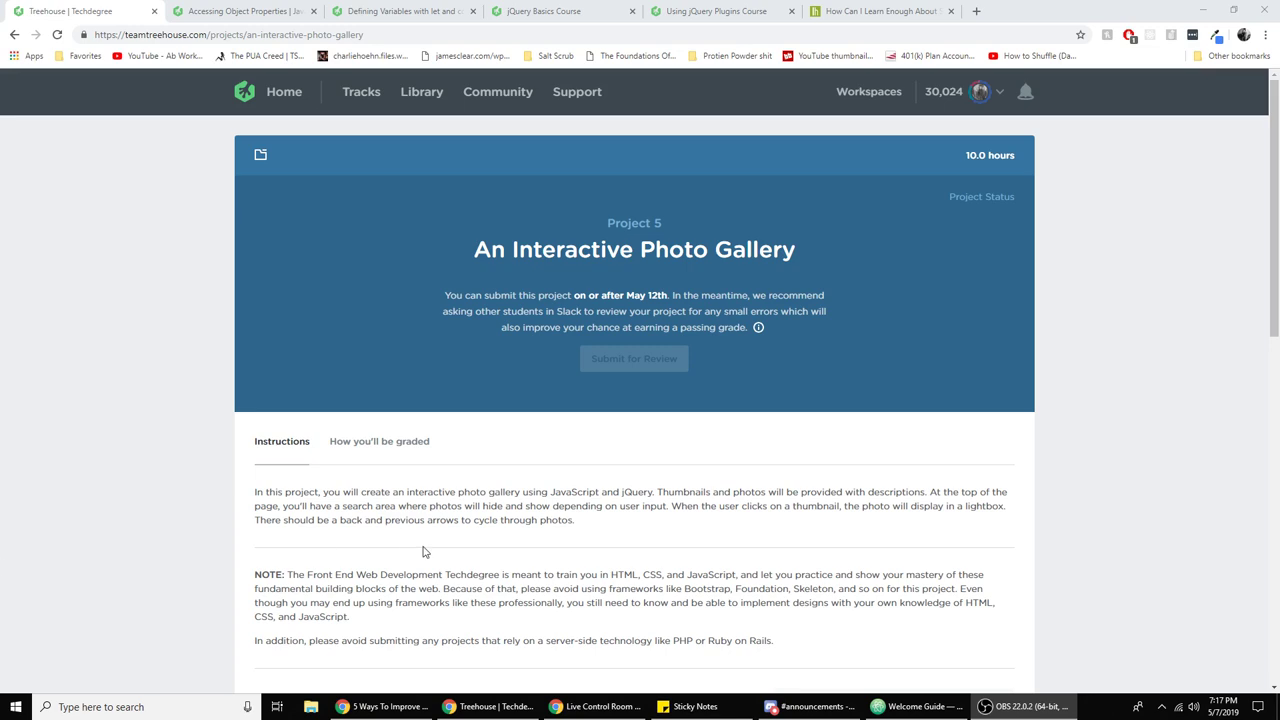
Launch GitHub Desktop and look through the list of available local repositories
{"action": "left_click", "coordinate": [222, 710]}
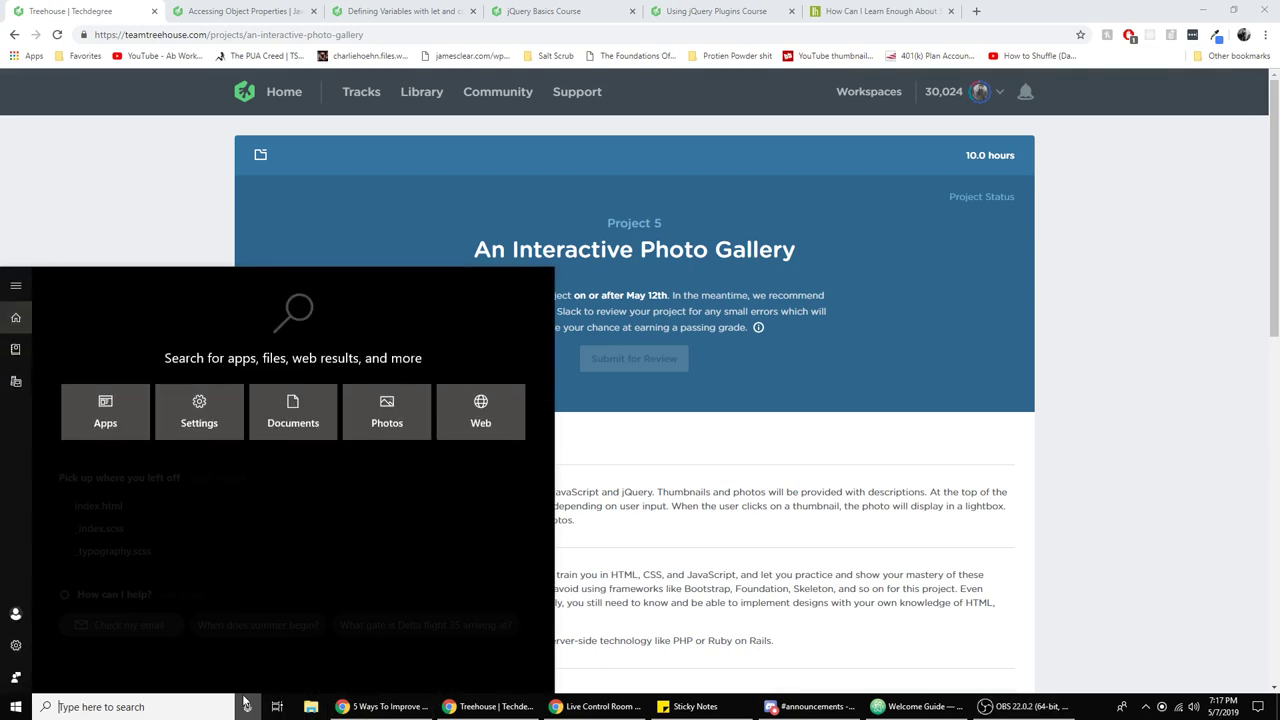
{"action": "type", "text": "githu"}
{"action": "key", "text": "Return"}
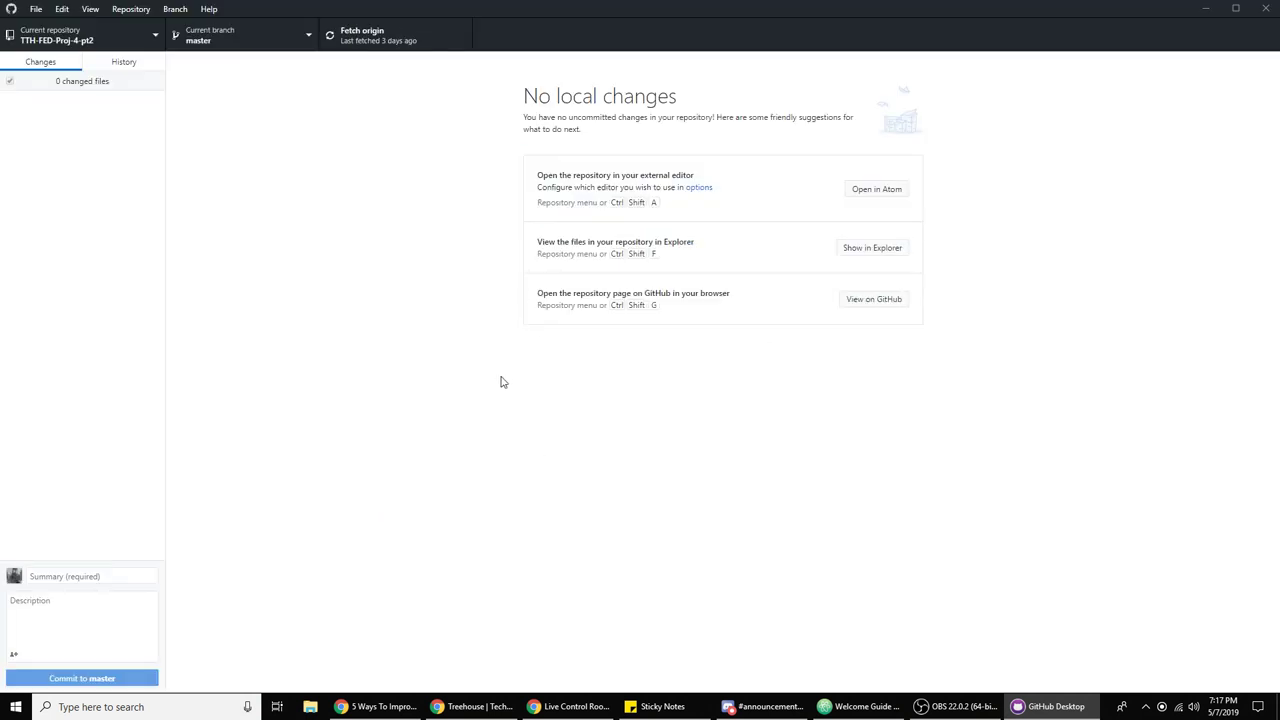
{"action": "left_click", "coordinate": [134, 38]}
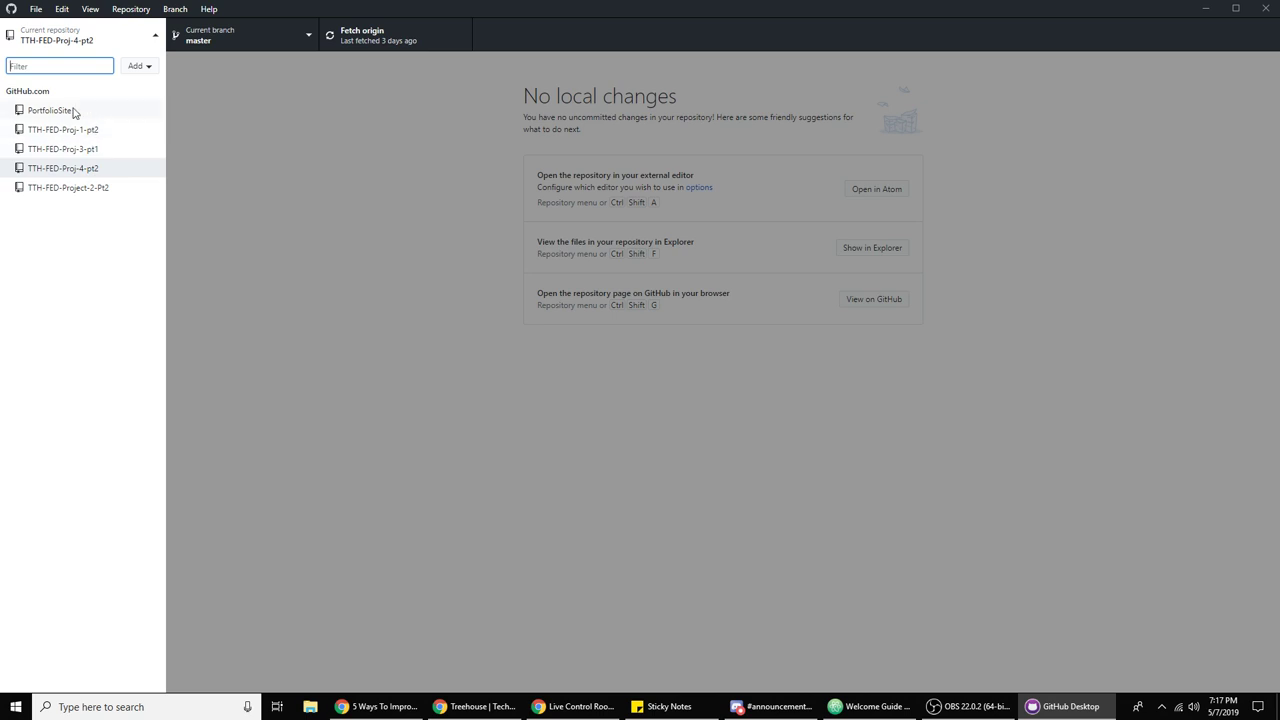
{"action": "left_click", "coordinate": [108, 46]}
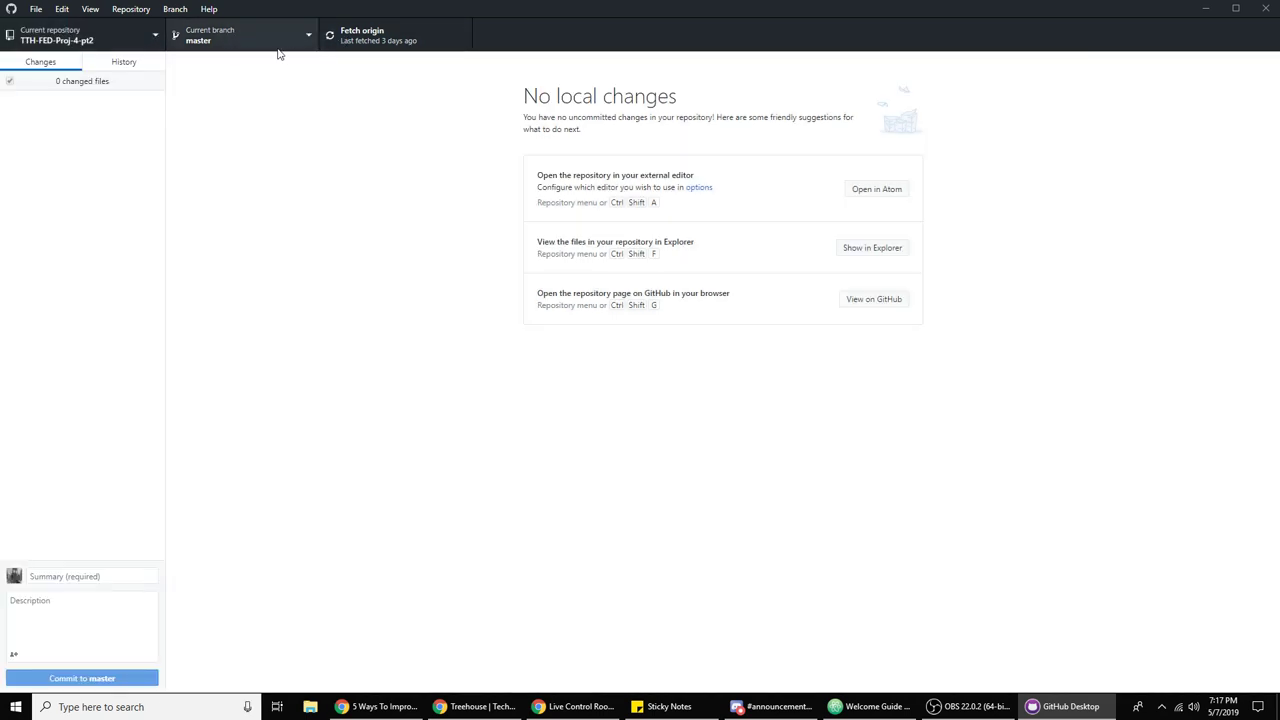
Fetch origin for the TTH-FED-Proj-4-pt2 repository and recheck the repository list
{"action": "left_click", "coordinate": [155, 38]}
{"action": "left_click", "coordinate": [155, 40]}
{"action": "left_click", "coordinate": [370, 35]}
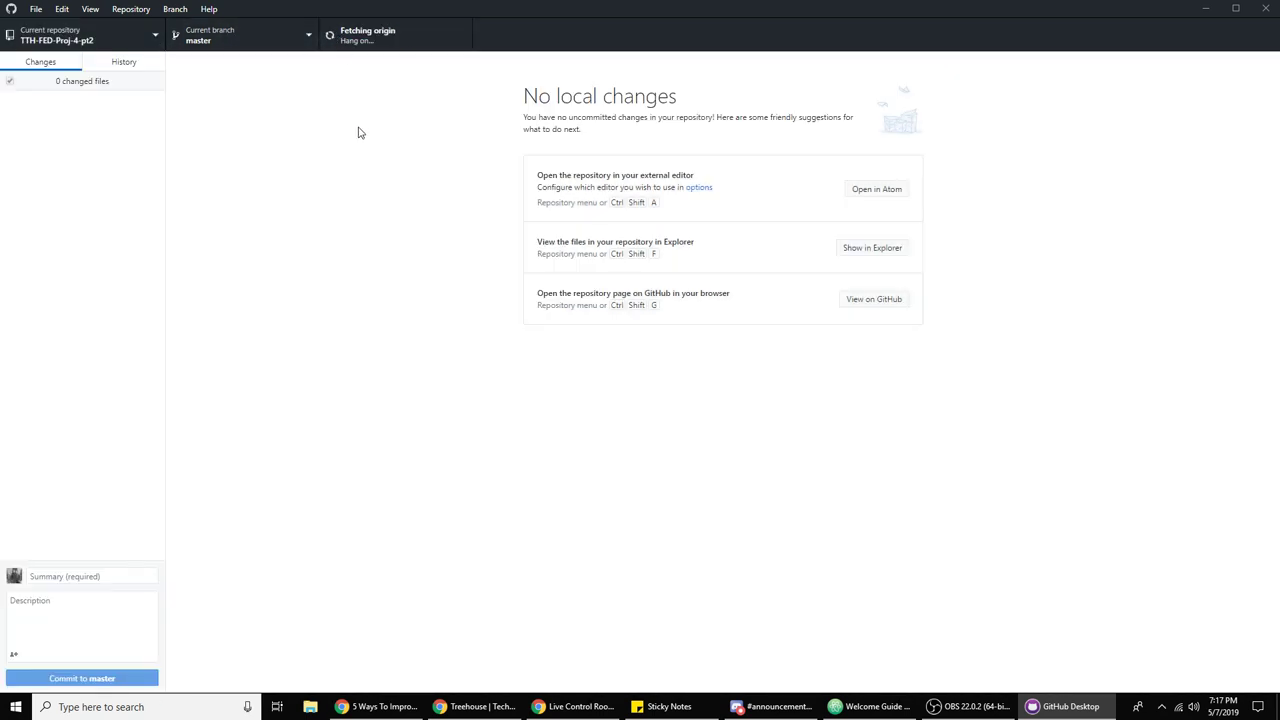
{"action": "left_click", "coordinate": [120, 38]}
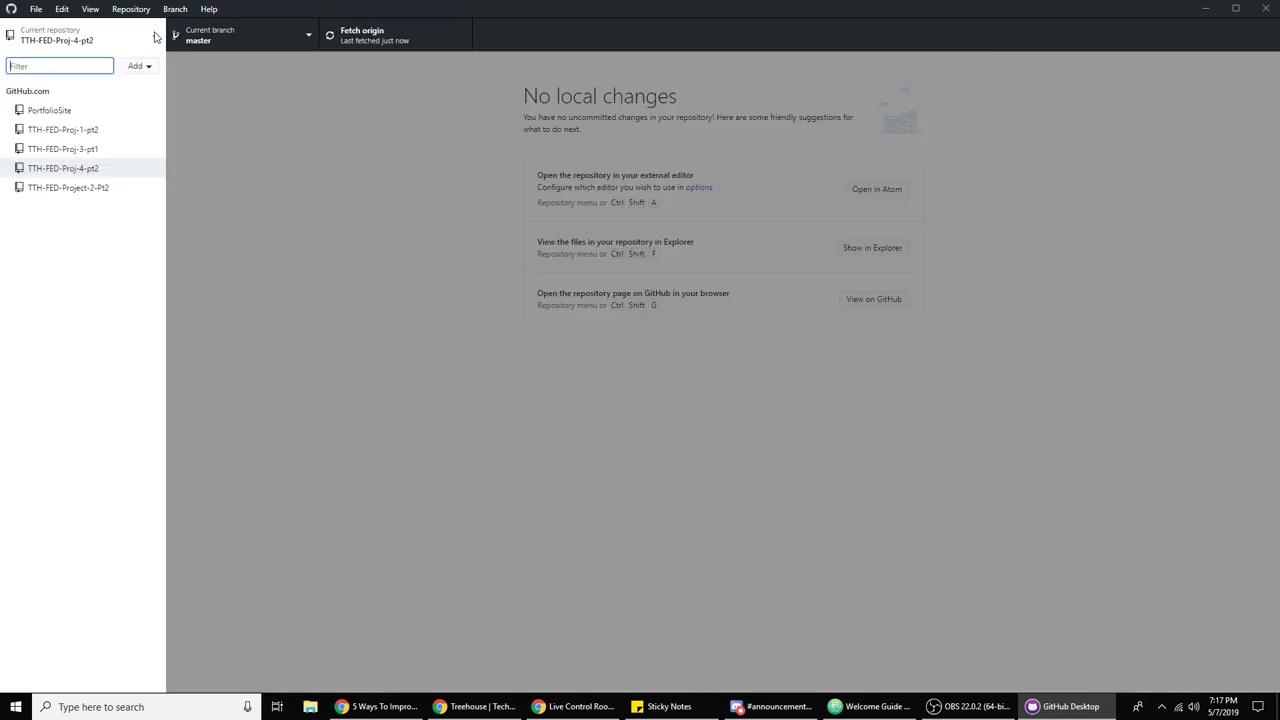
{"action": "left_click", "coordinate": [95, 169]}
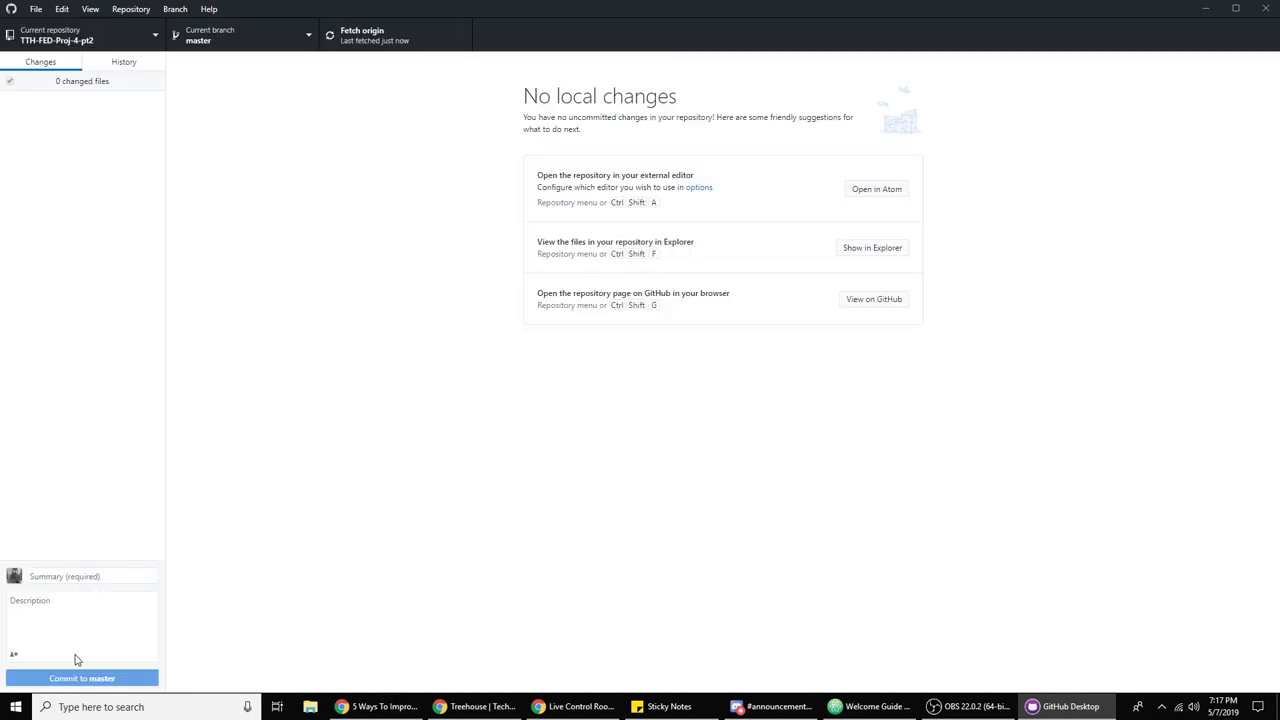
{"action": "left_click", "coordinate": [110, 42]}
{"action": "left_click", "coordinate": [122, 46]}
Switch to Chrome, open github.com in a new tab and go to the signed-in account's profile page
{"action": "left_click", "coordinate": [470, 706]}
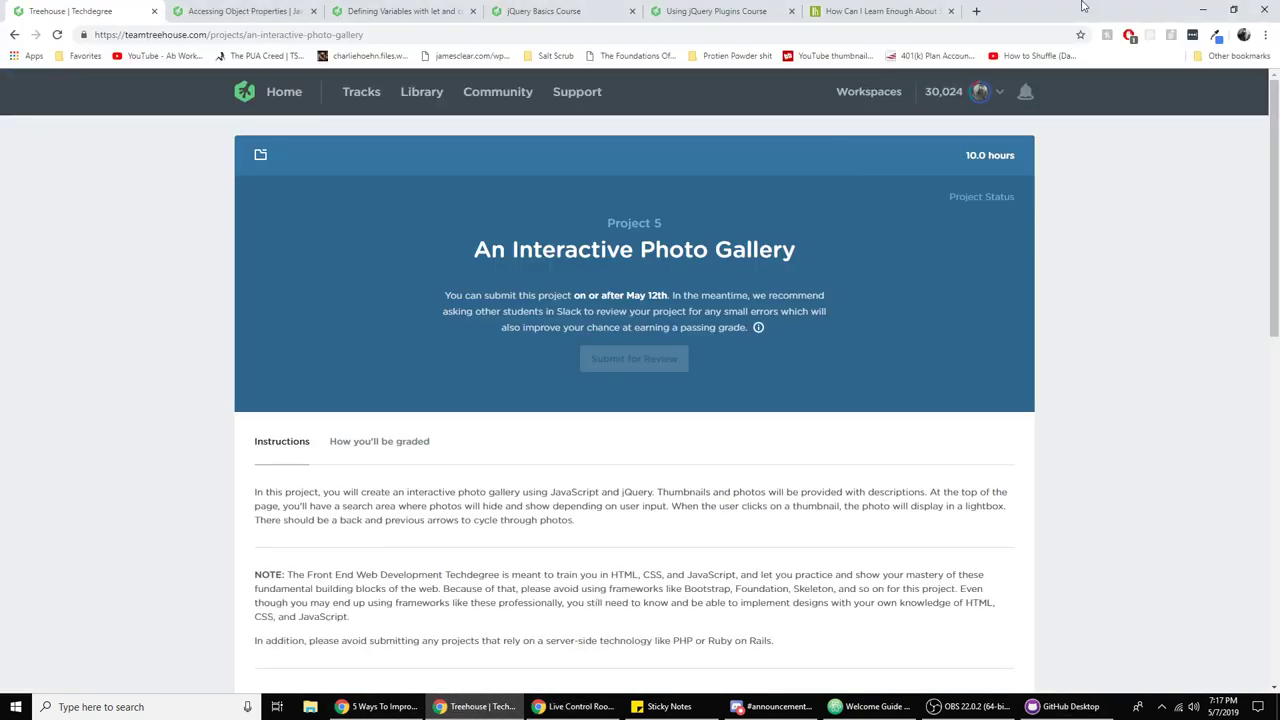
{"action": "left_click", "coordinate": [977, 11]}
{"action": "type", "text": "github"}
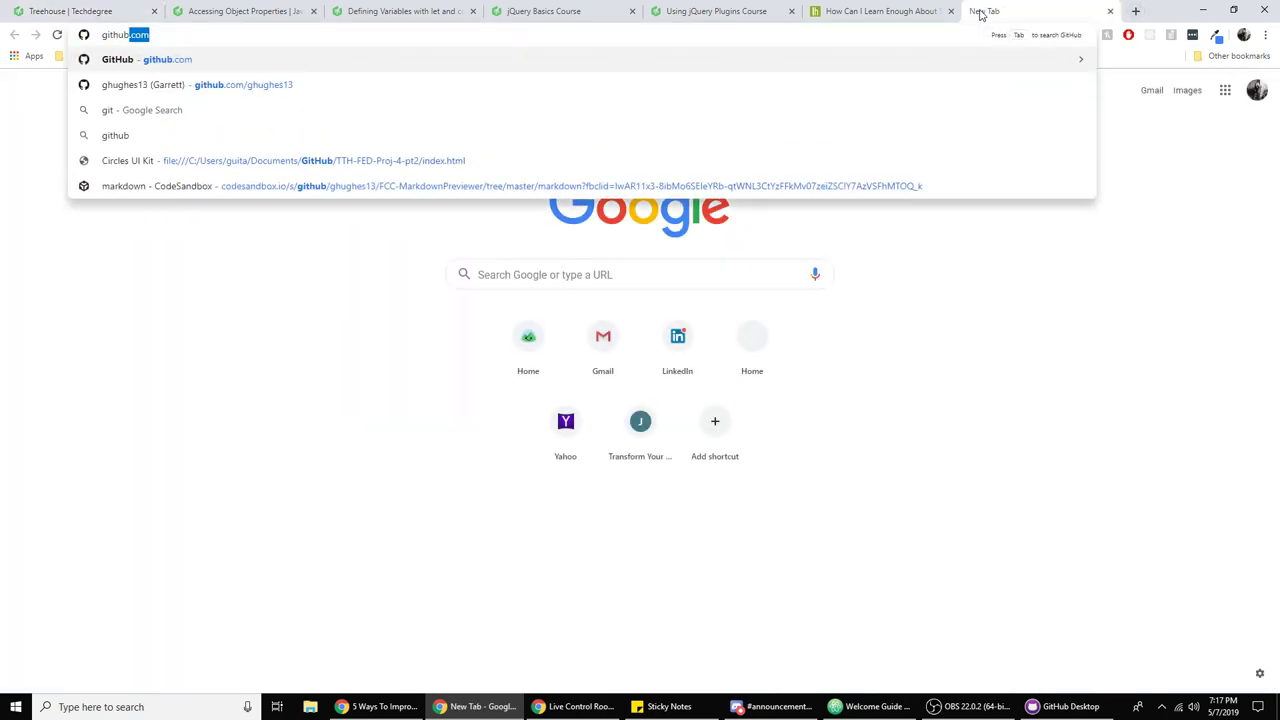
{"action": "key", "text": "Return"}
{"action": "left_click", "coordinate": [1246, 90]}
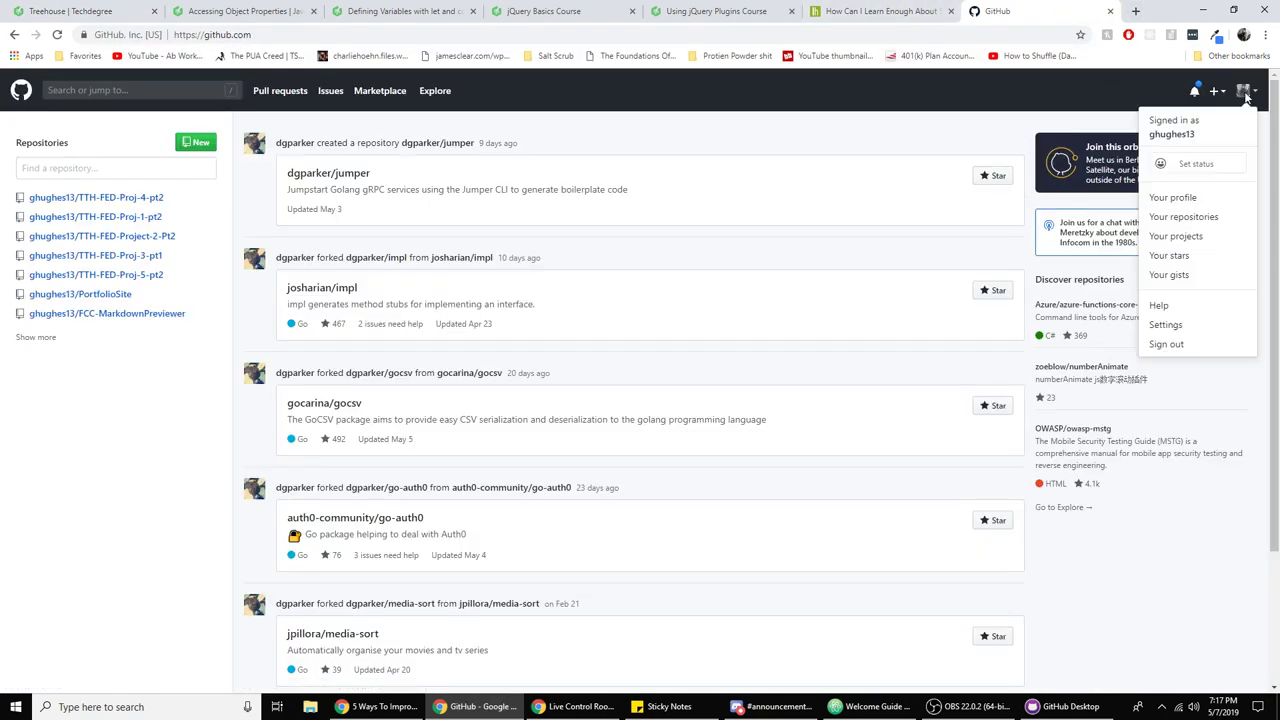
{"action": "left_click", "coordinate": [1204, 196]}
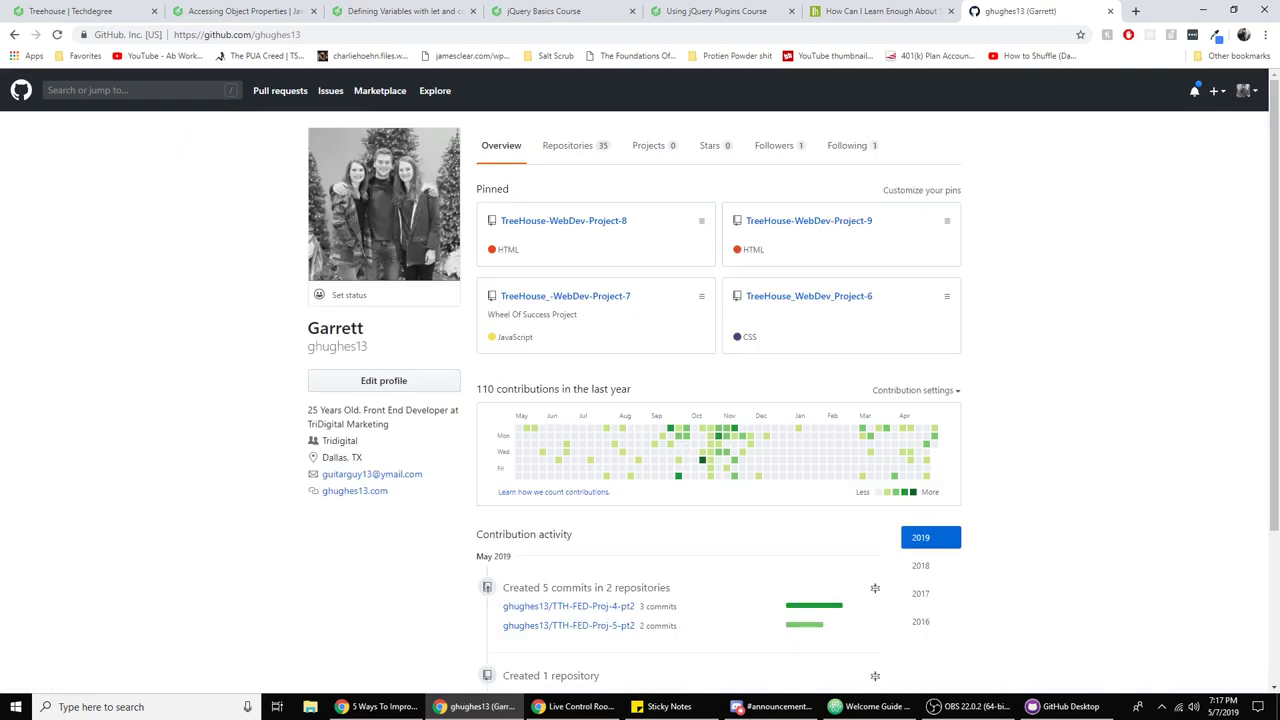
Show the profile's contribution activity for May 6, 2019 and view the commits and repository listed there
{"action": "left_click", "coordinate": [575, 706]}
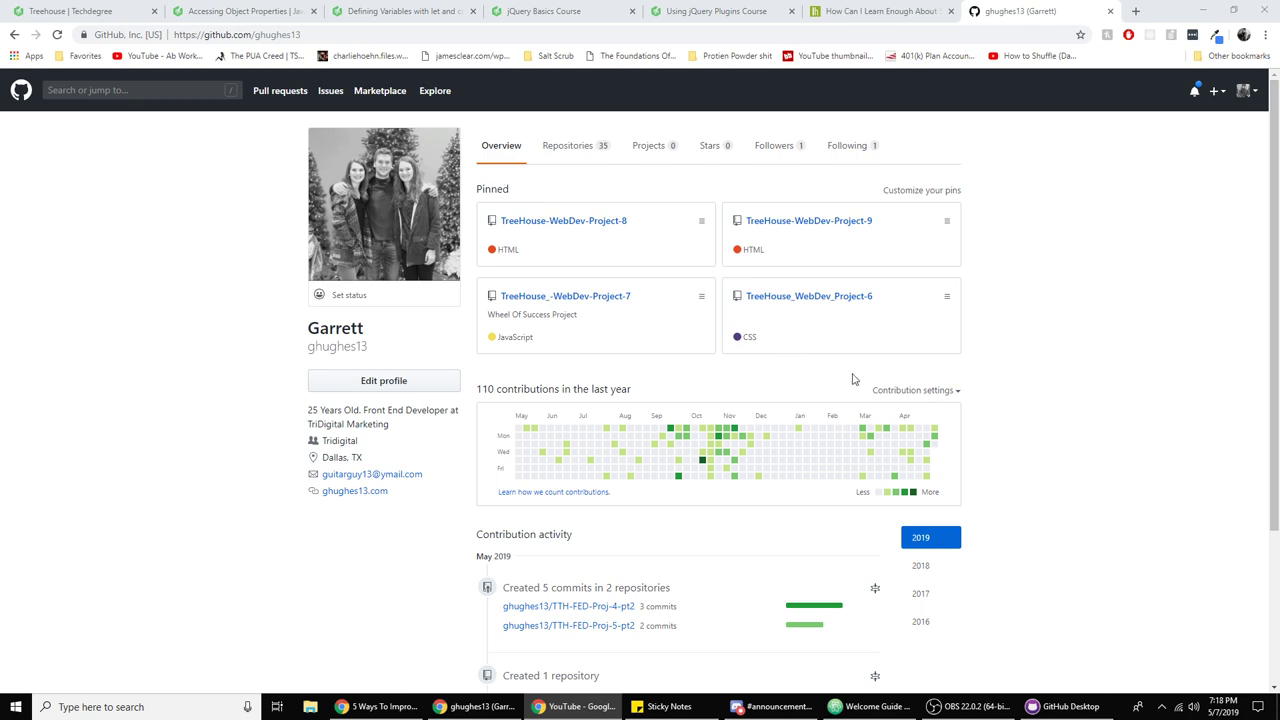
{"action": "left_click", "coordinate": [934, 436]}
{"action": "scroll", "coordinate": [671, 556], "scroll_direction": "down", "scroll_amount": 1}
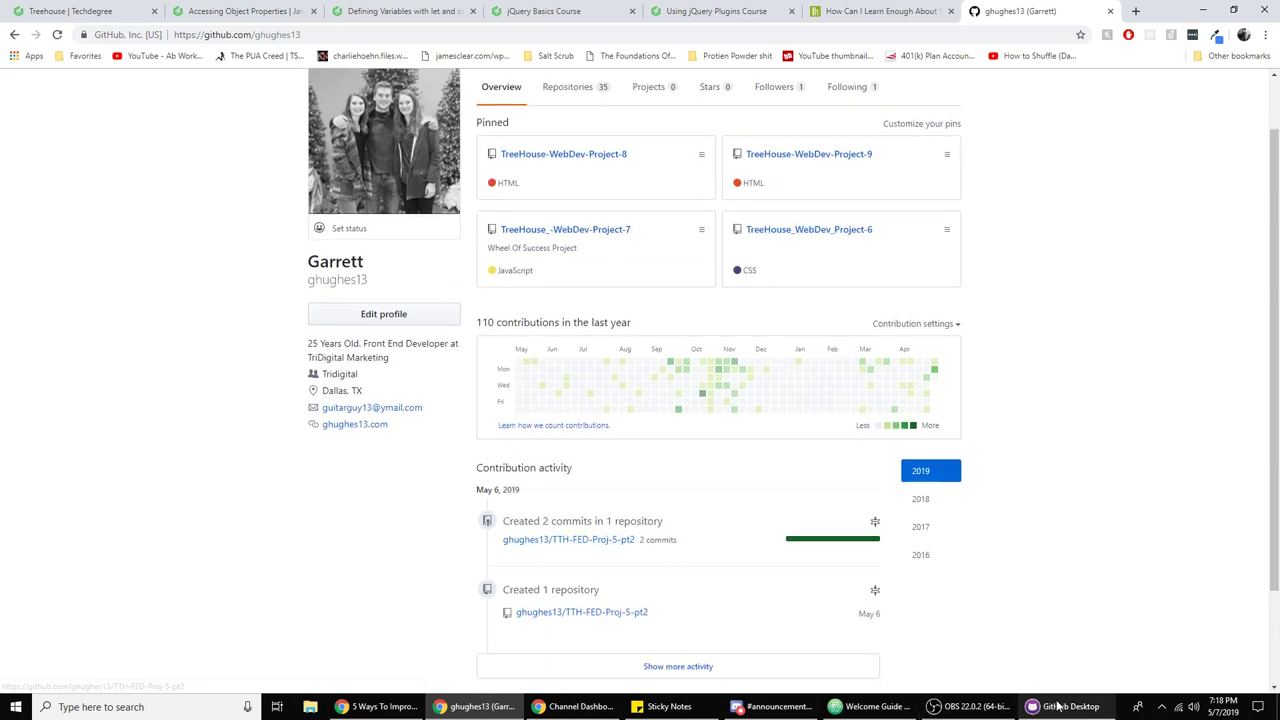
Switch to GitHub Desktop and examine the repository list and the options for adding a repository
{"action": "key", "text": "alt+Tab"}
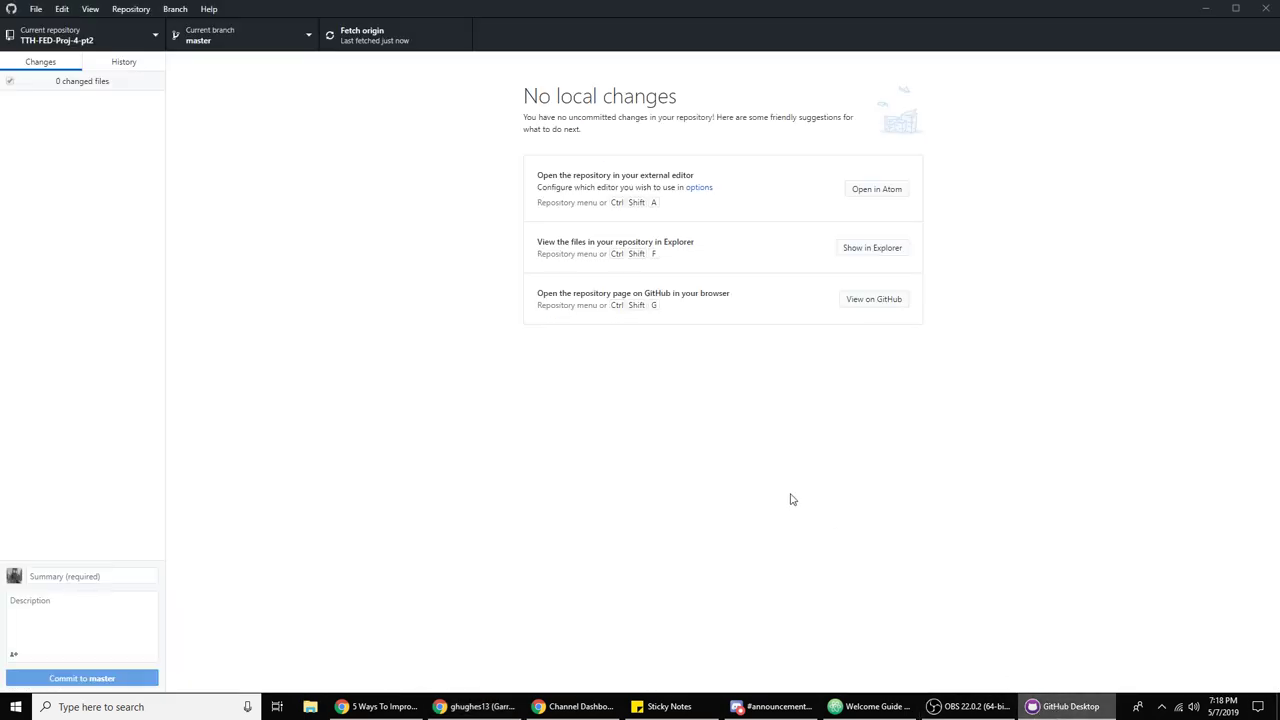
{"action": "left_click", "coordinate": [271, 40]}
{"action": "left_click", "coordinate": [150, 40]}
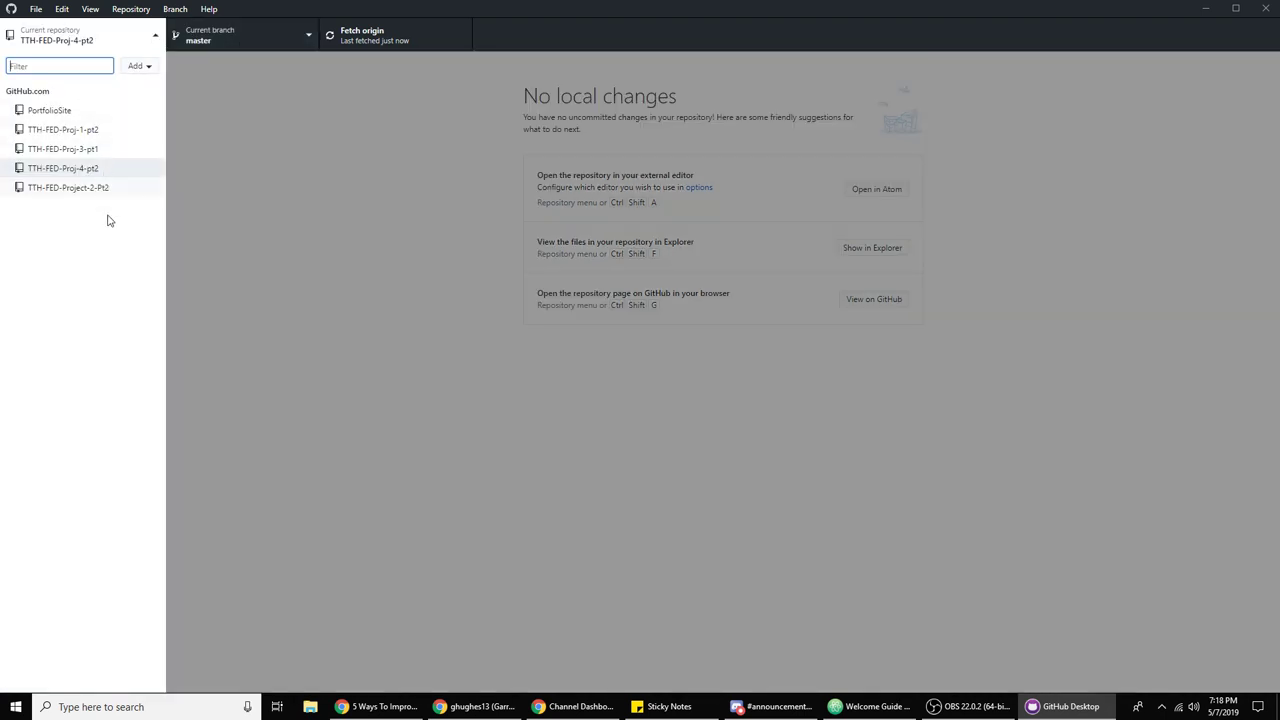
{"action": "left_click", "coordinate": [118, 78]}
{"action": "left_click", "coordinate": [82, 46]}
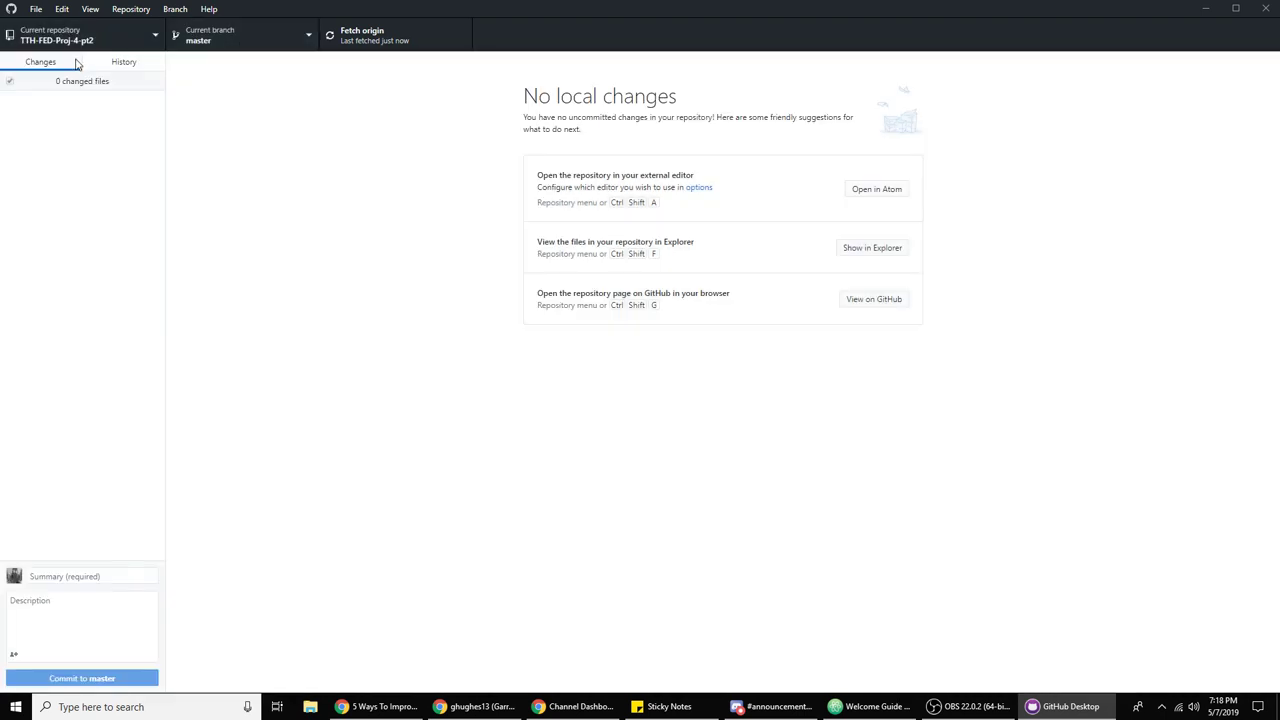
{"action": "left_click", "coordinate": [78, 46]}
{"action": "left_click", "coordinate": [86, 83]}
{"action": "left_click", "coordinate": [135, 66]}
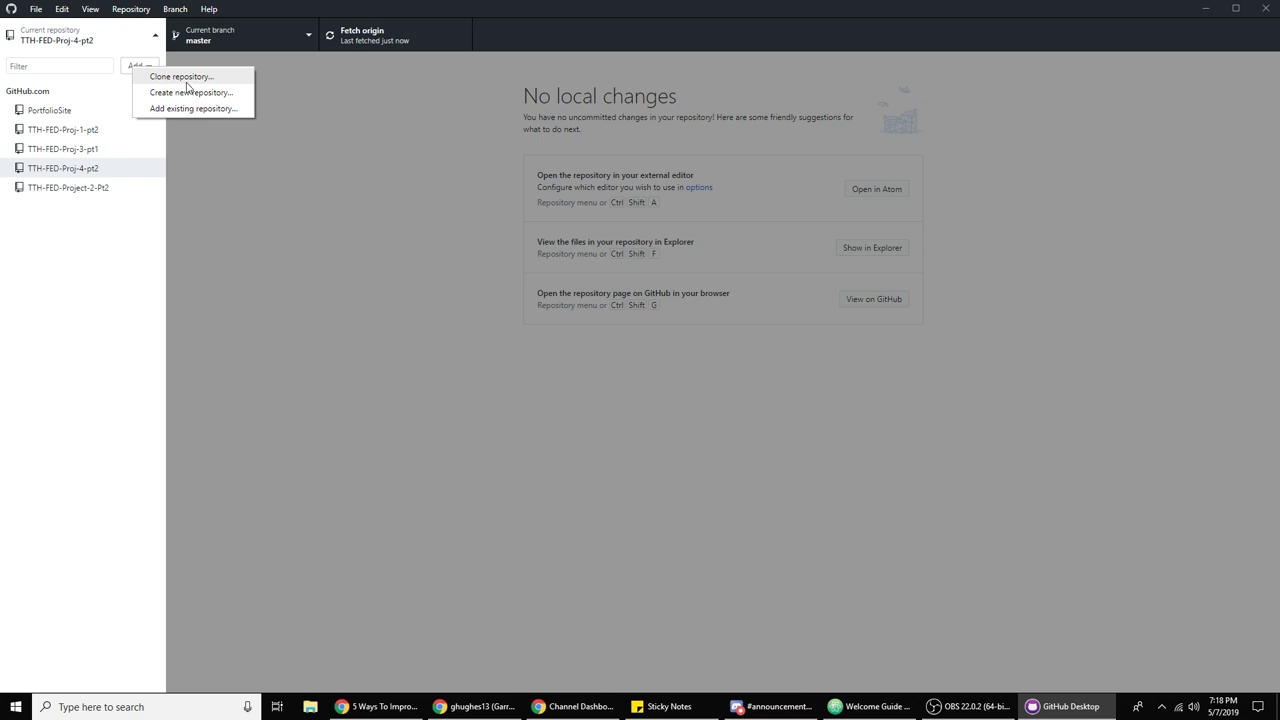
{"action": "key", "text": "Escape"}
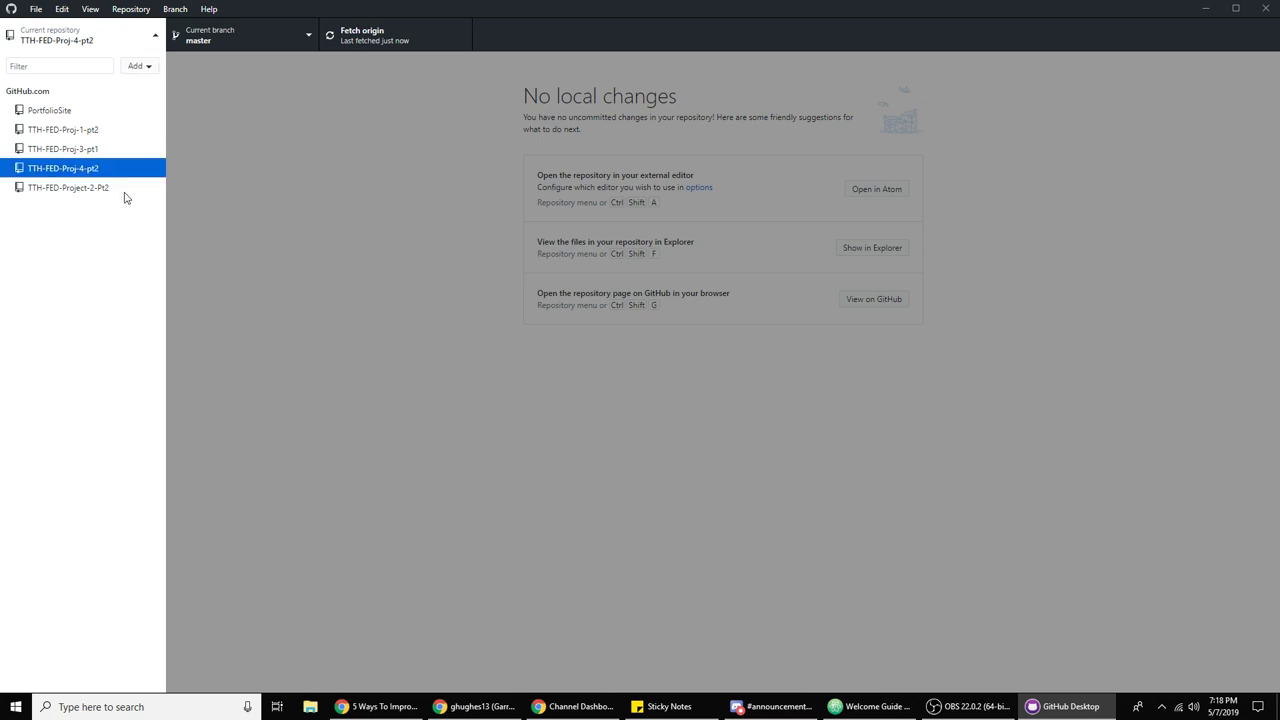
{"action": "key", "text": "Escape"}
Open the TTH-FED-Proj-4-pt2 repository's GitHub page in the browser and close it again
{"action": "left_click", "coordinate": [36, 9]}
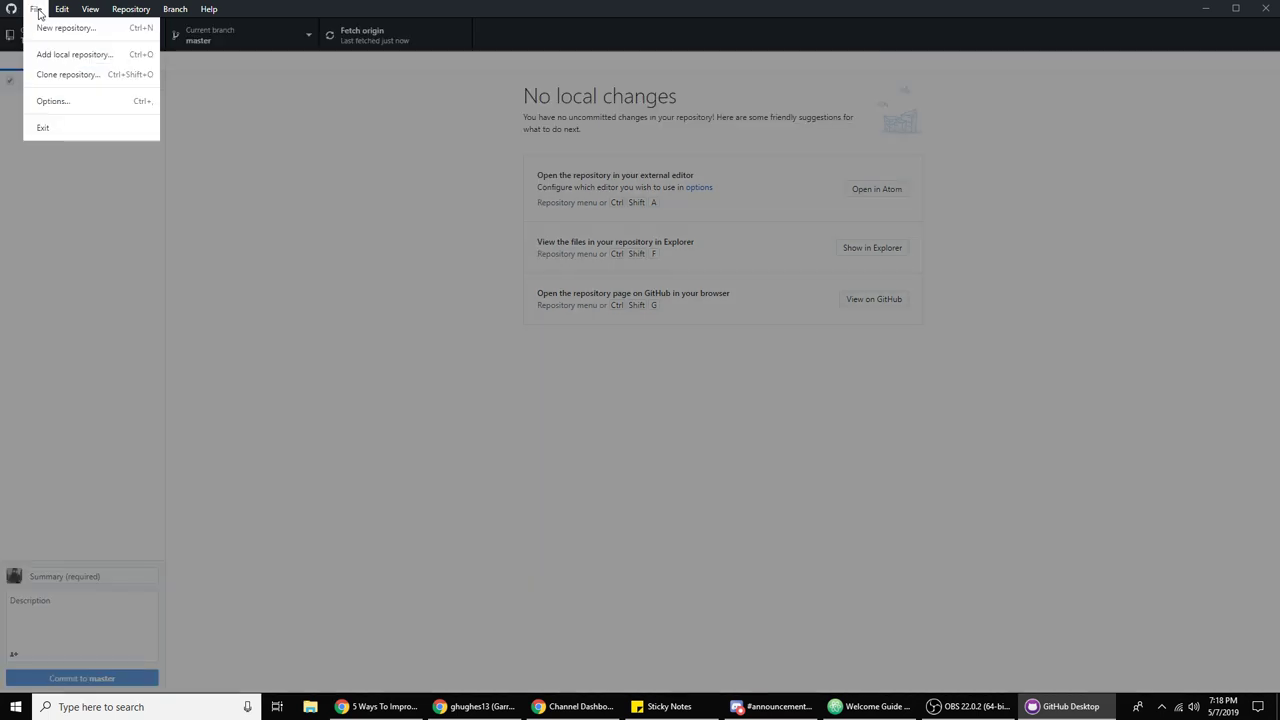
{"action": "mouse_move", "coordinate": [67, 9]}
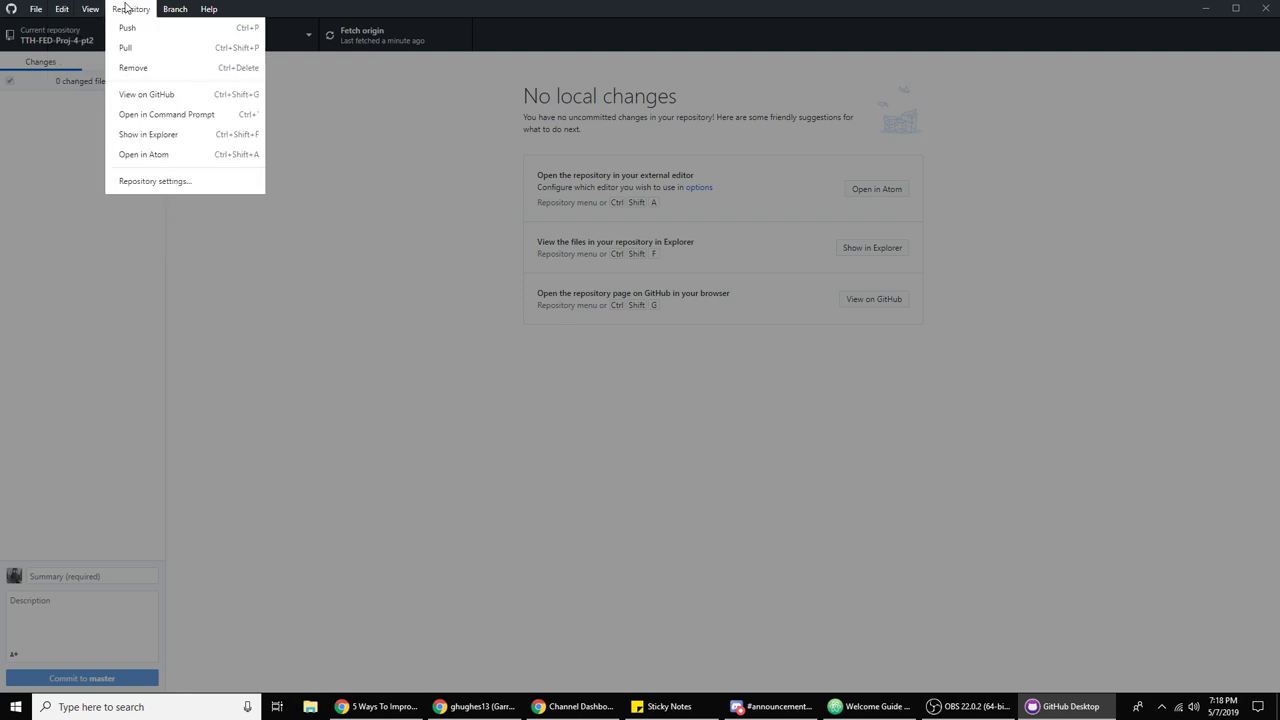
{"action": "left_click", "coordinate": [204, 94]}
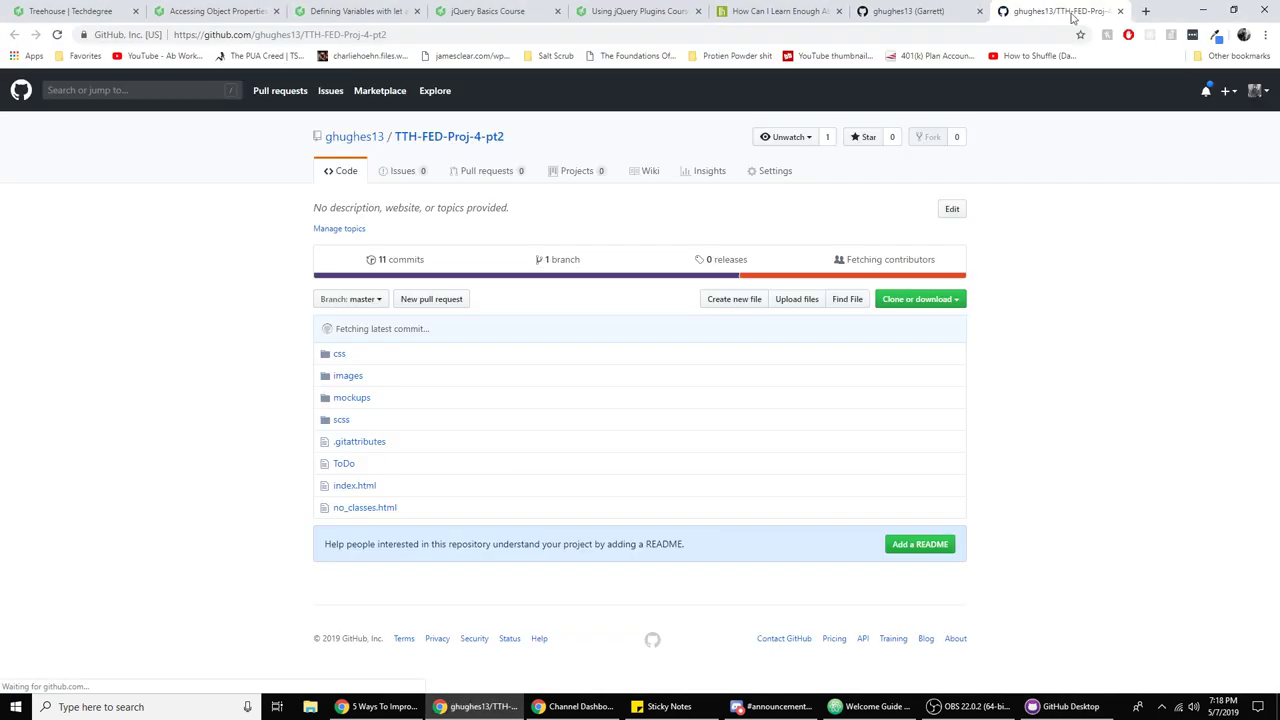
{"action": "left_click", "coordinate": [1122, 12]}
Open the TTH-FED-Proj-5-pt2 repository from the profile's repositories and select its HTTPS clone URL
{"action": "scroll", "coordinate": [1046, 229], "scroll_direction": "up", "scroll_amount": 1}
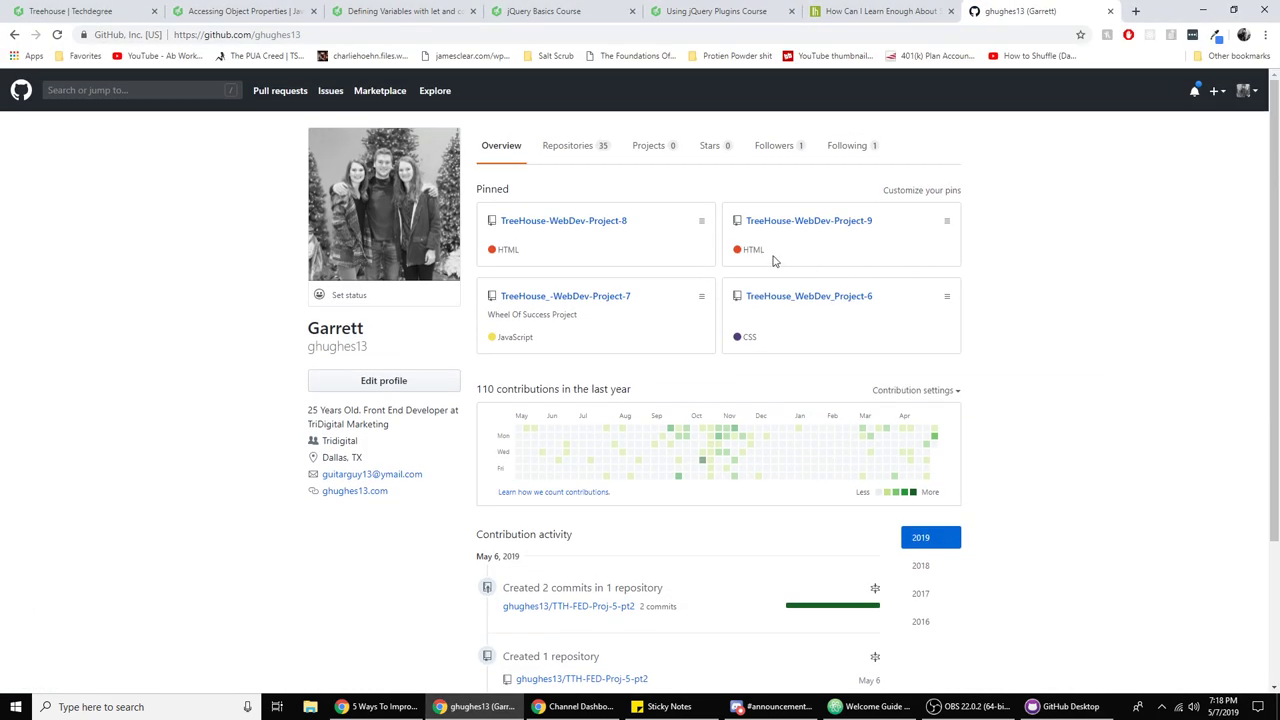
{"action": "left_click", "coordinate": [597, 143]}
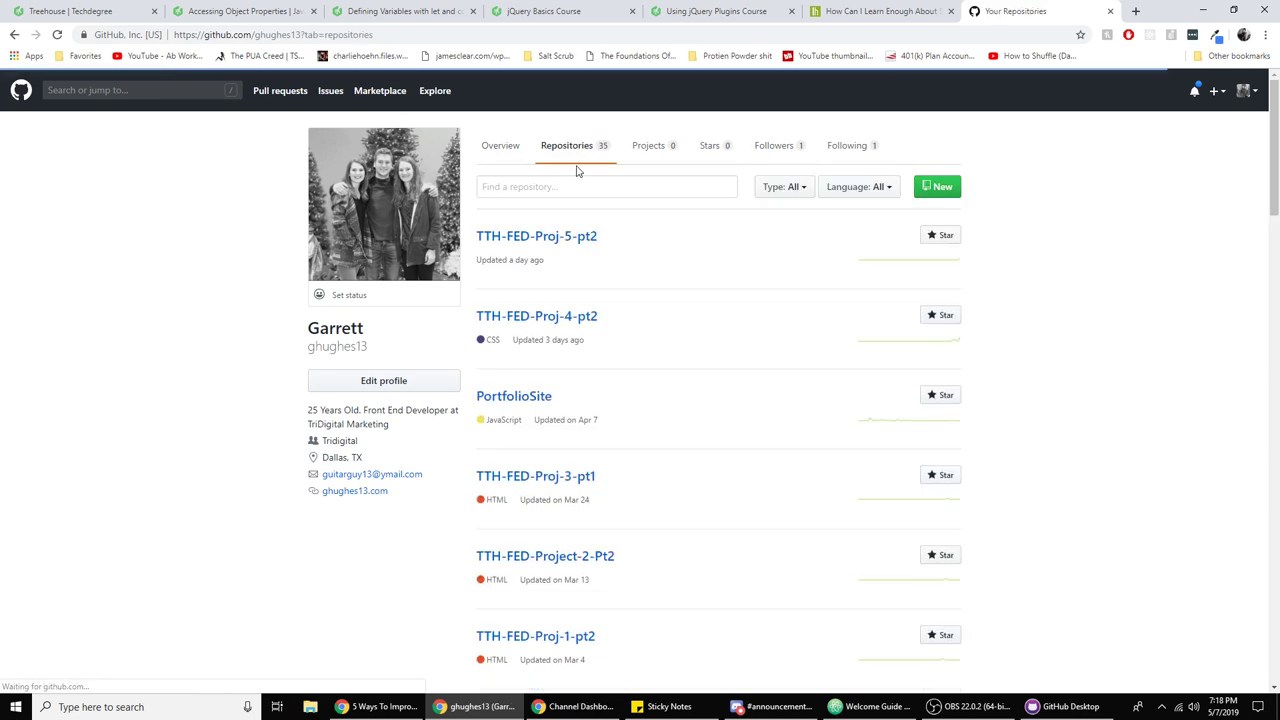
{"action": "left_click", "coordinate": [570, 236]}
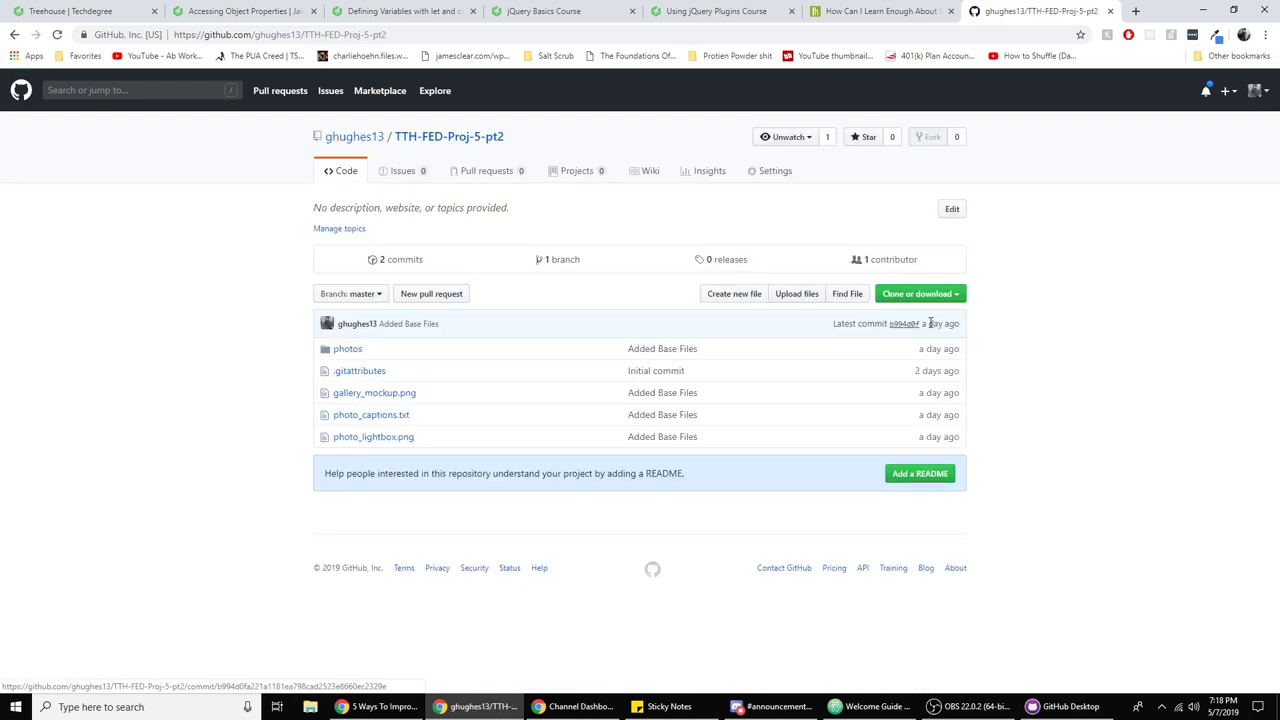
{"action": "left_click", "coordinate": [958, 297]}
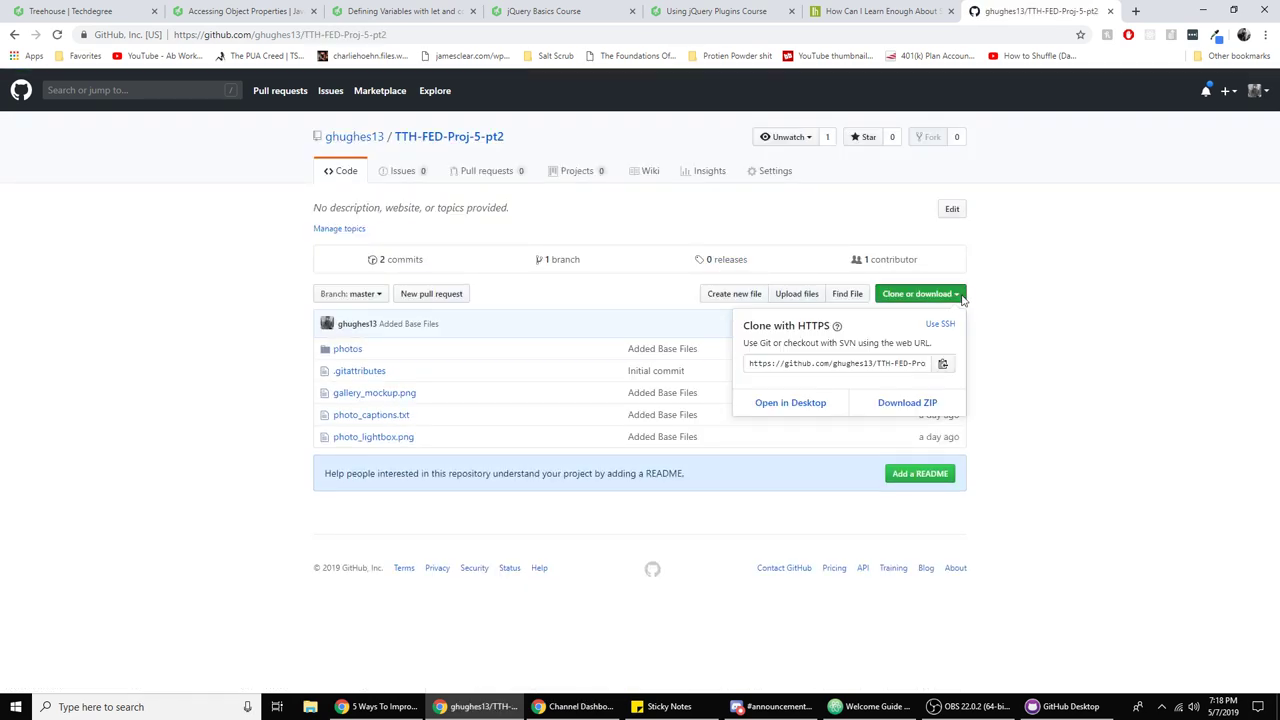
{"action": "left_click", "coordinate": [876, 366]}
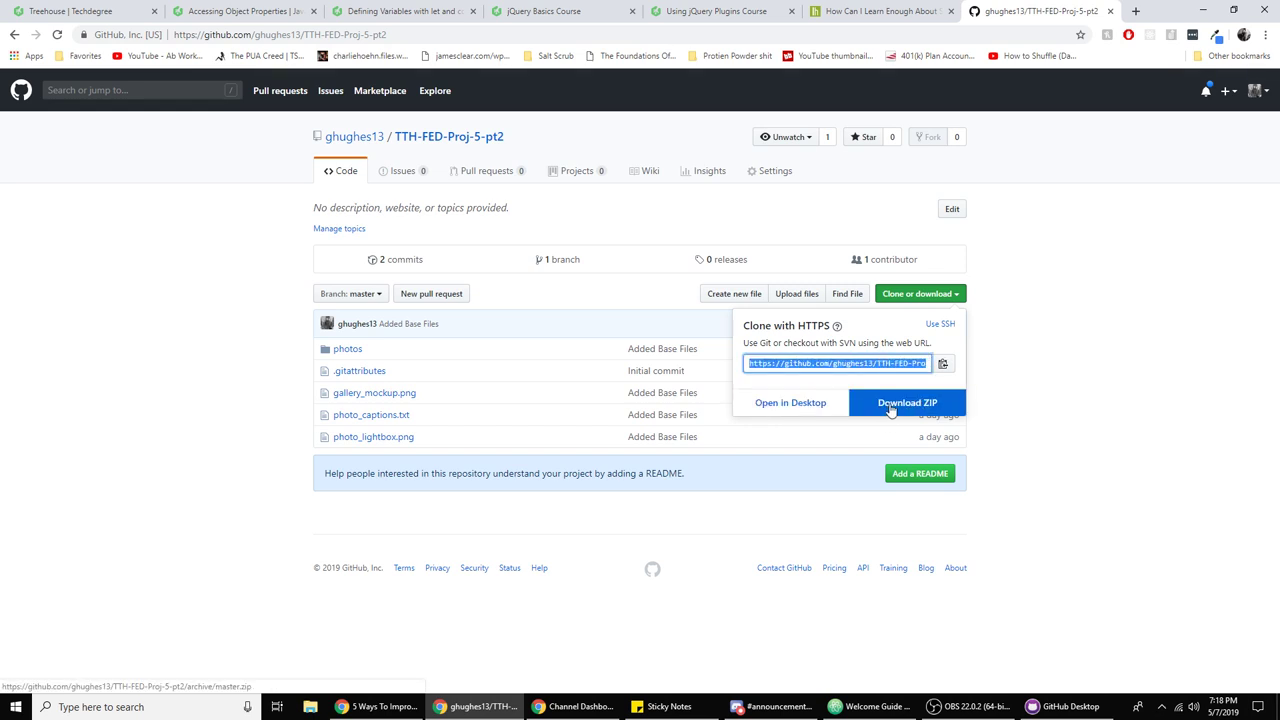
Switch to GitHub Desktop and compare the commit history and pending changes of TTH-FED-Proj-4-pt2
{"action": "left_click", "coordinate": [1066, 706]}
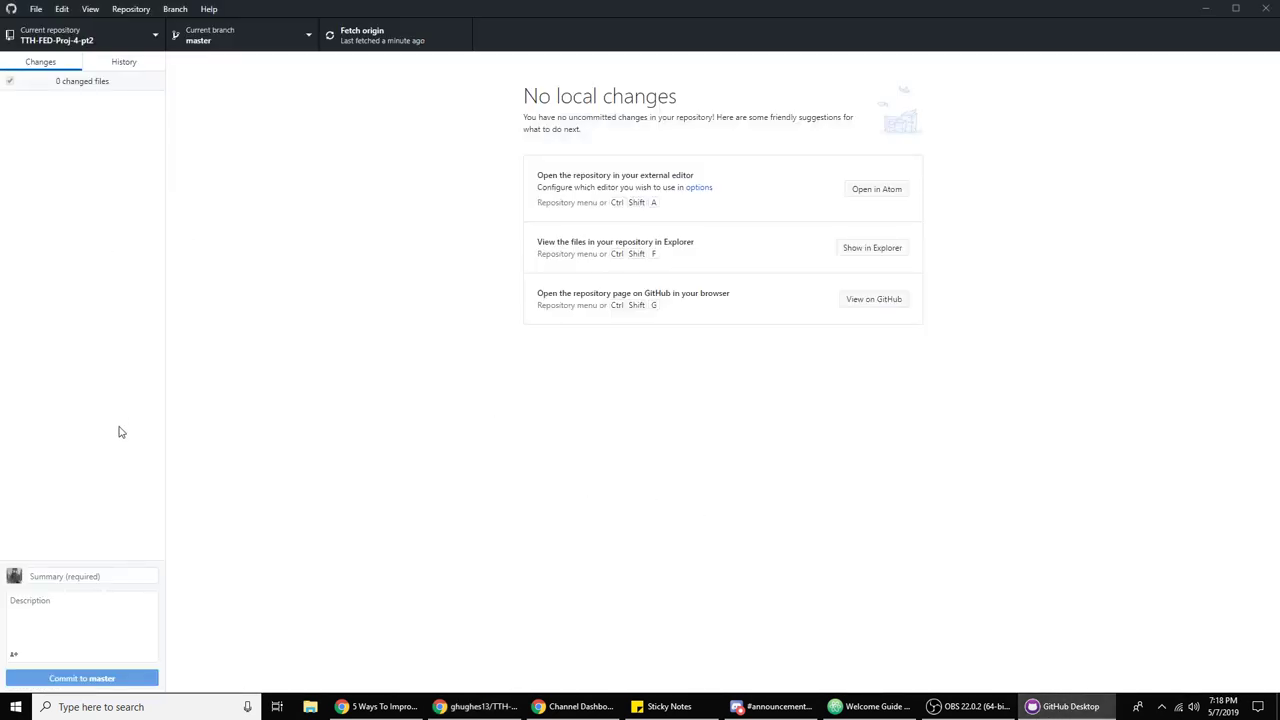
{"action": "left_click", "coordinate": [132, 62]}
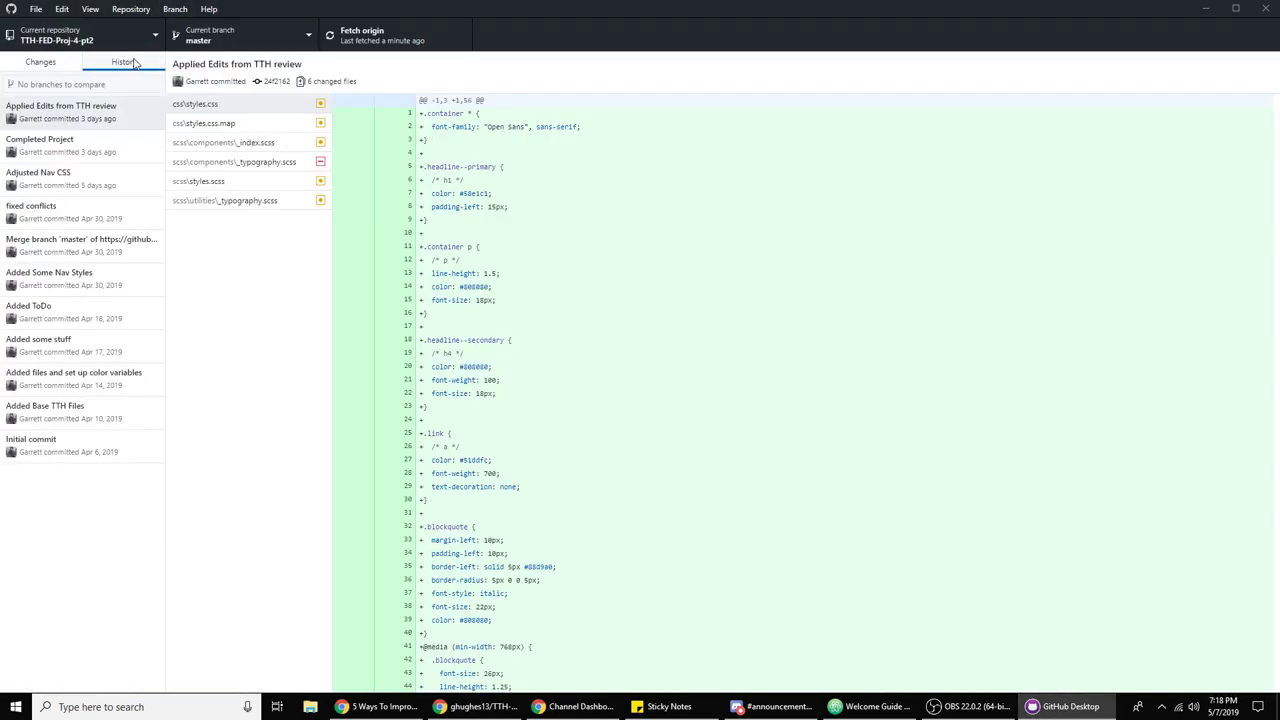
{"action": "left_click", "coordinate": [78, 70]}
{"action": "left_click", "coordinate": [85, 70]}
{"action": "left_click", "coordinate": [59, 65]}
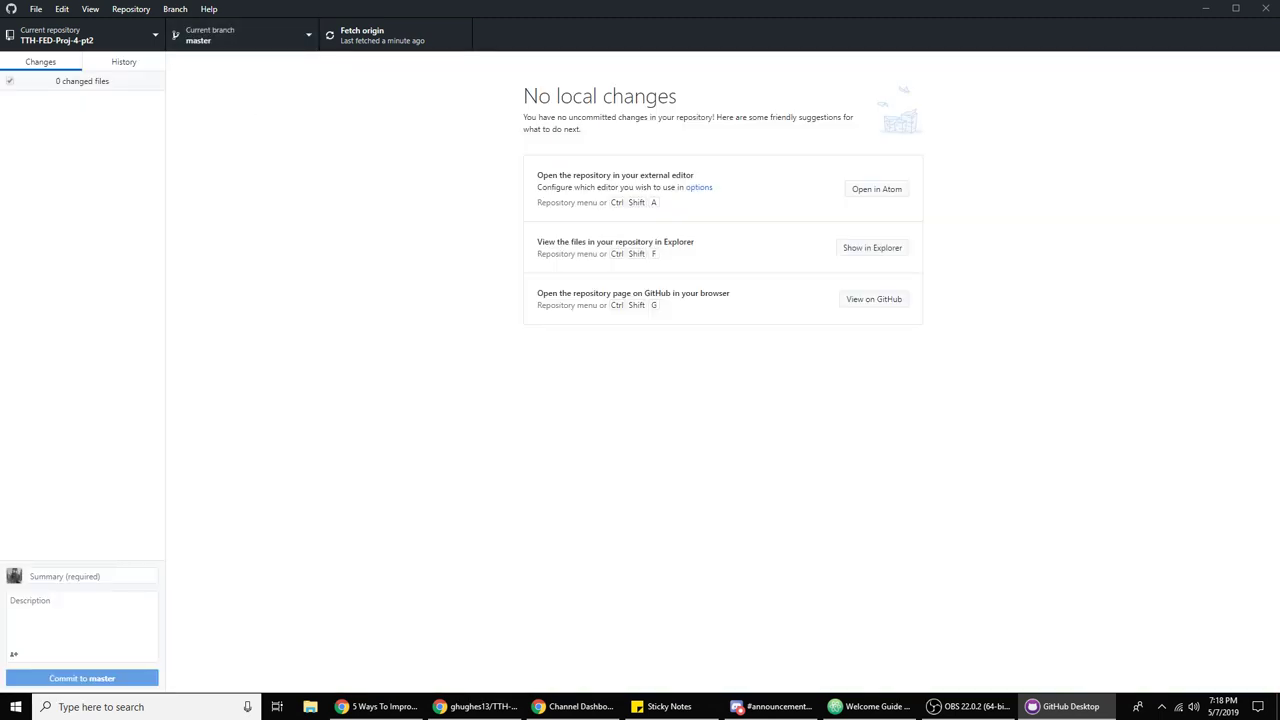
{"action": "key", "text": "alt+Tab"}
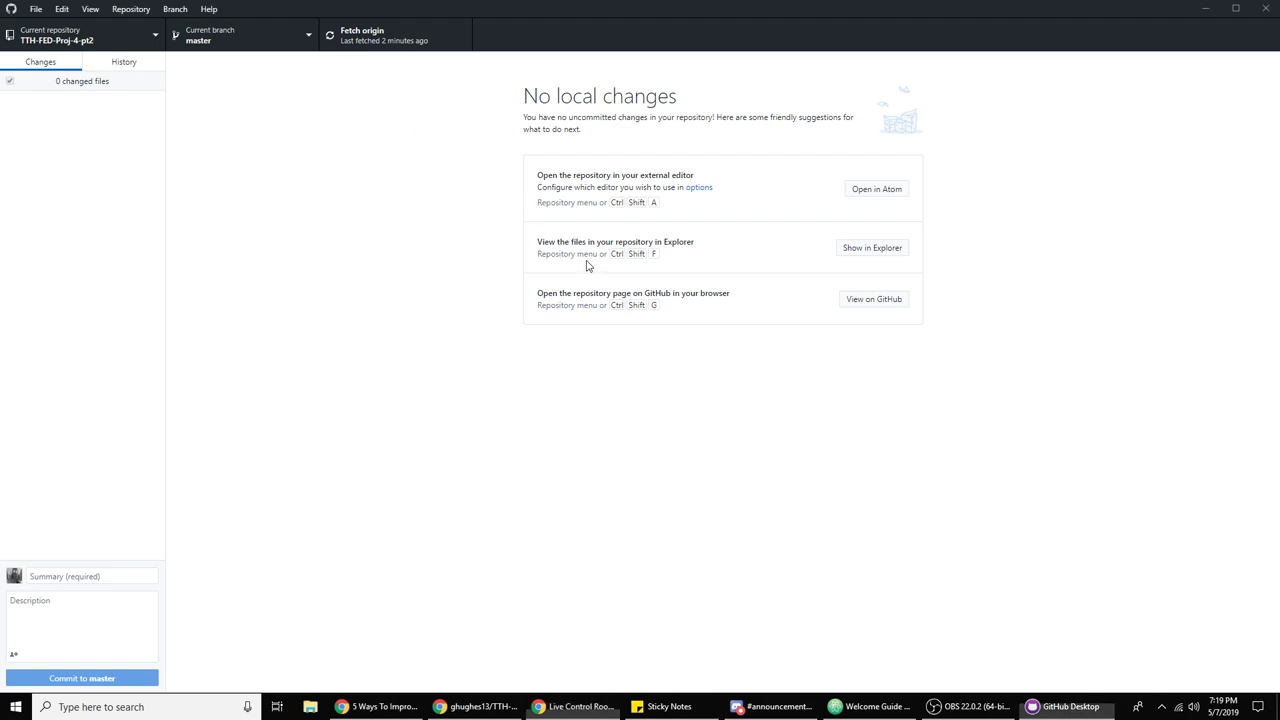
{"action": "left_click", "coordinate": [134, 68]}
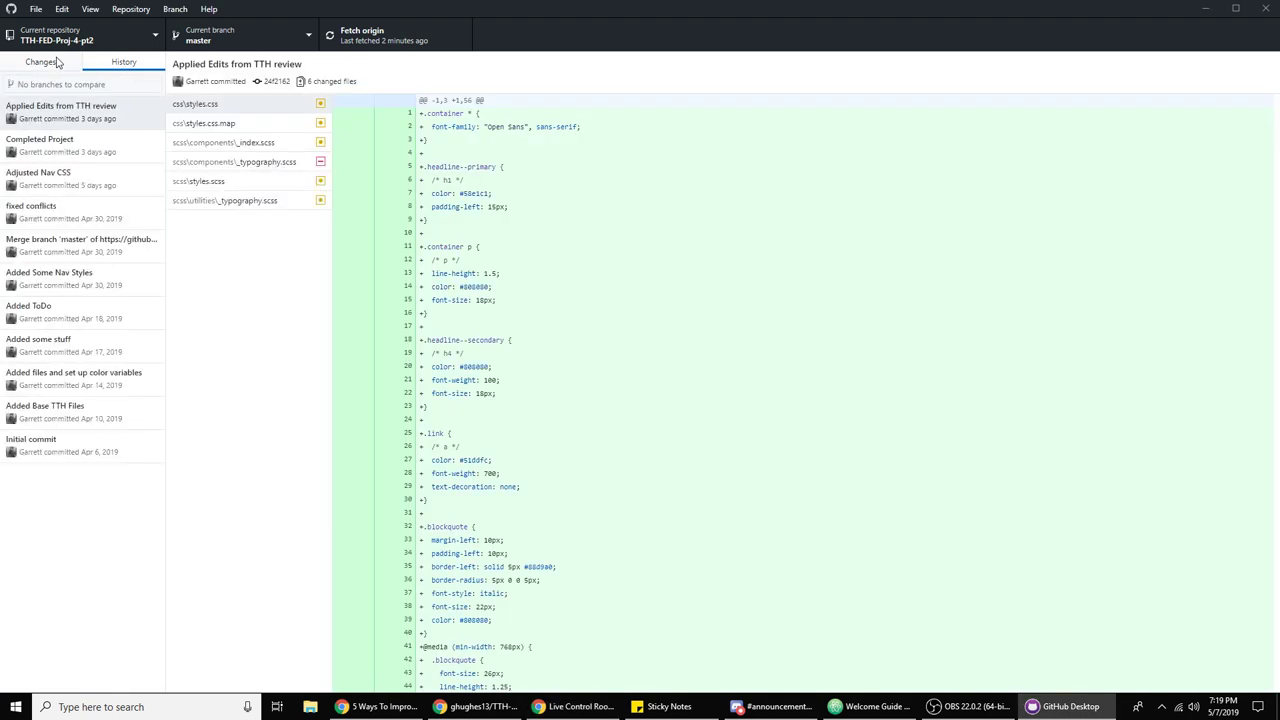
{"action": "left_click", "coordinate": [60, 64]}
Pull the latest changes from the remote for the TTH-FED-Proj-4-pt2 repository
{"action": "left_click", "coordinate": [142, 42]}
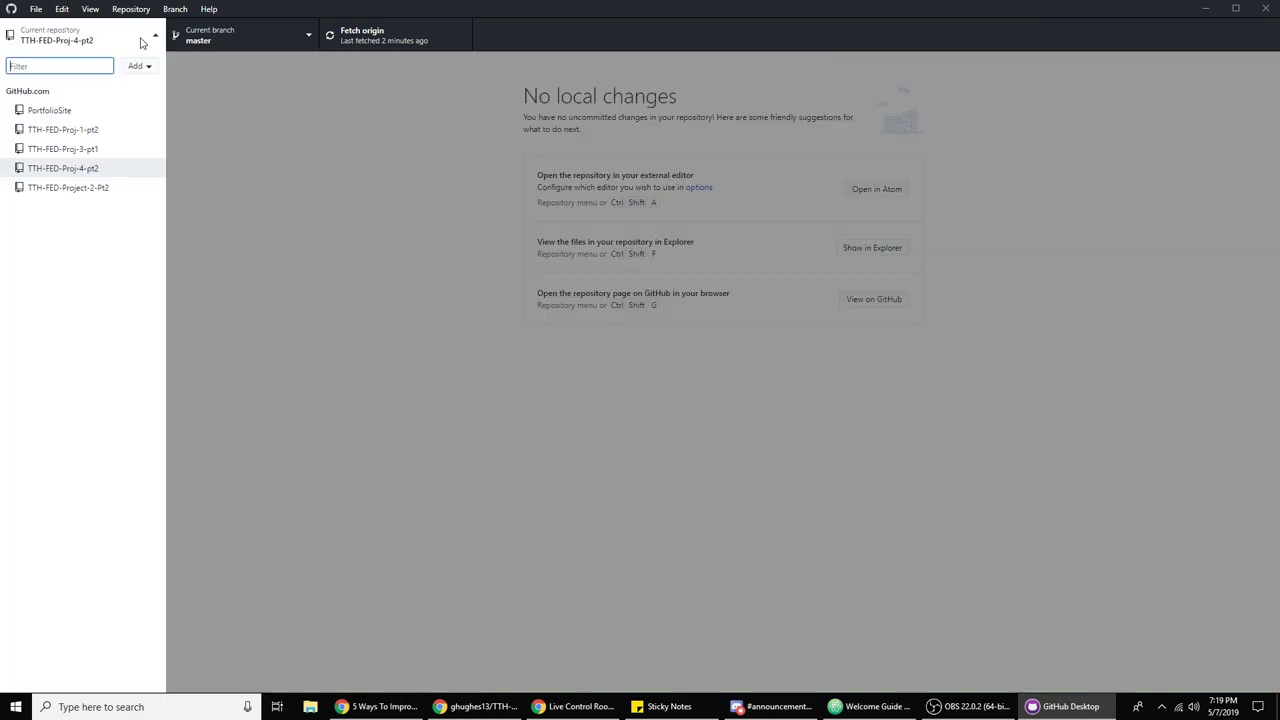
{"action": "left_click", "coordinate": [143, 8]}
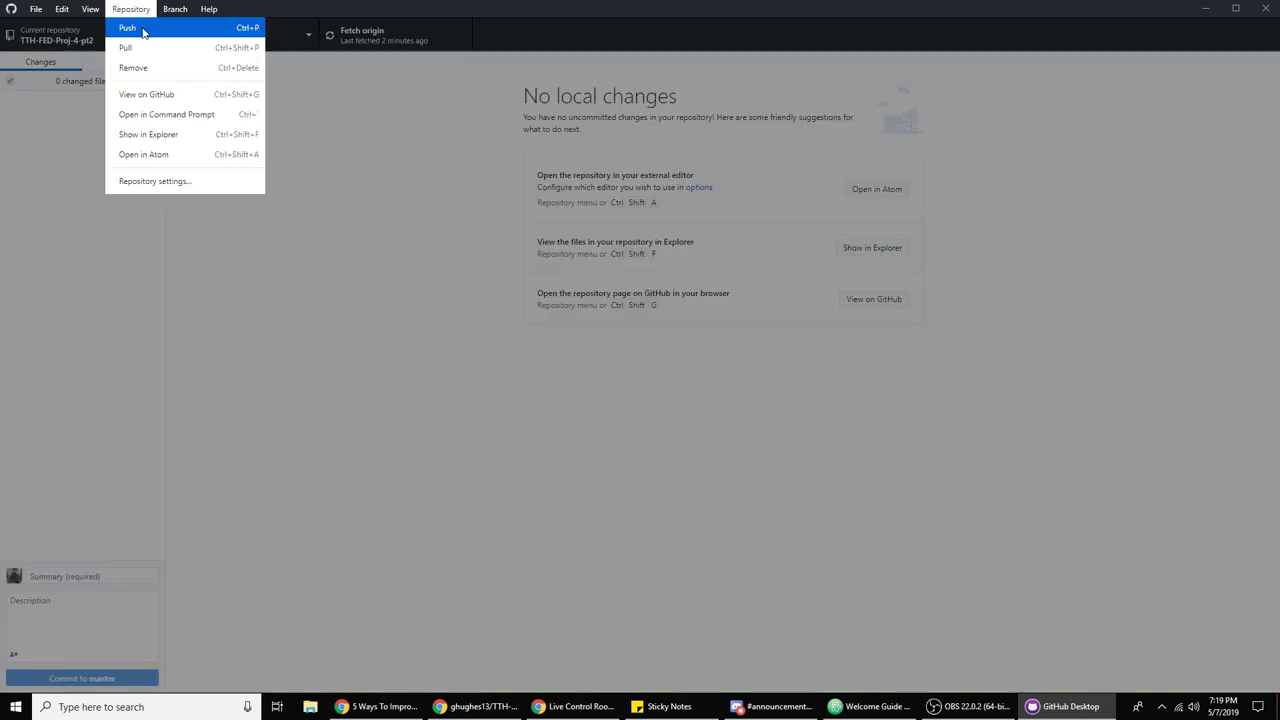
{"action": "left_click", "coordinate": [120, 47]}
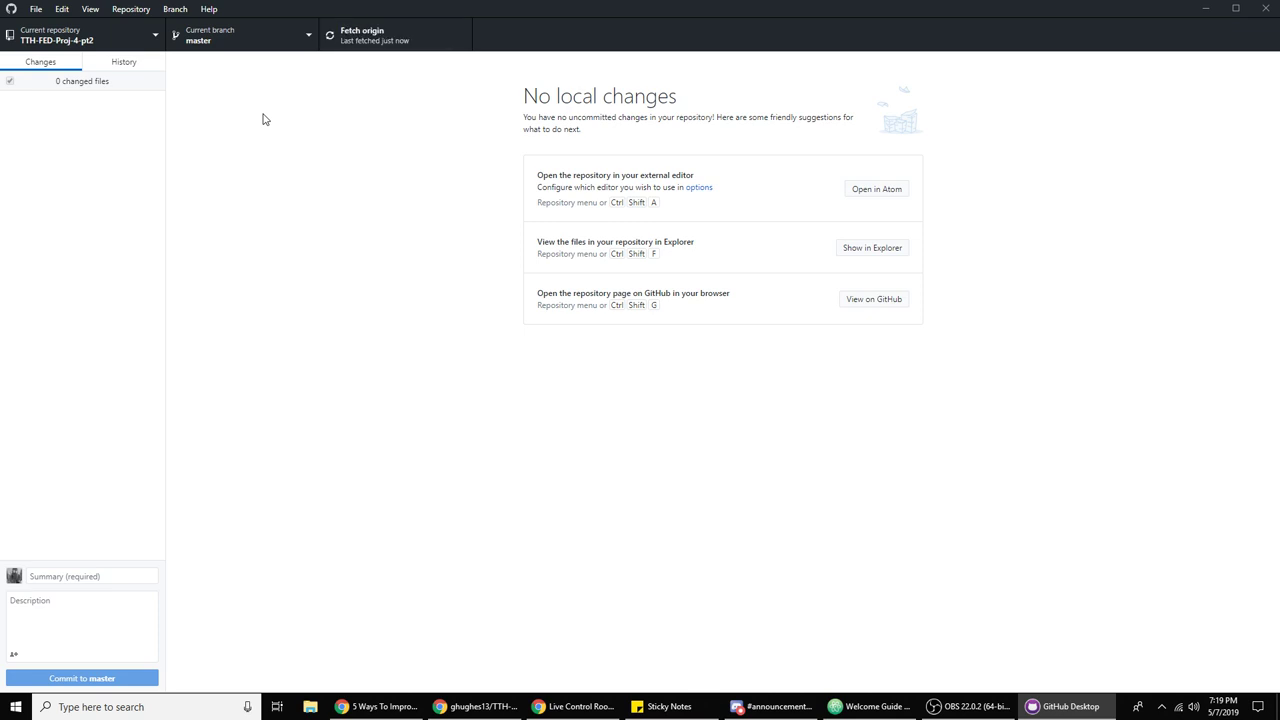
{"action": "left_click", "coordinate": [131, 9]}
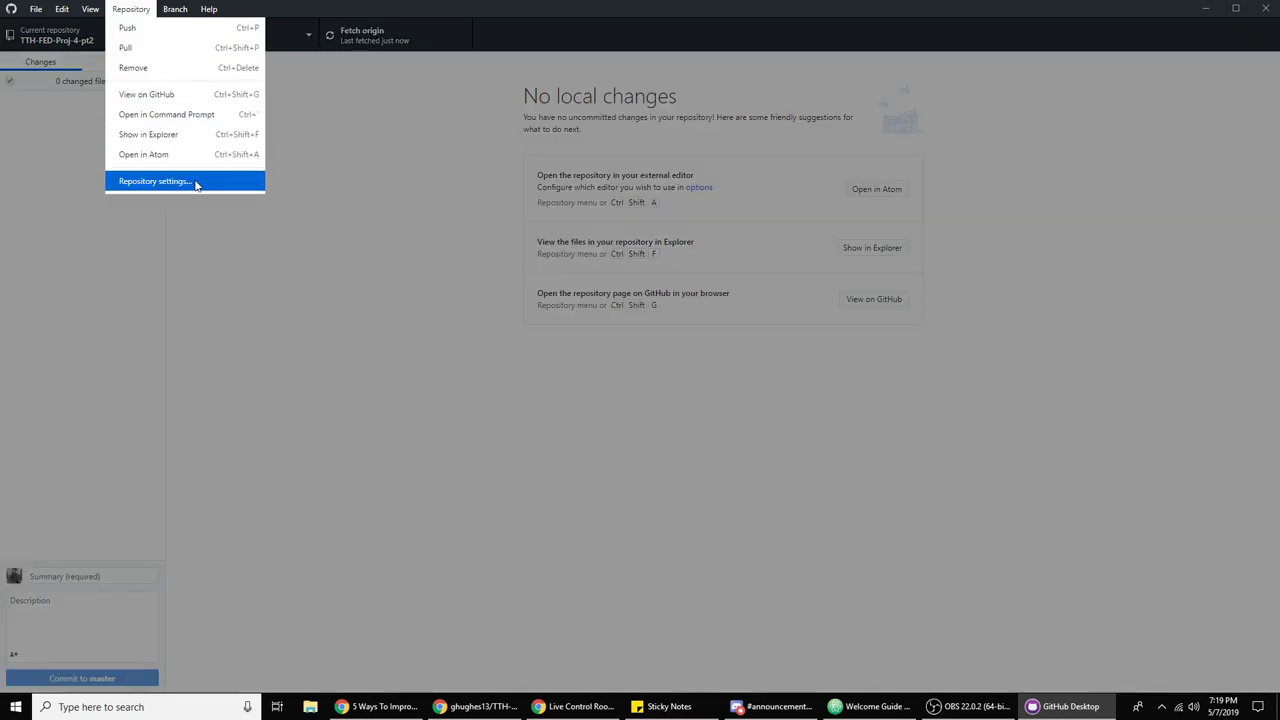
{"action": "left_click", "coordinate": [241, 224]}
{"action": "left_click", "coordinate": [86, 48]}
{"action": "left_click", "coordinate": [52, 39]}
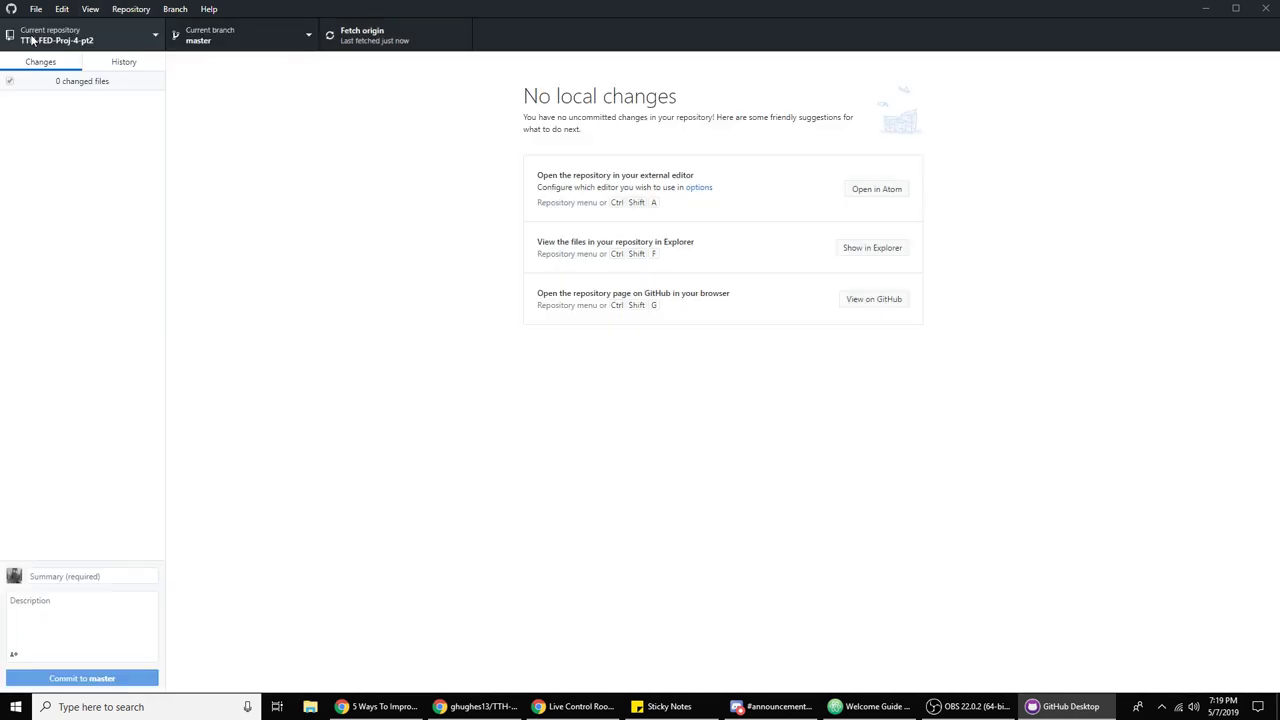
{"action": "left_click", "coordinate": [53, 42]}
{"action": "left_click", "coordinate": [46, 97]}
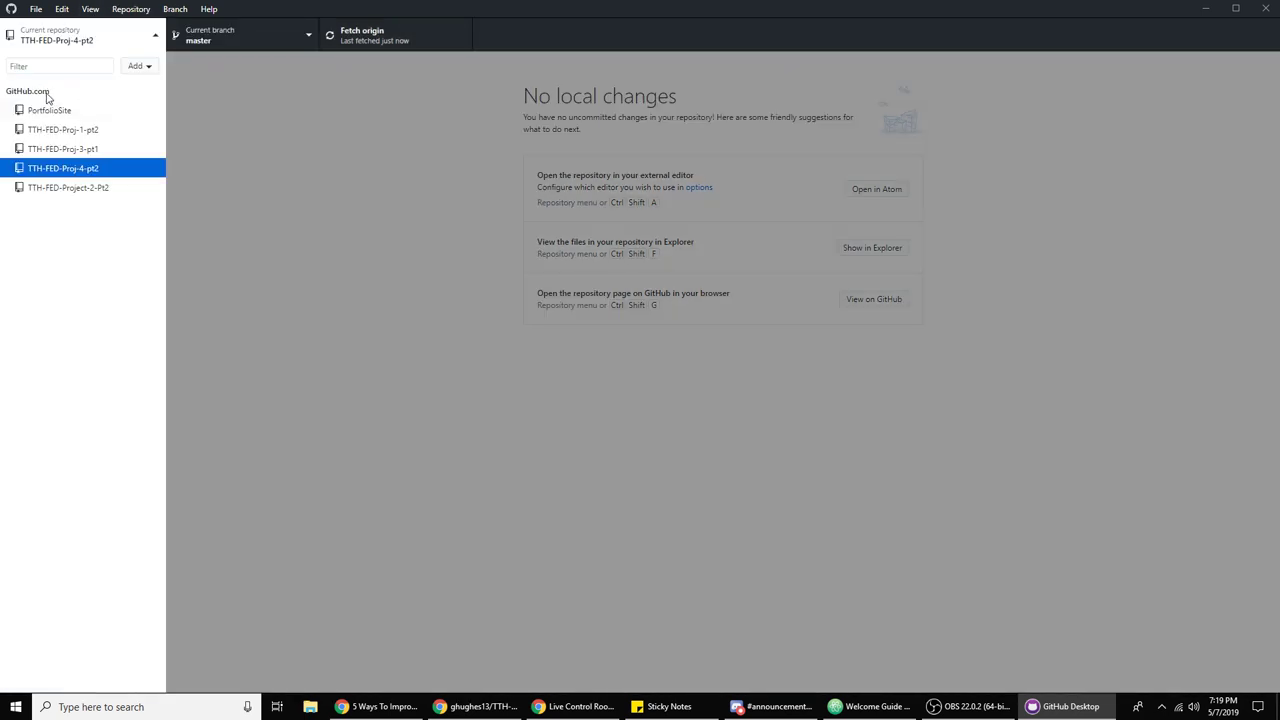
{"action": "left_click", "coordinate": [147, 68]}
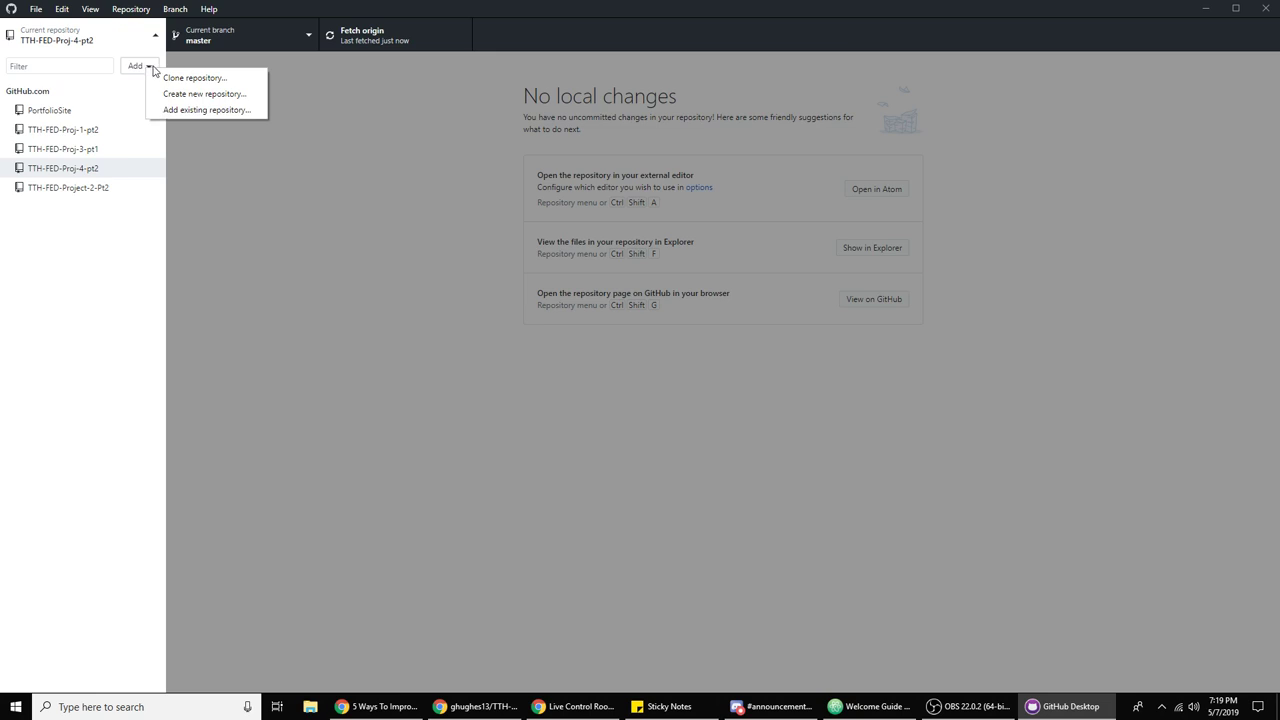
{"action": "left_click", "coordinate": [153, 41]}
{"action": "left_click", "coordinate": [180, 9]}
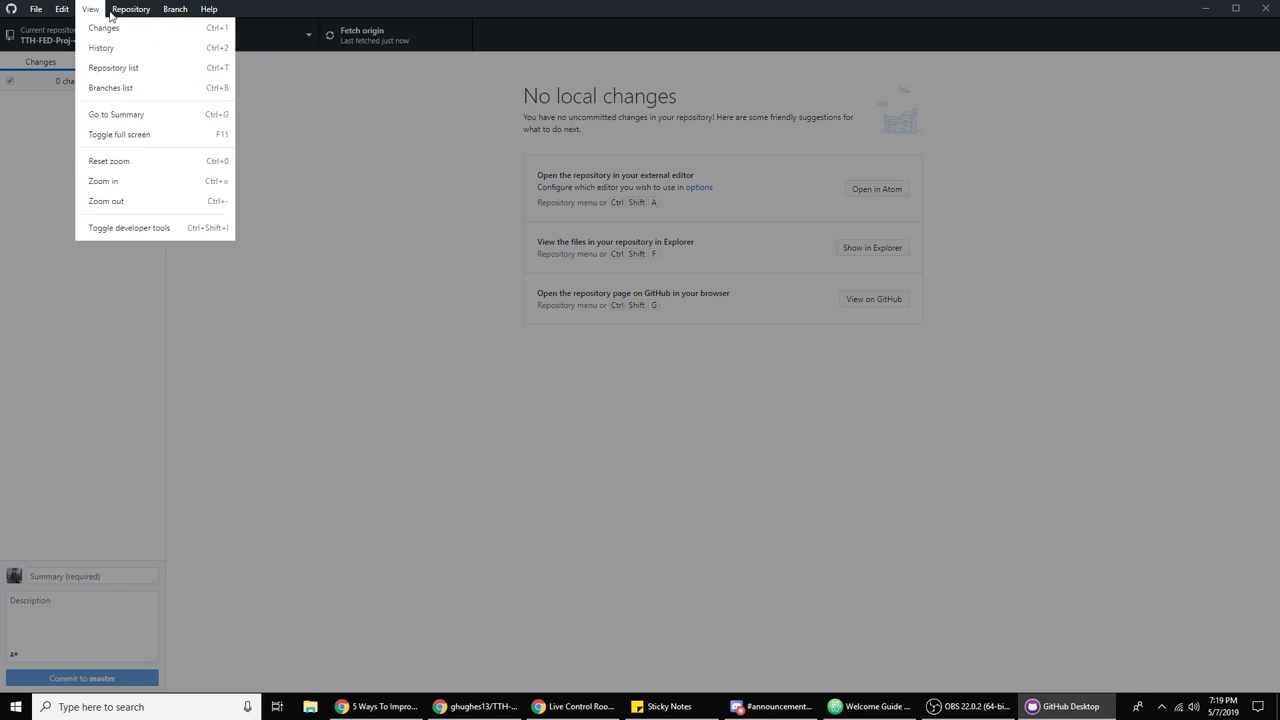
{"action": "left_click", "coordinate": [217, 181]}
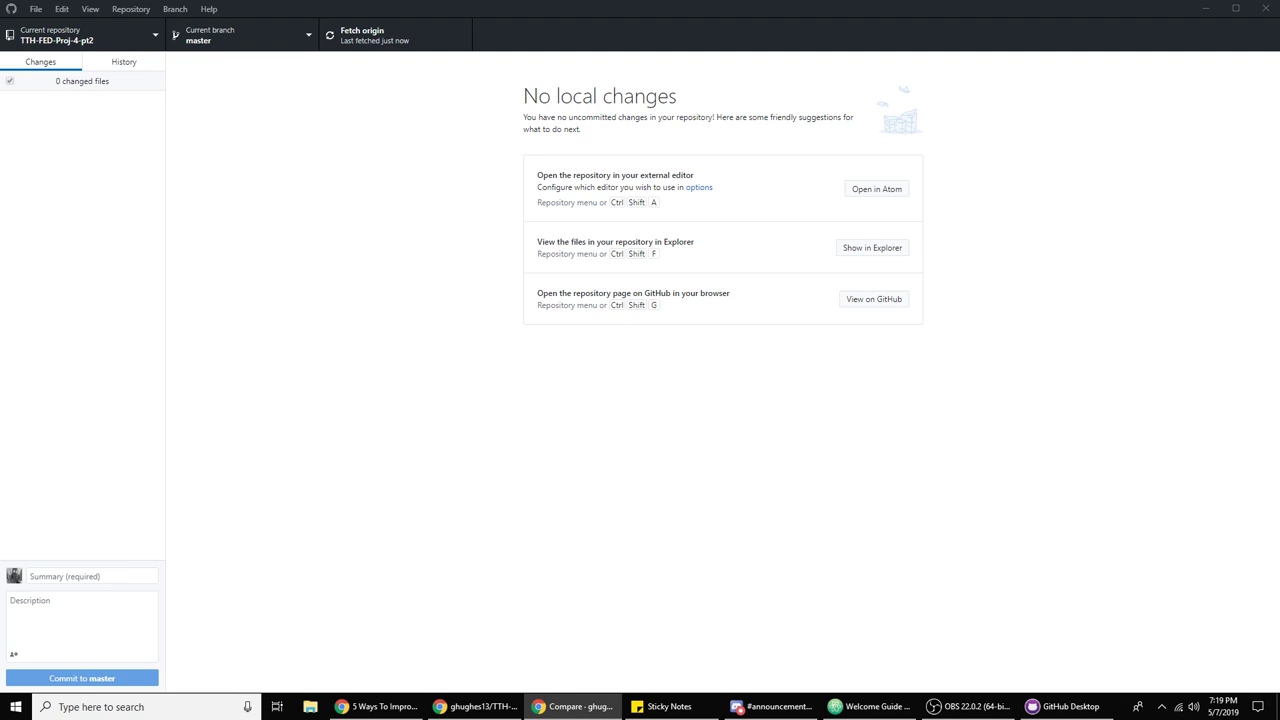
Switch to the browser and open the TTH-FED-Proj-5-pt2 repository from the profile's contribution activity for the latest day
{"action": "left_click", "coordinate": [575, 706]}
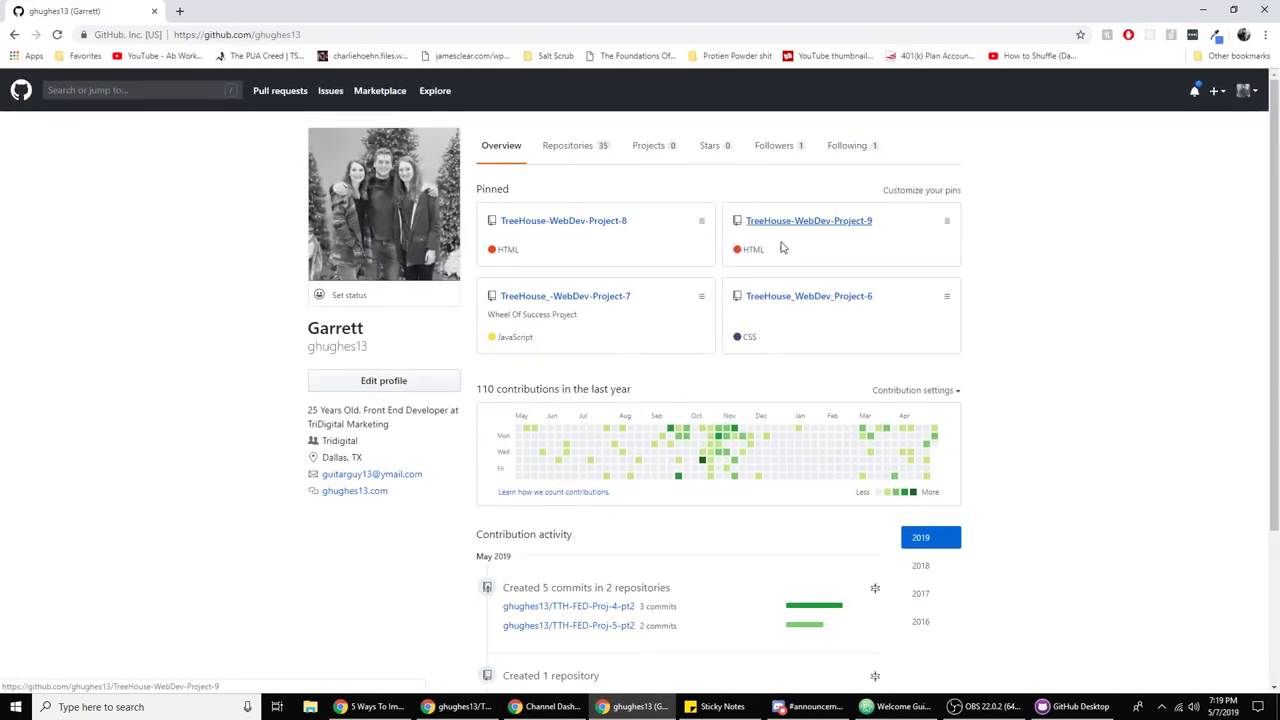
{"action": "left_click", "coordinate": [937, 441]}
{"action": "scroll", "coordinate": [723, 543], "scroll_direction": "down", "scroll_amount": 2}
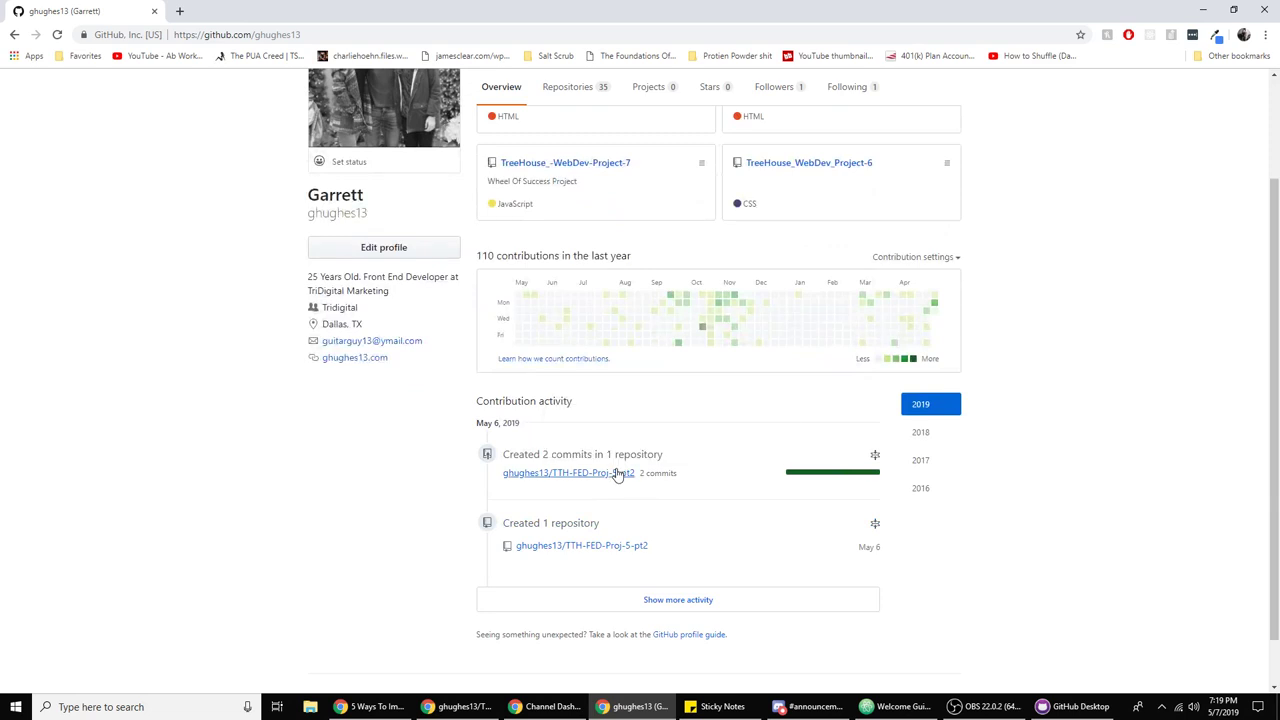
{"action": "left_click", "coordinate": [617, 475]}
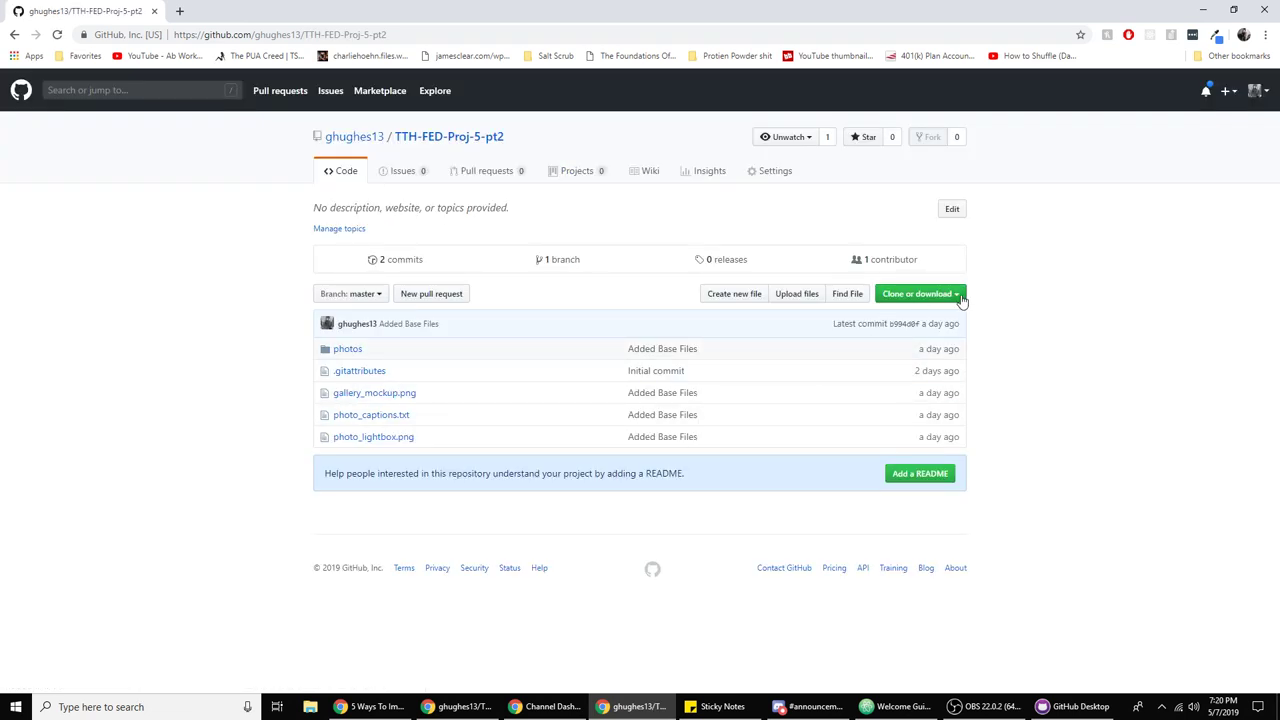
Open the TTH-FED-Proj-5-pt2 repository in GitHub Desktop and clone it to the suggested local path in Documents\GitHub
{"action": "left_click", "coordinate": [958, 295]}
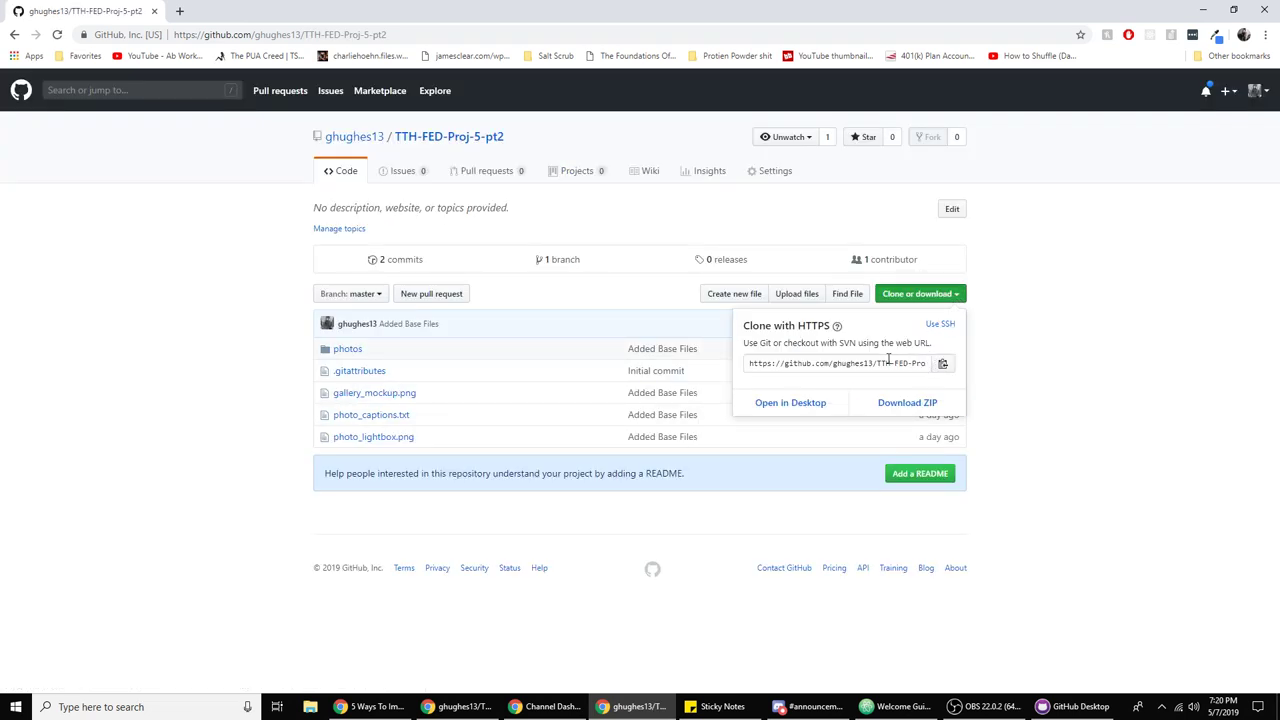
{"action": "left_click", "coordinate": [822, 405]}
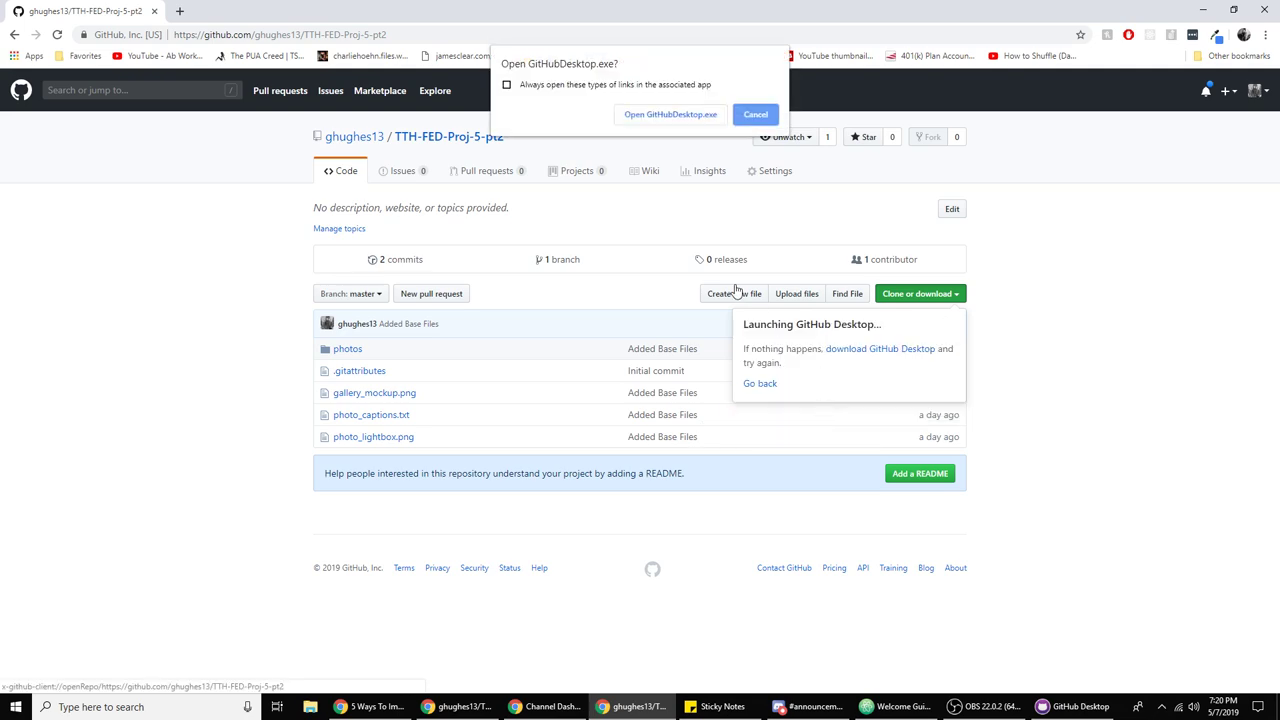
{"action": "left_click", "coordinate": [670, 116]}
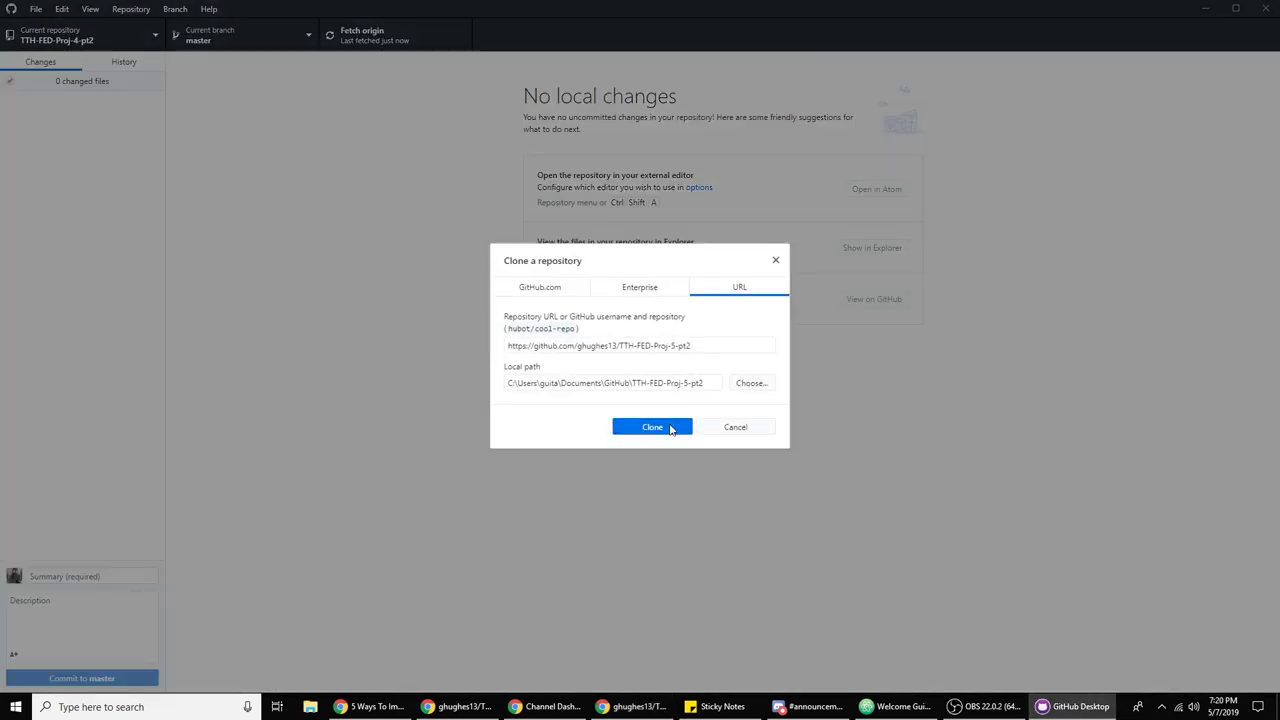
{"action": "left_click", "coordinate": [652, 427]}
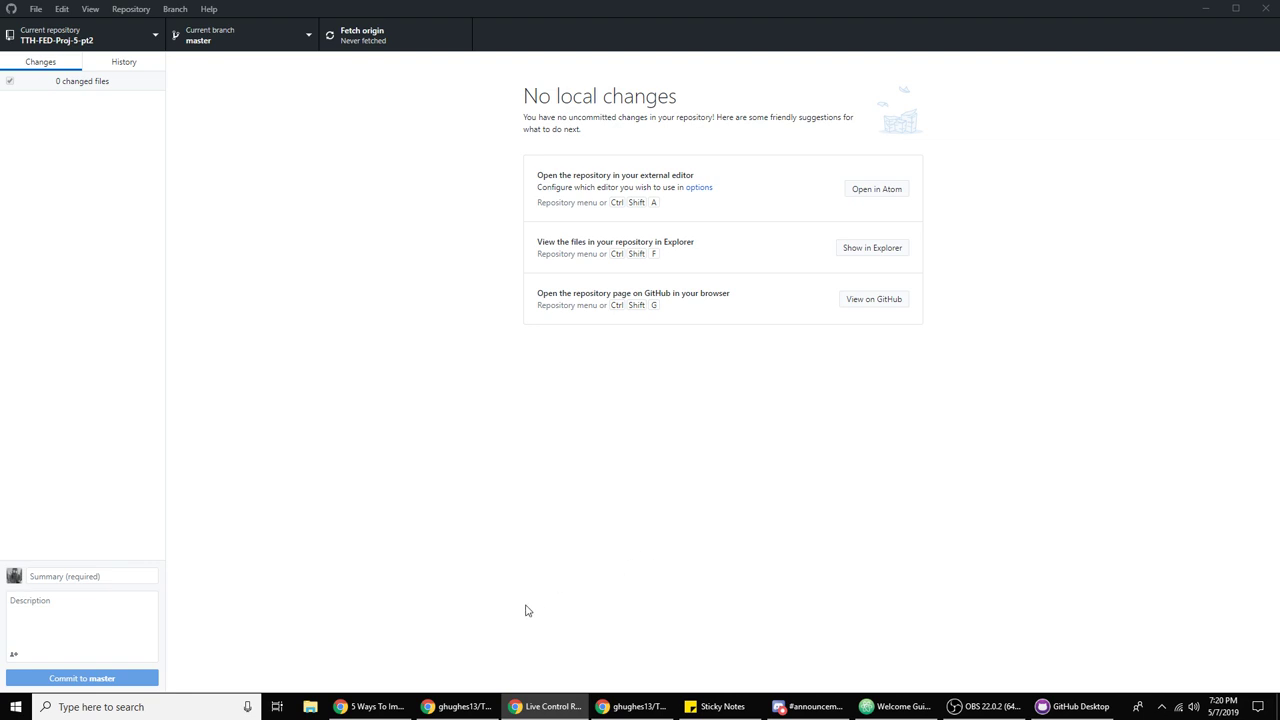
Fetch from origin for the cloned TTH-FED-Proj-5-pt2 repository
{"action": "left_click", "coordinate": [70, 45]}
{"action": "left_click", "coordinate": [72, 48]}
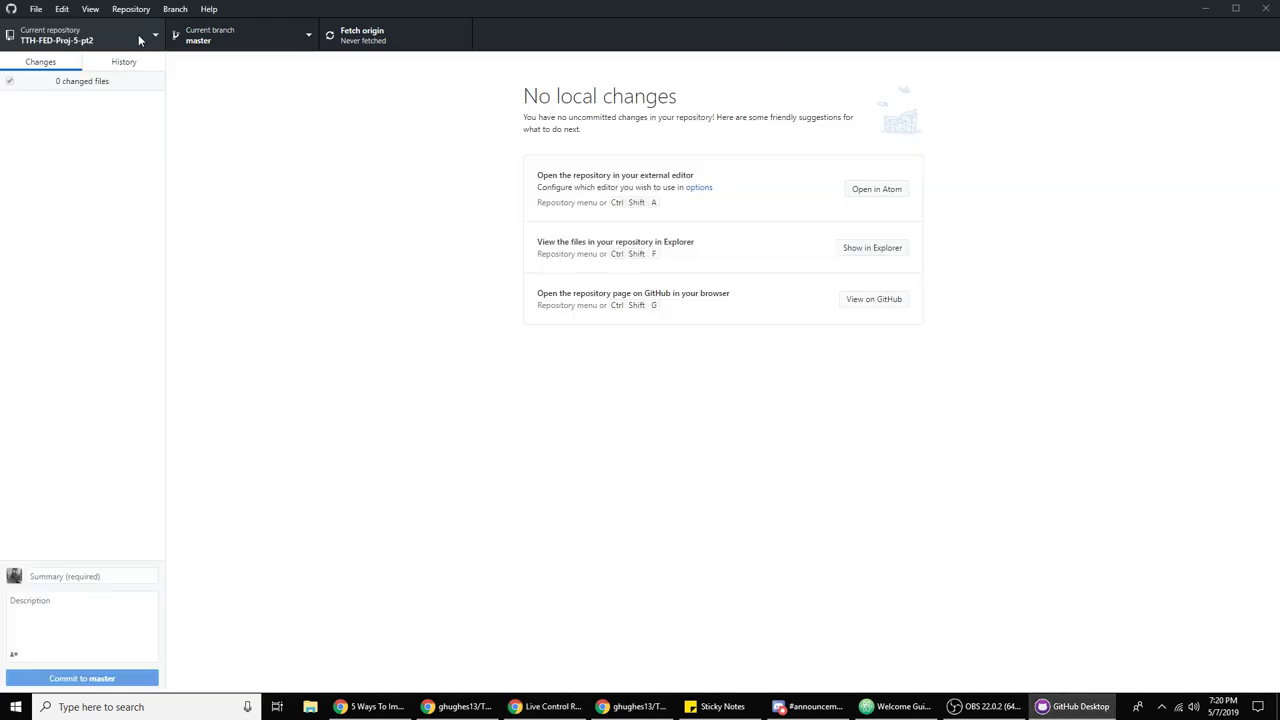
{"action": "left_click", "coordinate": [351, 49]}
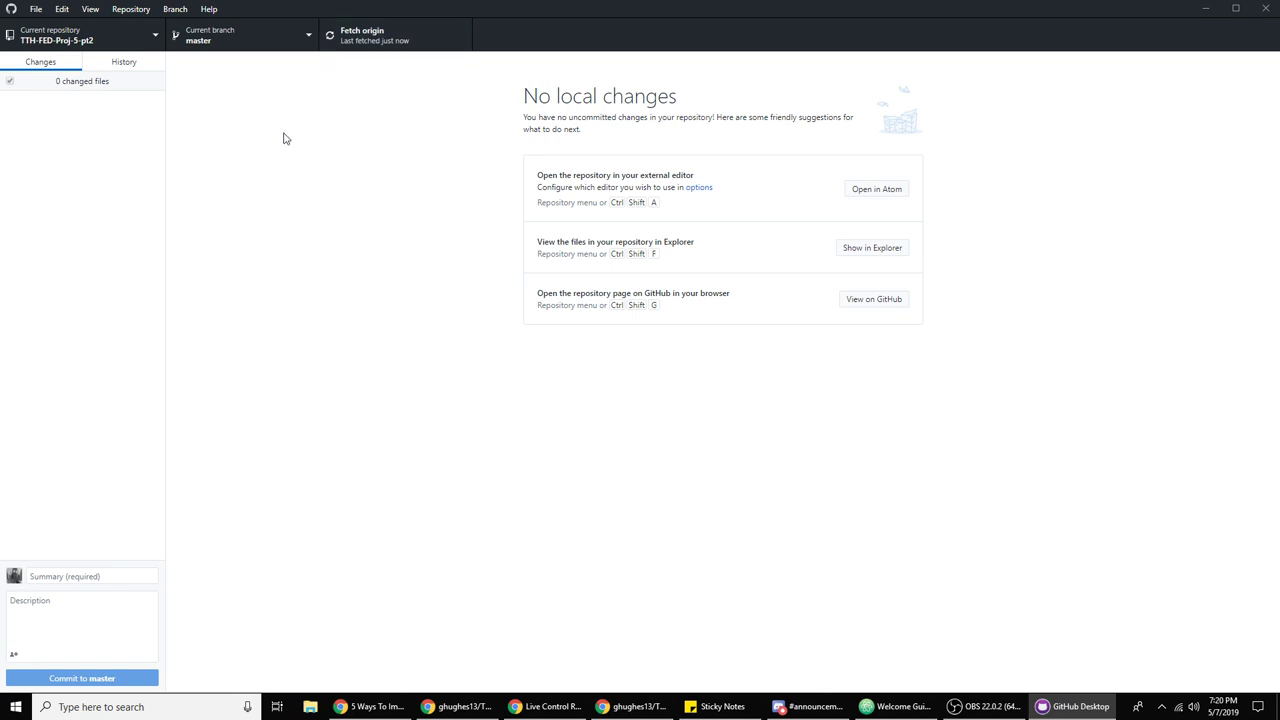
Show the local folder of the TTH-FED-Proj-5-pt2 repository in File Explorer
{"action": "left_click", "coordinate": [118, 42]}
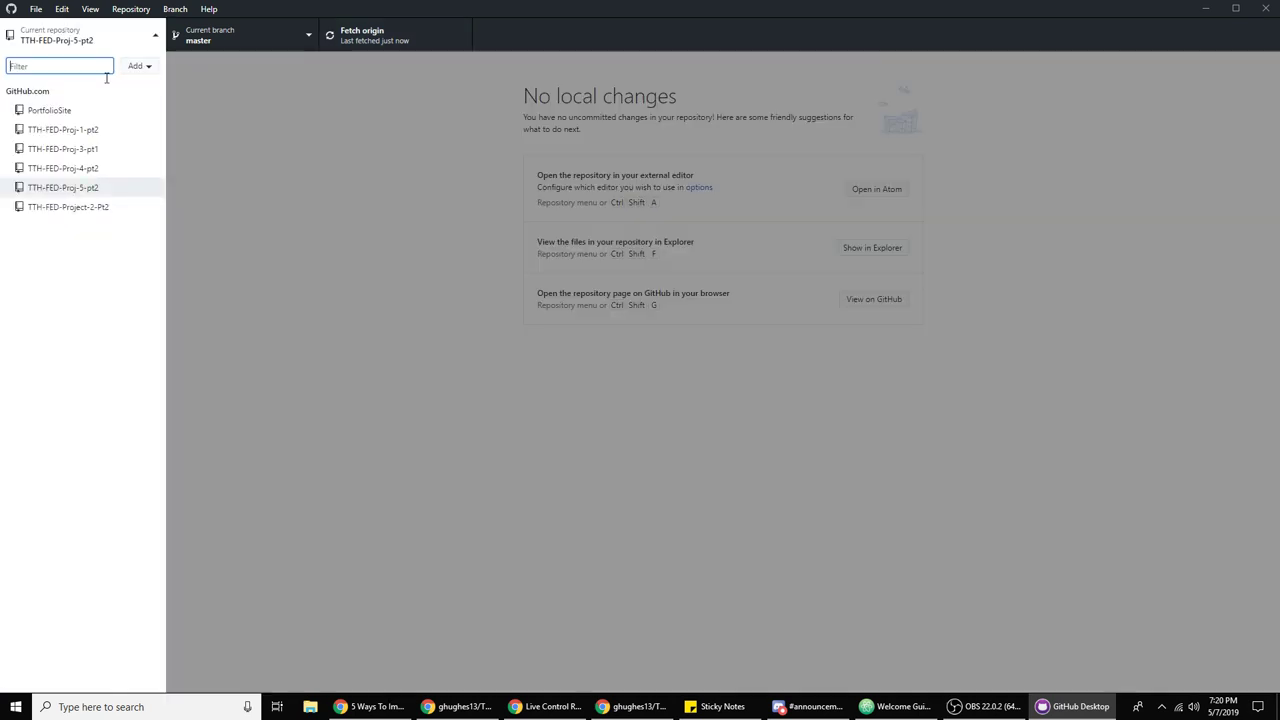
{"action": "right_click", "coordinate": [88, 188]}
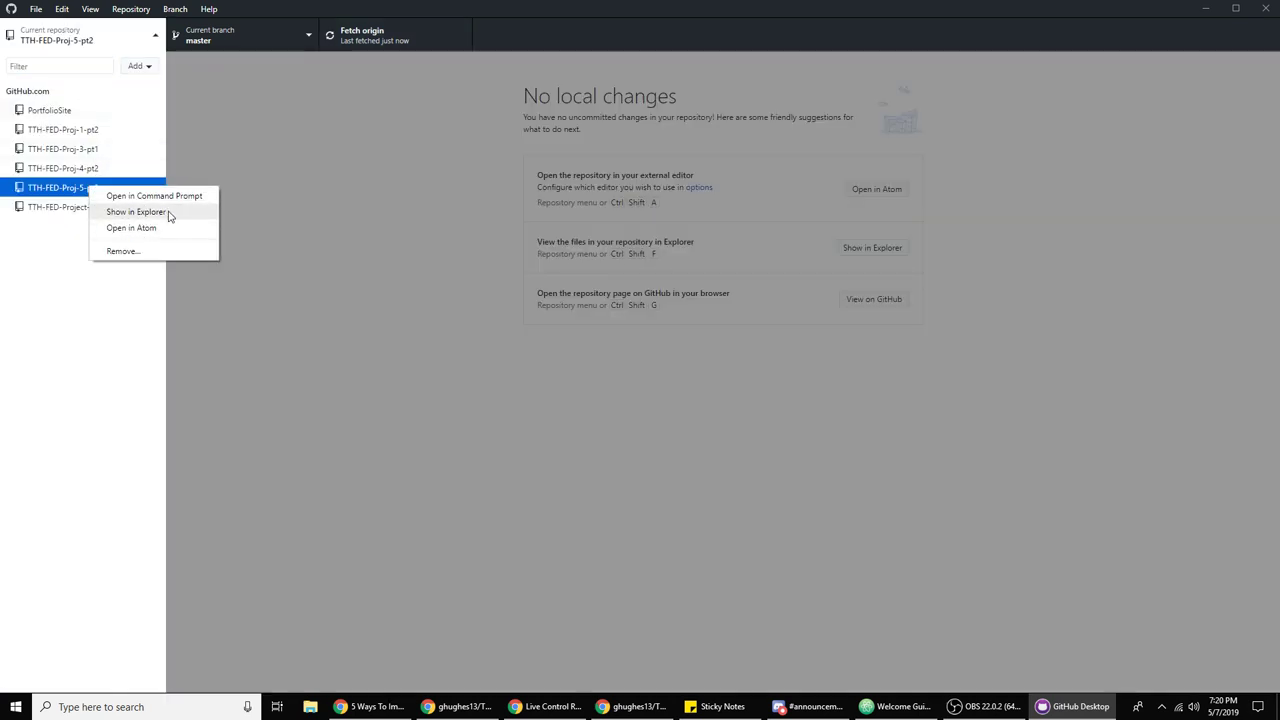
{"action": "left_click", "coordinate": [168, 216]}
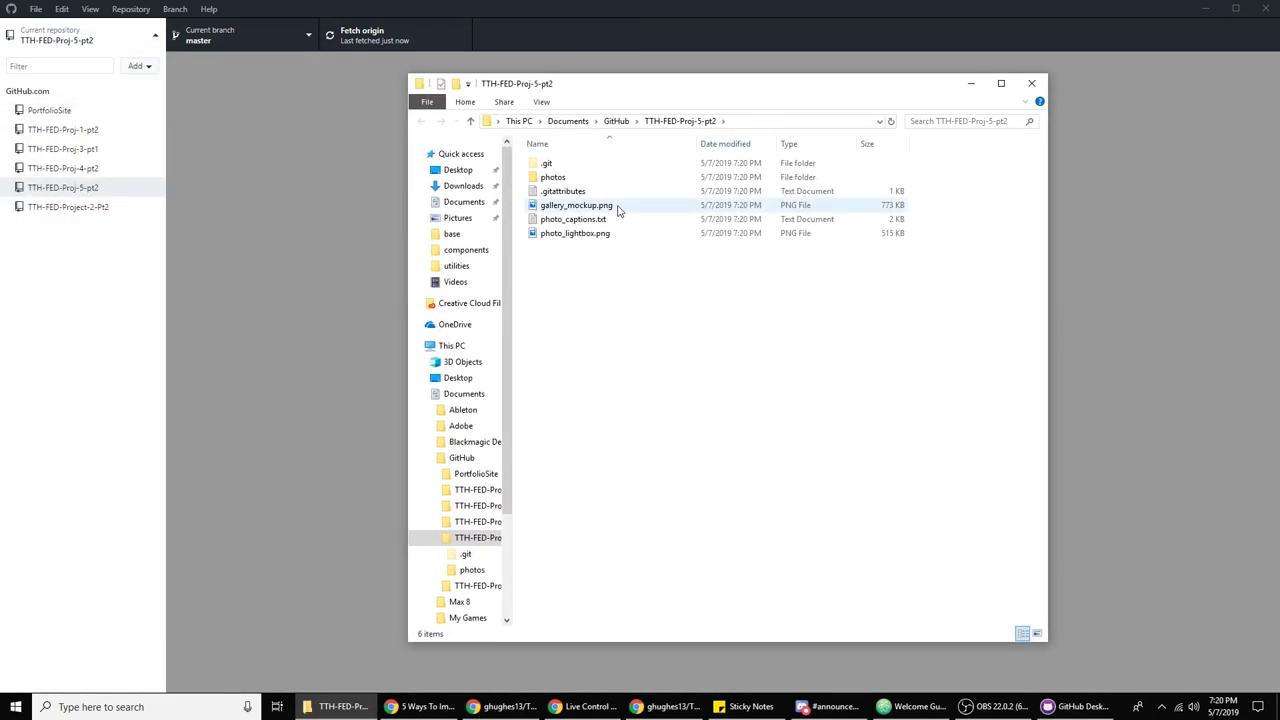
View gallery_mockup.png and photo_lightbox.png in Photos, comparing the gallery layout with the lightbox design, and close the viewer
{"action": "double_click", "coordinate": [618, 207]}
{"action": "scroll", "coordinate": [727, 204], "scroll_direction": "down", "scroll_amount": 1}
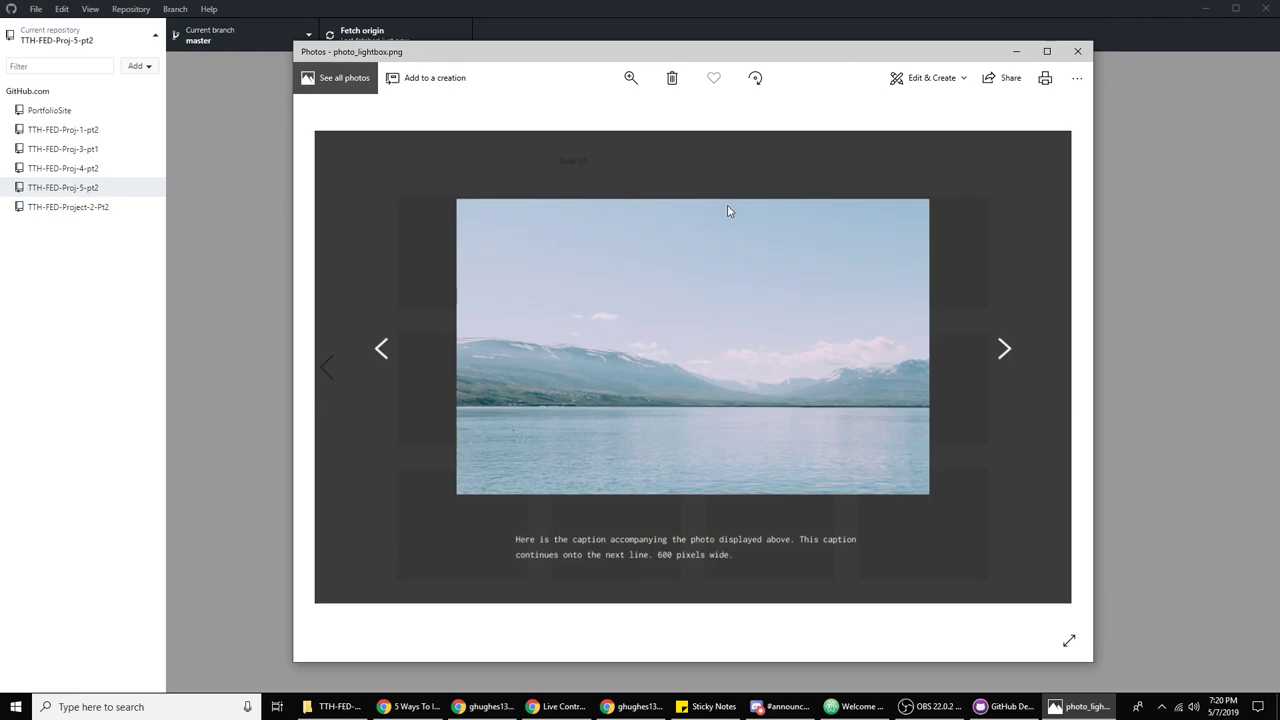
{"action": "scroll", "coordinate": [727, 204], "scroll_direction": "up", "scroll_amount": 1}
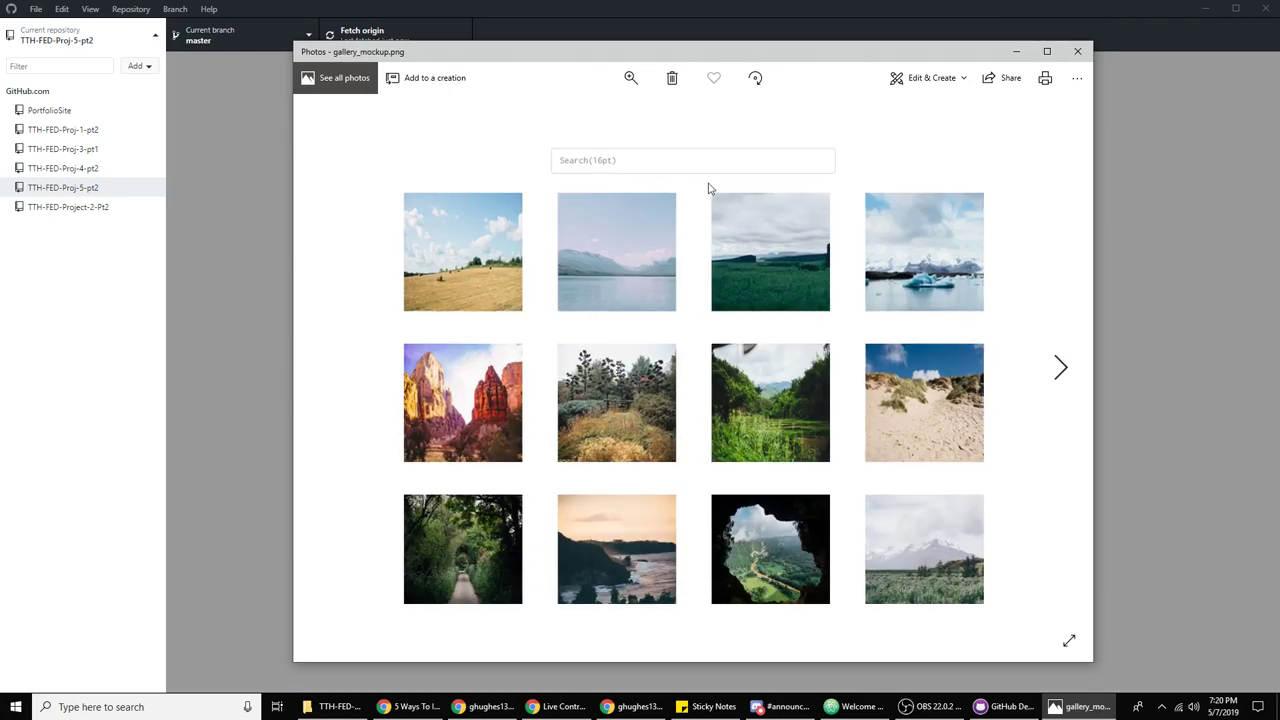
{"action": "scroll", "coordinate": [708, 188], "scroll_direction": "down", "scroll_amount": 1}
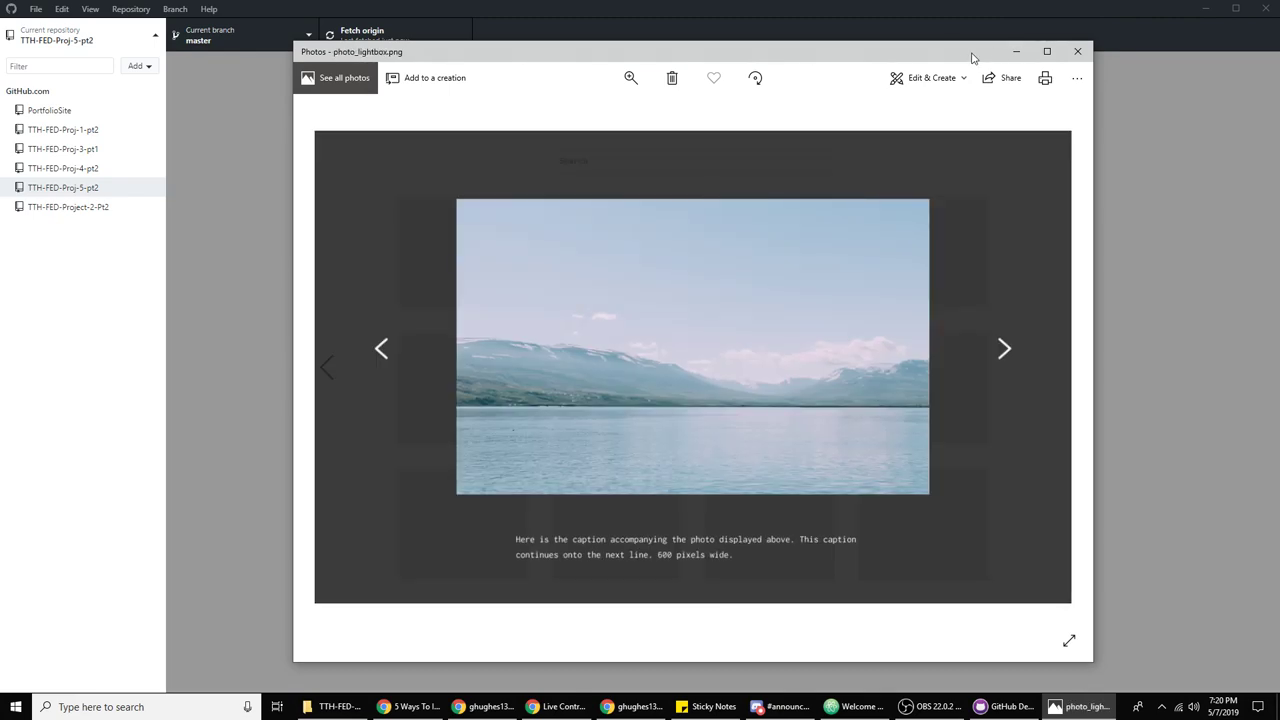
{"action": "left_click_drag", "start_coordinate": [971, 53], "coordinate": [914, 53]}
{"action": "key", "text": "Left"}
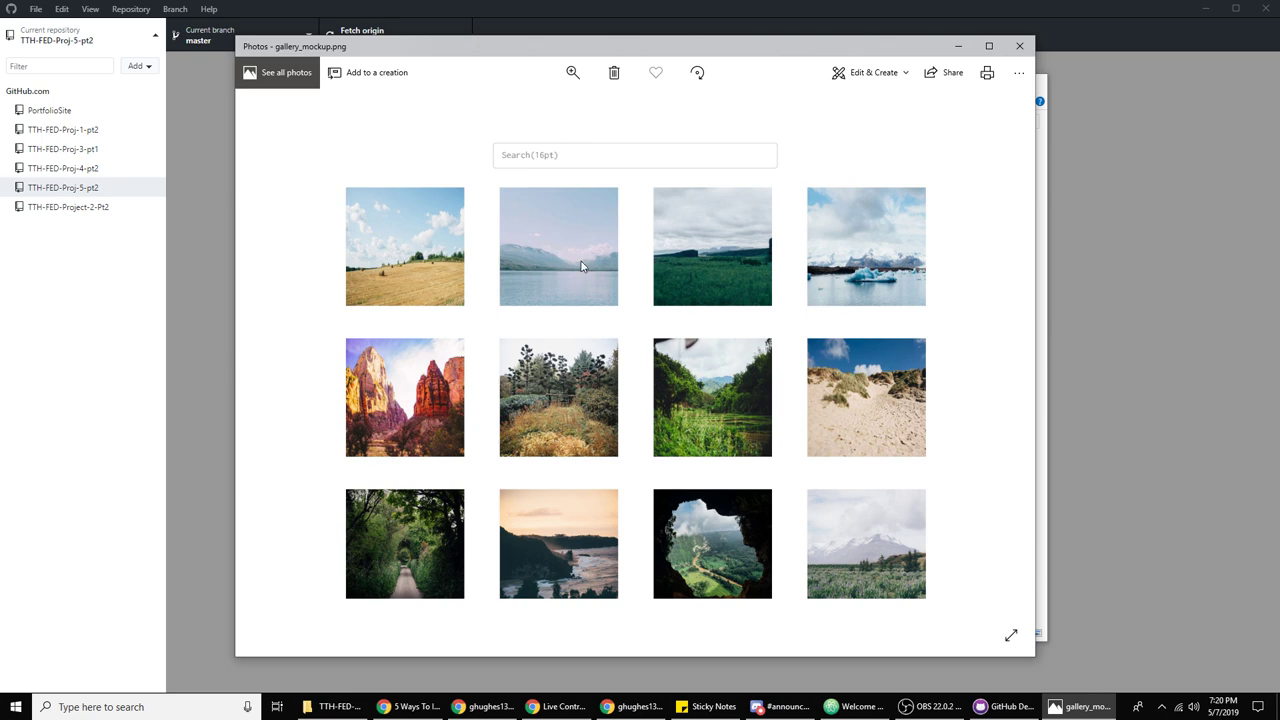
{"action": "scroll", "coordinate": [583, 265], "scroll_direction": "down", "scroll_amount": 1}
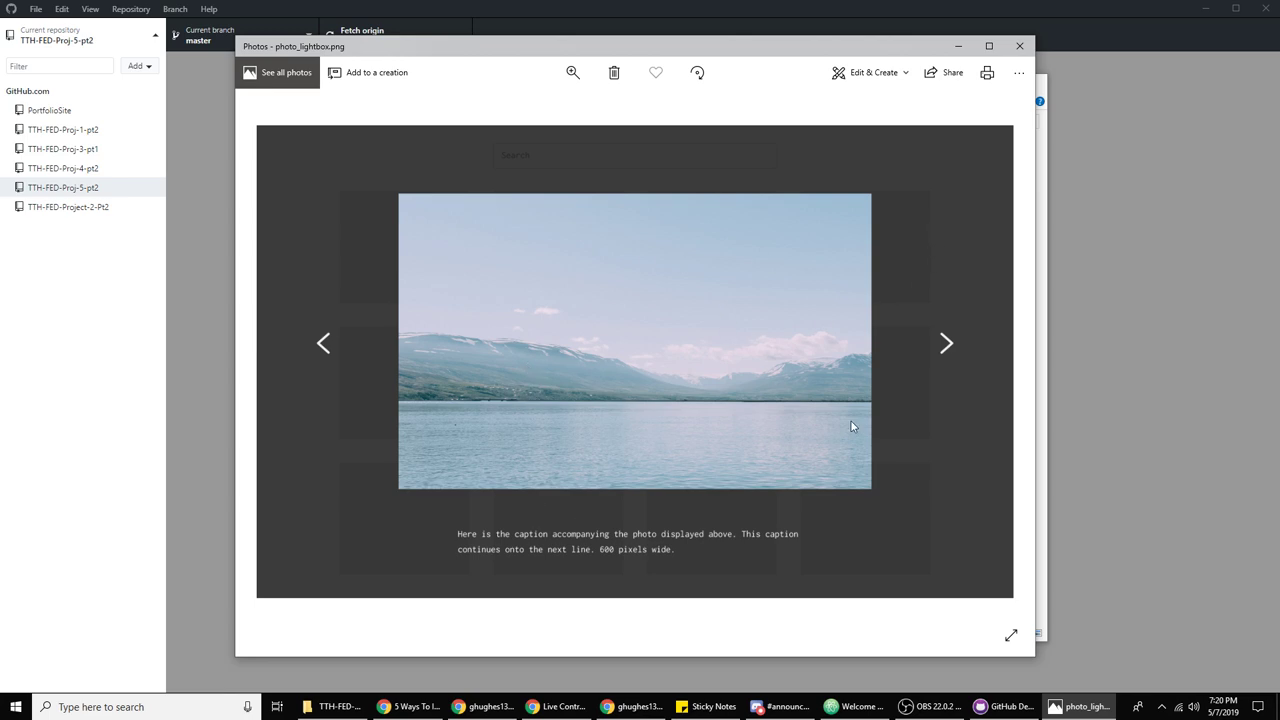
{"action": "scroll", "coordinate": [712, 402], "scroll_direction": "up", "scroll_amount": 1}
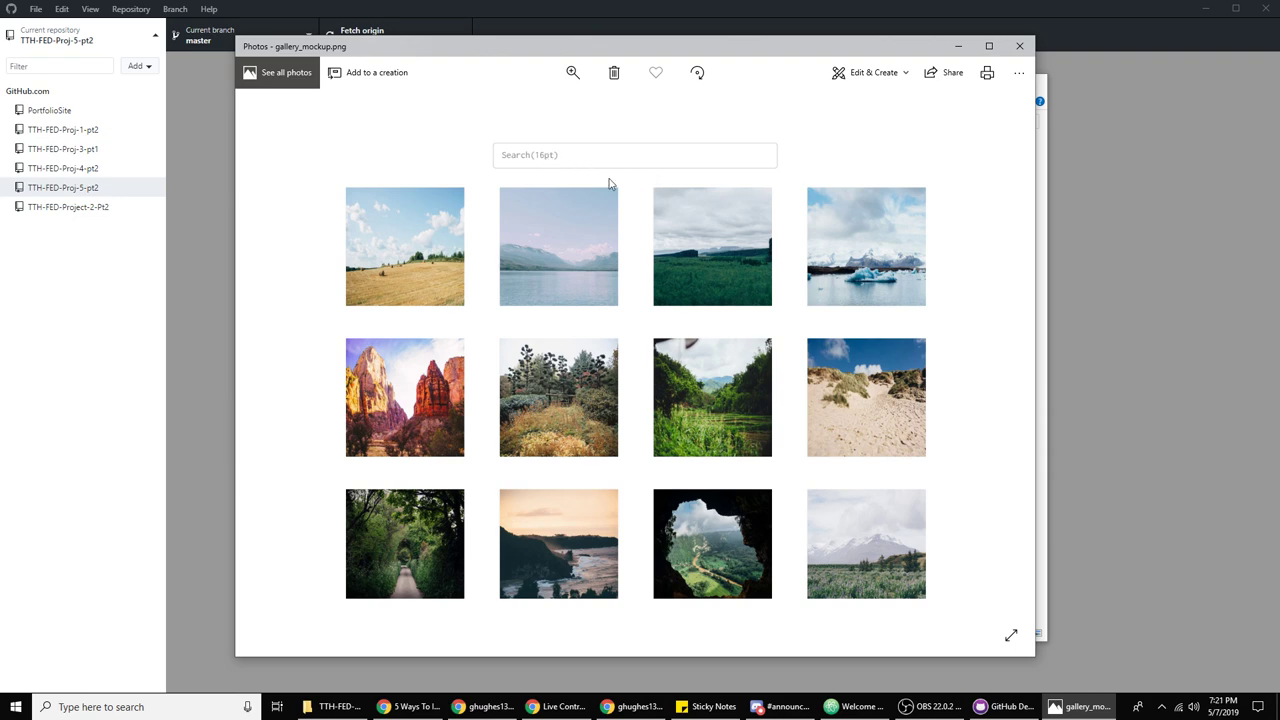
{"action": "key", "text": "Right"}
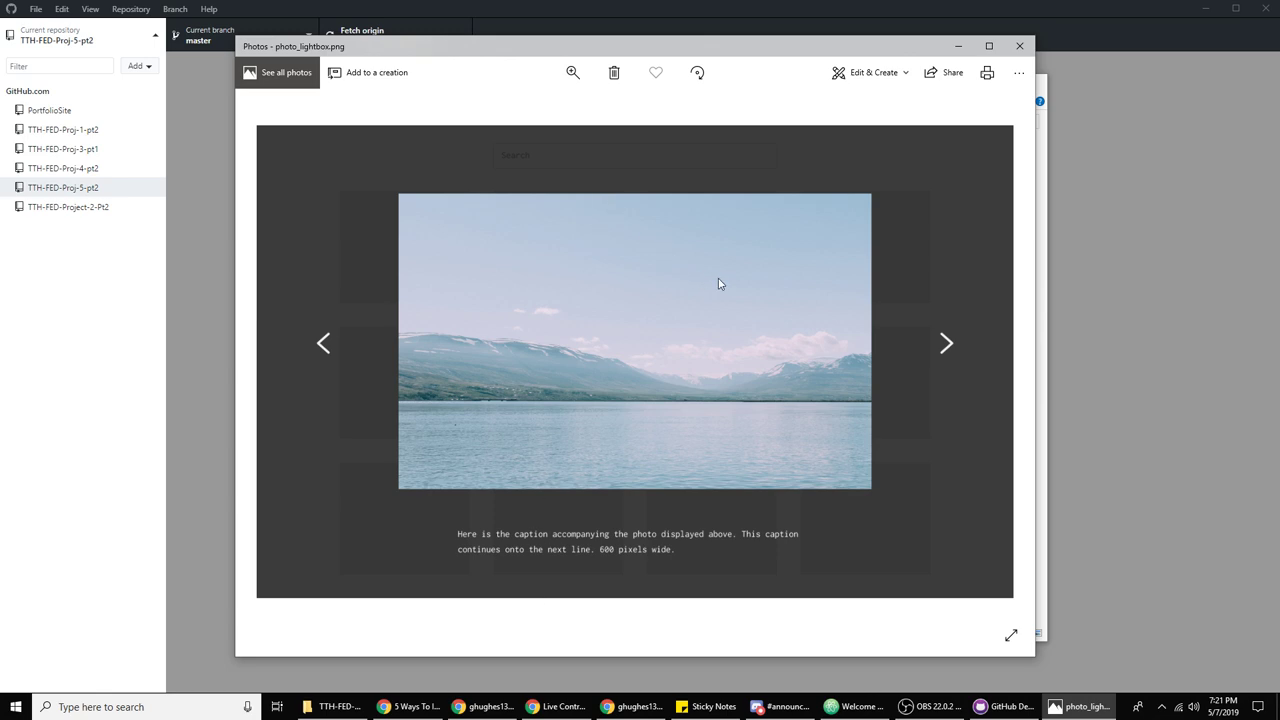
{"action": "key", "text": "Left"}
{"action": "key", "text": "Right"}
{"action": "left_click", "coordinate": [1019, 47]}
Look into the project's photos folder and return to the TTH-FED-Proj-5-pt2 folder
{"action": "left_click", "coordinate": [740, 234]}
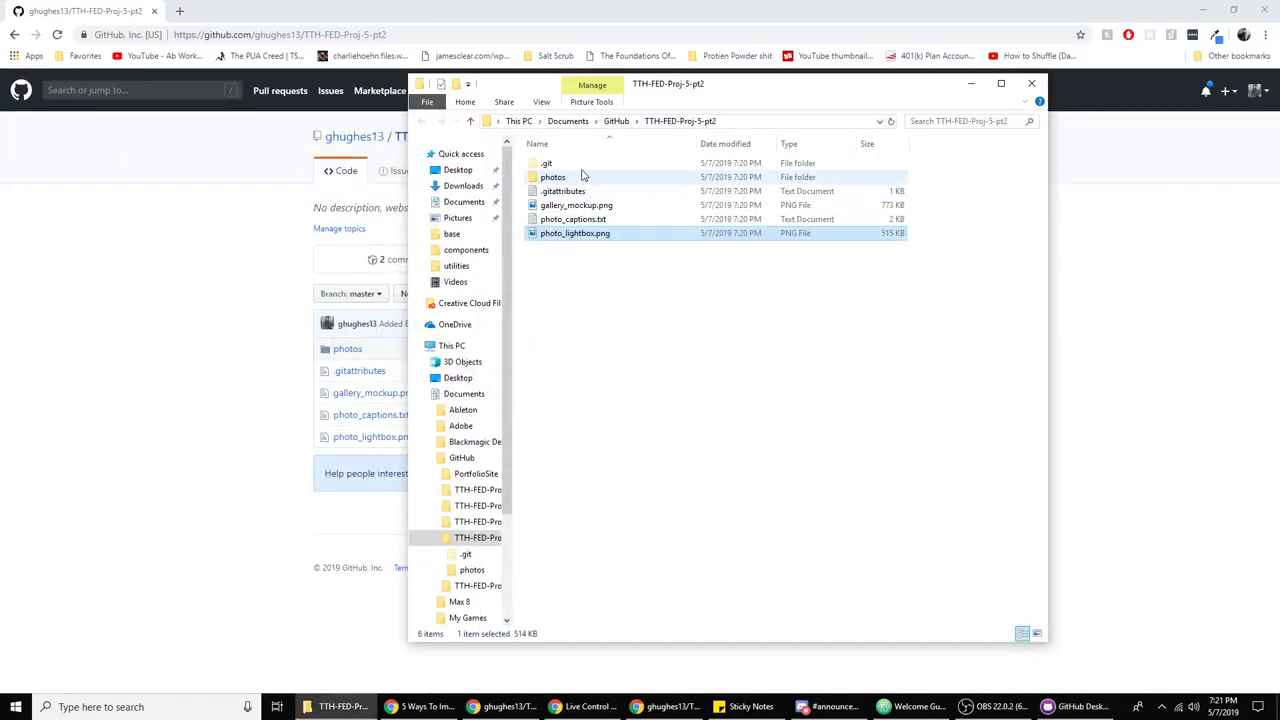
{"action": "right_click", "coordinate": [618, 272]}
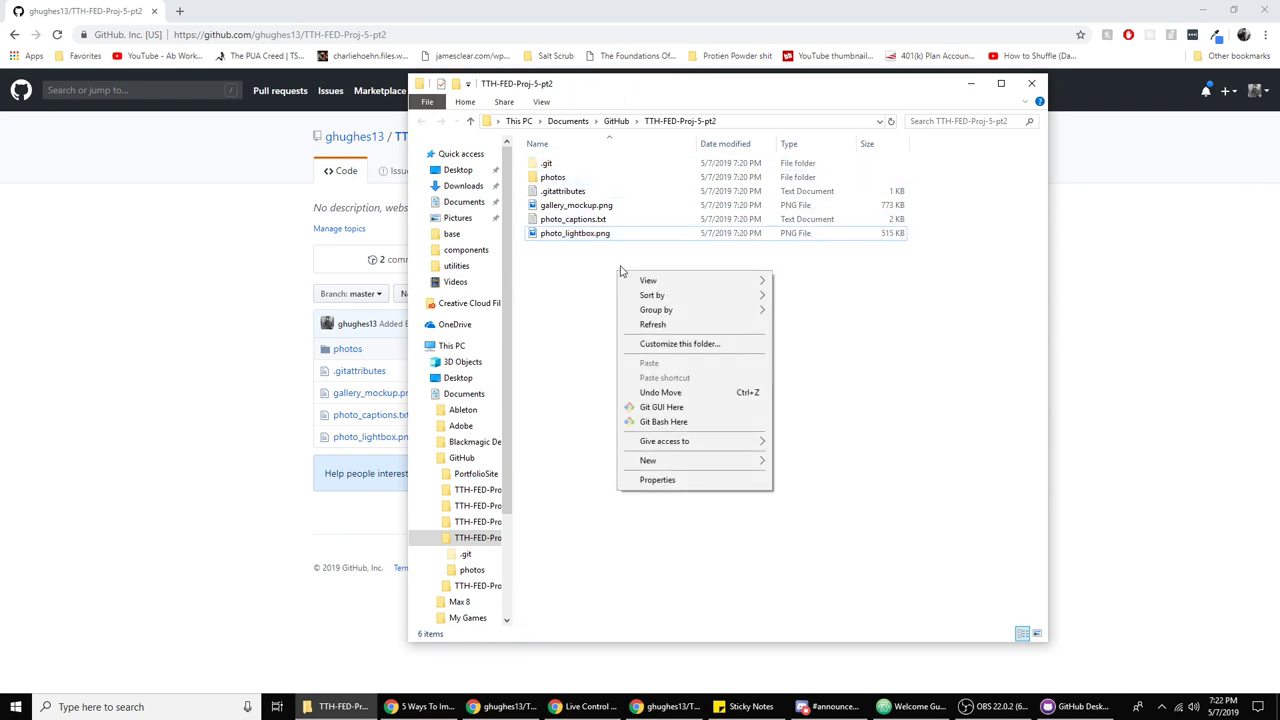
{"action": "double_click", "coordinate": [571, 177]}
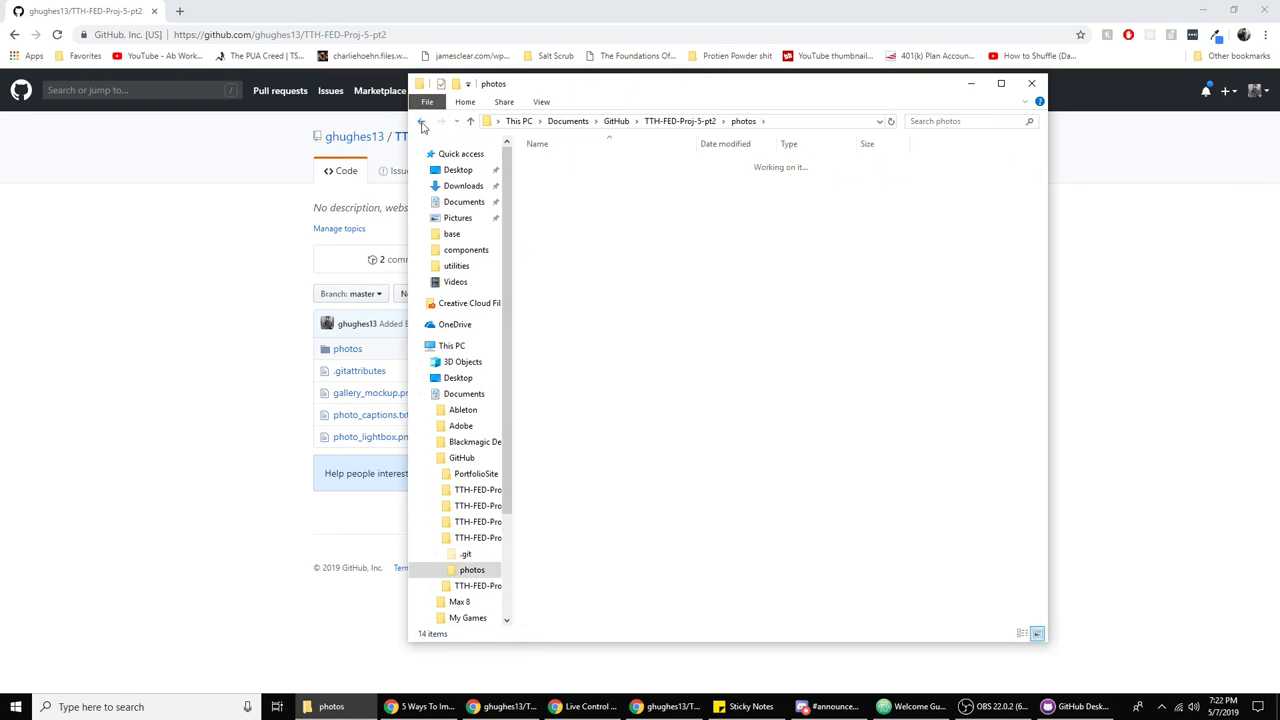
{"action": "left_click", "coordinate": [422, 121]}
Create a new text document in the TTH-FED-Proj-5-pt2 folder
{"action": "right_click", "coordinate": [629, 281]}
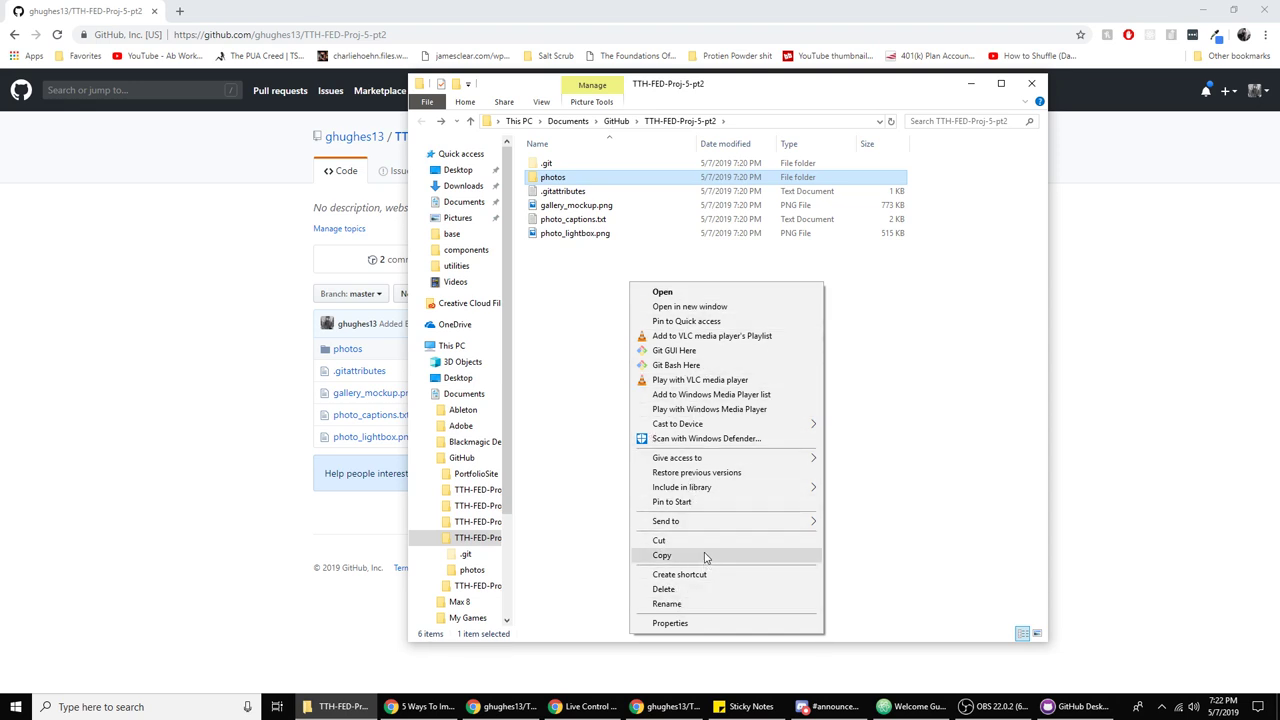
{"action": "right_click", "coordinate": [601, 317]}
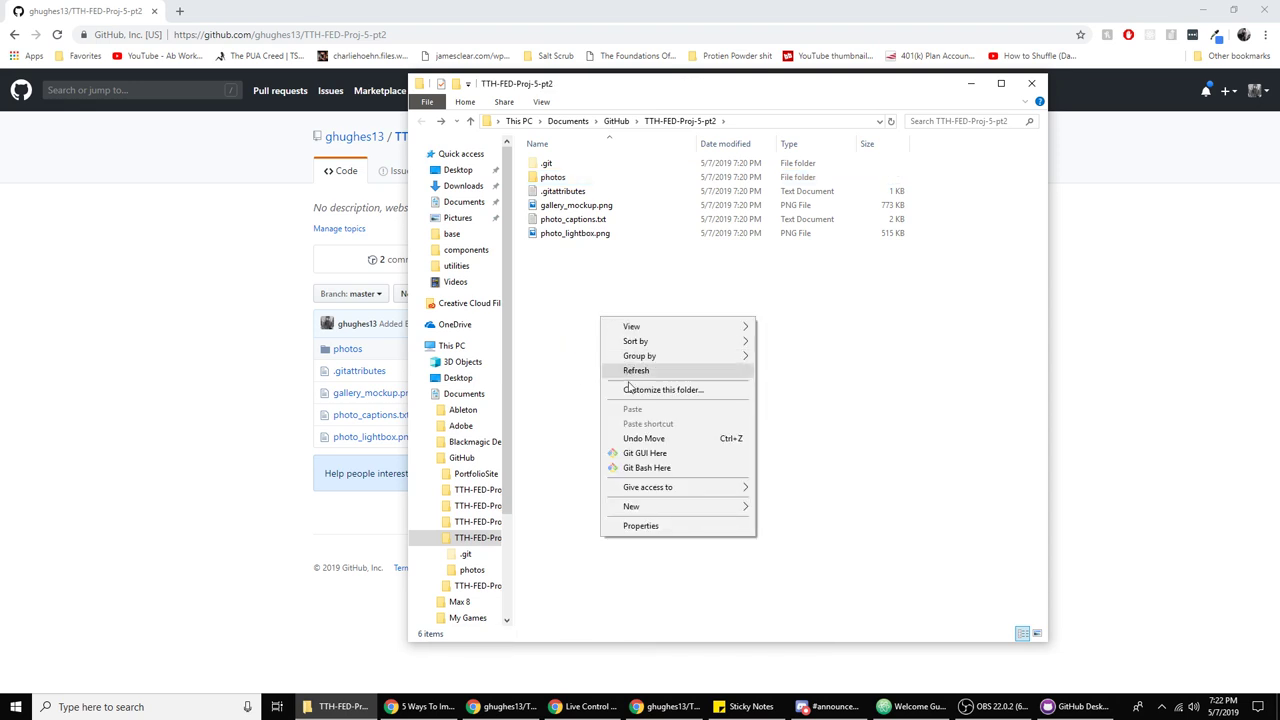
{"action": "mouse_move", "coordinate": [743, 507]}
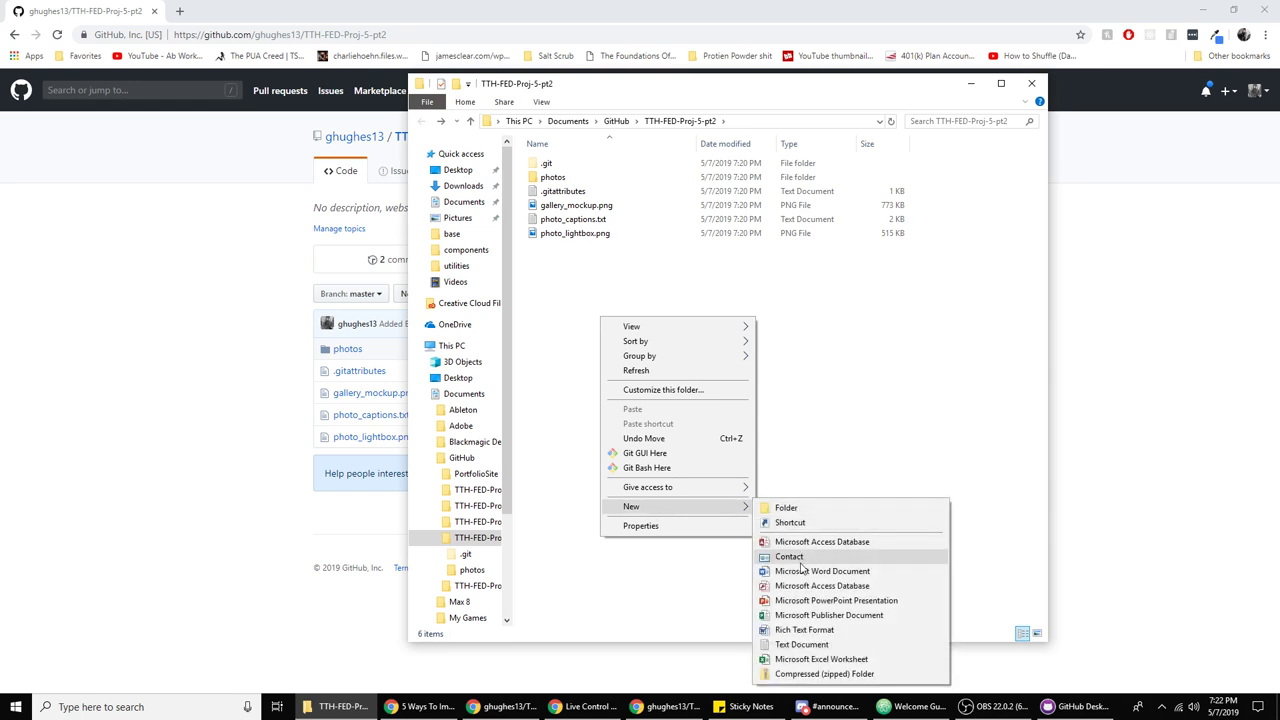
{"action": "left_click", "coordinate": [801, 644]}
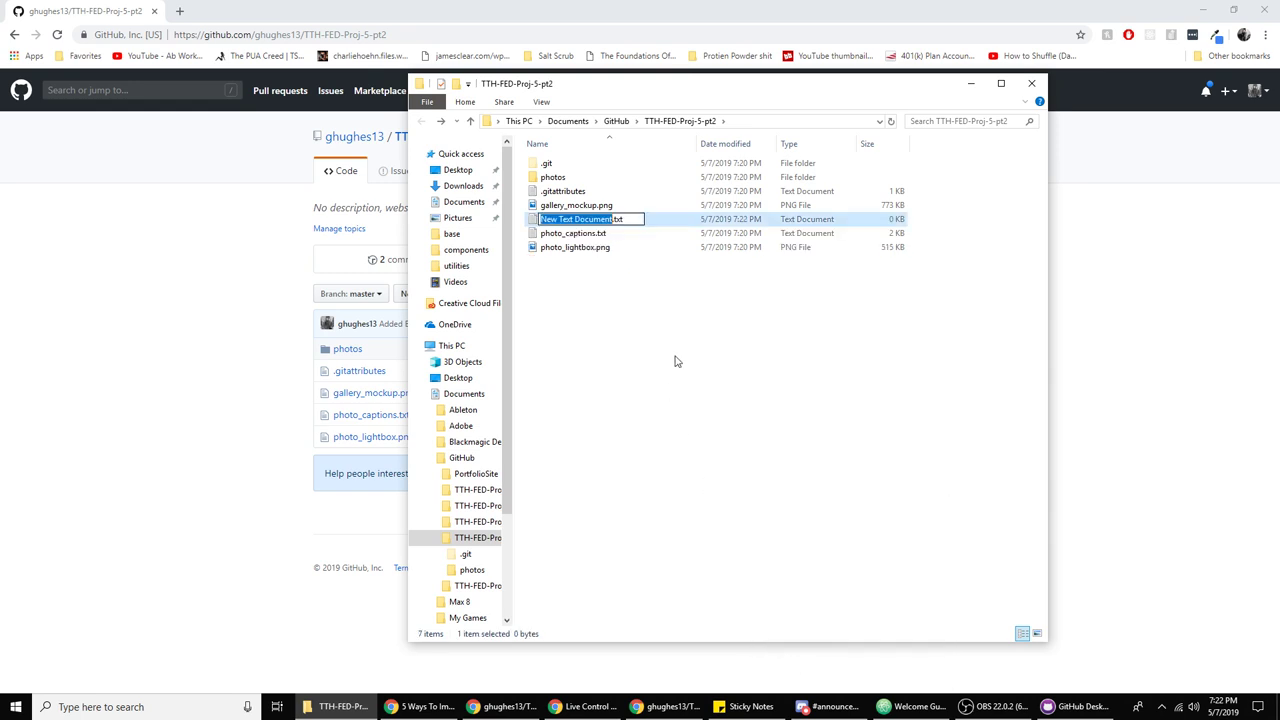
Rename the new text document as index.html, accepting the file extension change
{"action": "key", "text": "Right"}
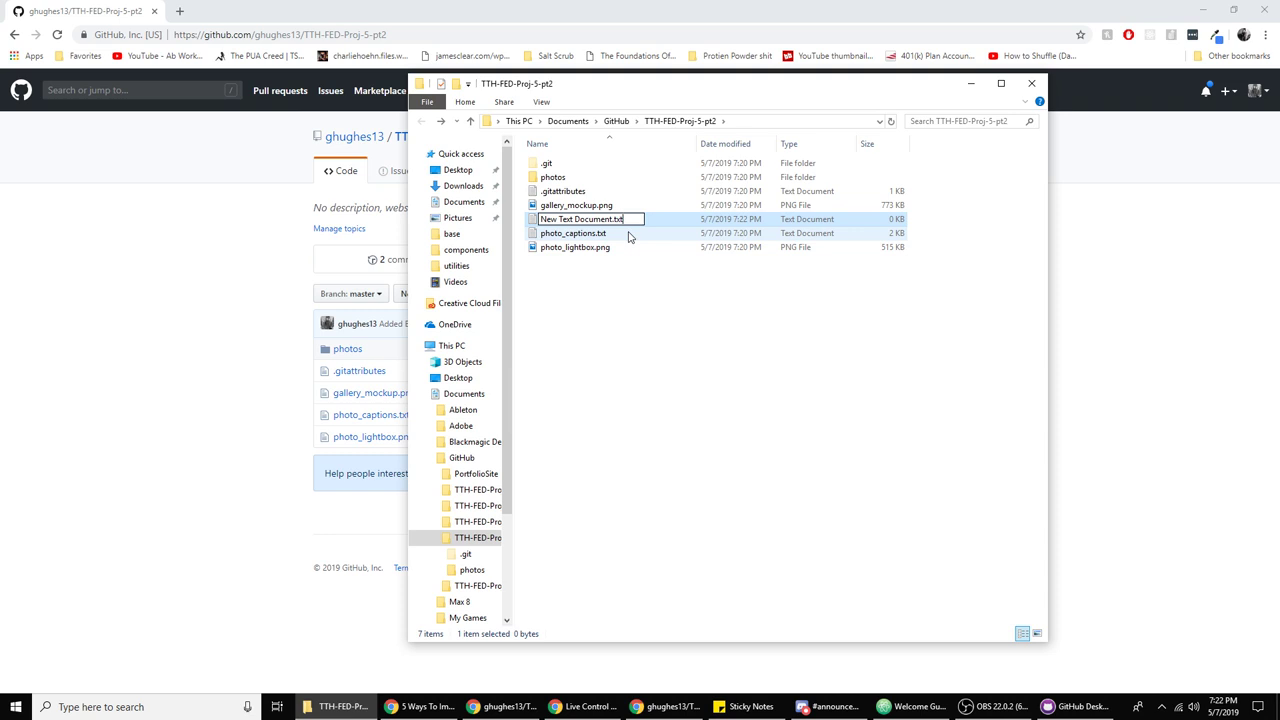
{"action": "key", "text": "BackSpace"}
{"action": "key", "text": "BackSpace"}
{"action": "key", "text": "BackSpace"}
{"action": "key", "text": "BackSpace"}
{"action": "key", "text": "BackSpace"}
{"action": "key", "text": "BackSpace"}
{"action": "key", "text": "BackSpace"}
{"action": "key", "text": "BackSpace"}
{"action": "key", "text": "BackSpace"}
{"action": "key", "text": "BackSpace"}
{"action": "key", "text": "BackSpace"}
{"action": "key", "text": "BackSpace"}
{"action": "key", "text": "BackSpace"}
{"action": "key", "text": "BackSpace"}
{"action": "key", "text": "BackSpace"}
{"action": "key", "text": "BackSpace"}
{"action": "key", "text": "BackSpace"}
{"action": "key", "text": "BackSpace"}
{"action": "key", "text": "BackSpace"}
{"action": "key", "text": "BackSpace"}
{"action": "type", "text": "ind"}
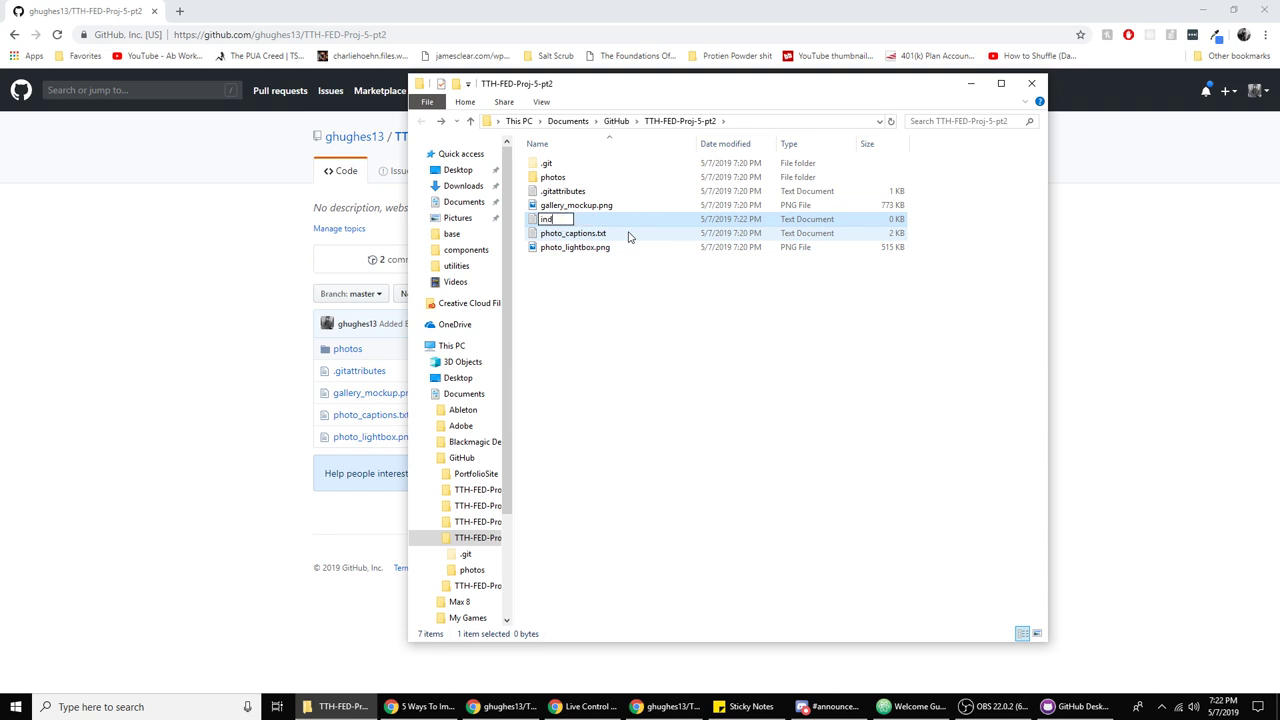
{"action": "type", "text": "ex.html"}
{"action": "key", "text": "Return"}
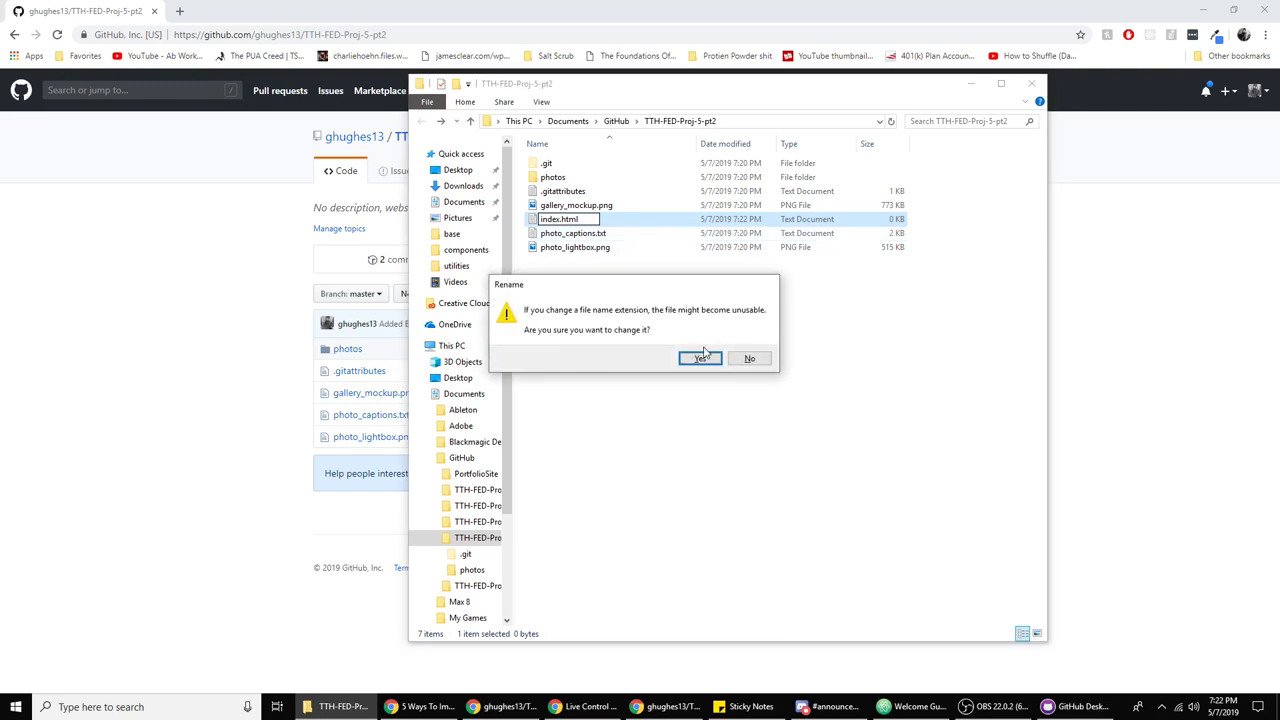
{"action": "left_click", "coordinate": [700, 357]}
Open index.html in Atom, declining the URI handler registration, and close the editor window that holds the TTH-FED-Proj-4-pt2 project
{"action": "right_click", "coordinate": [620, 224]}
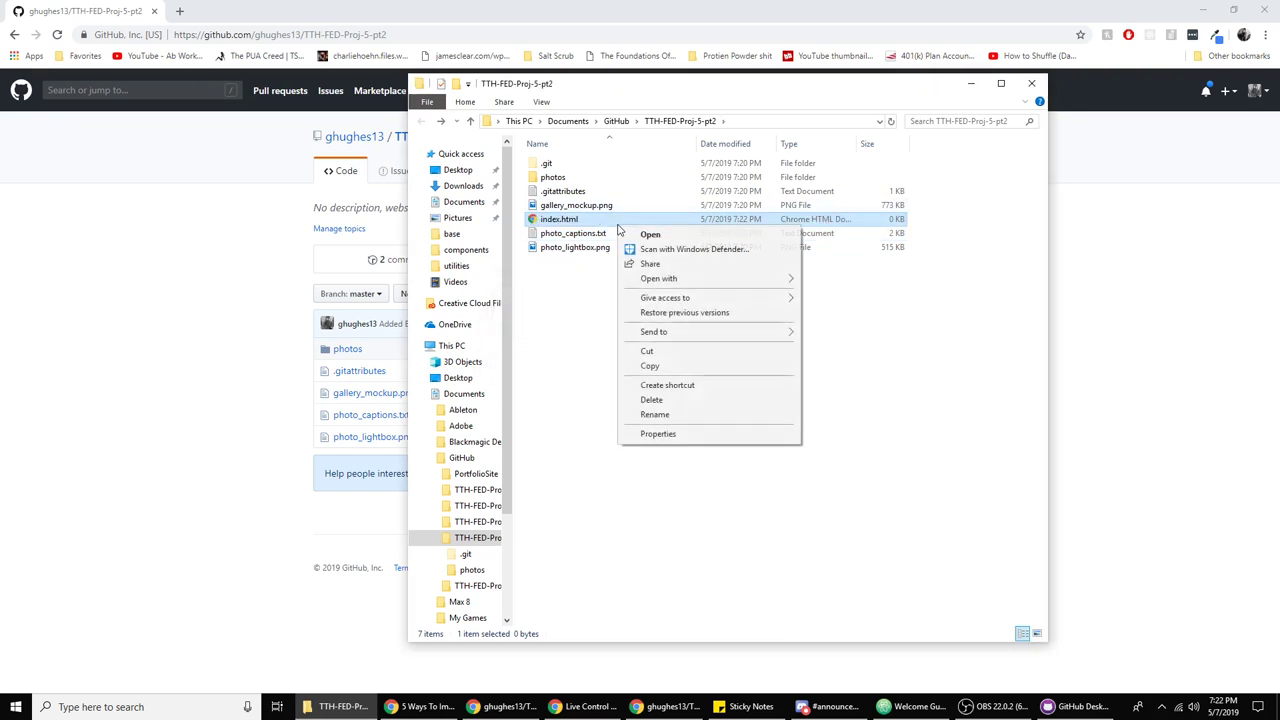
{"action": "mouse_move", "coordinate": [700, 280]}
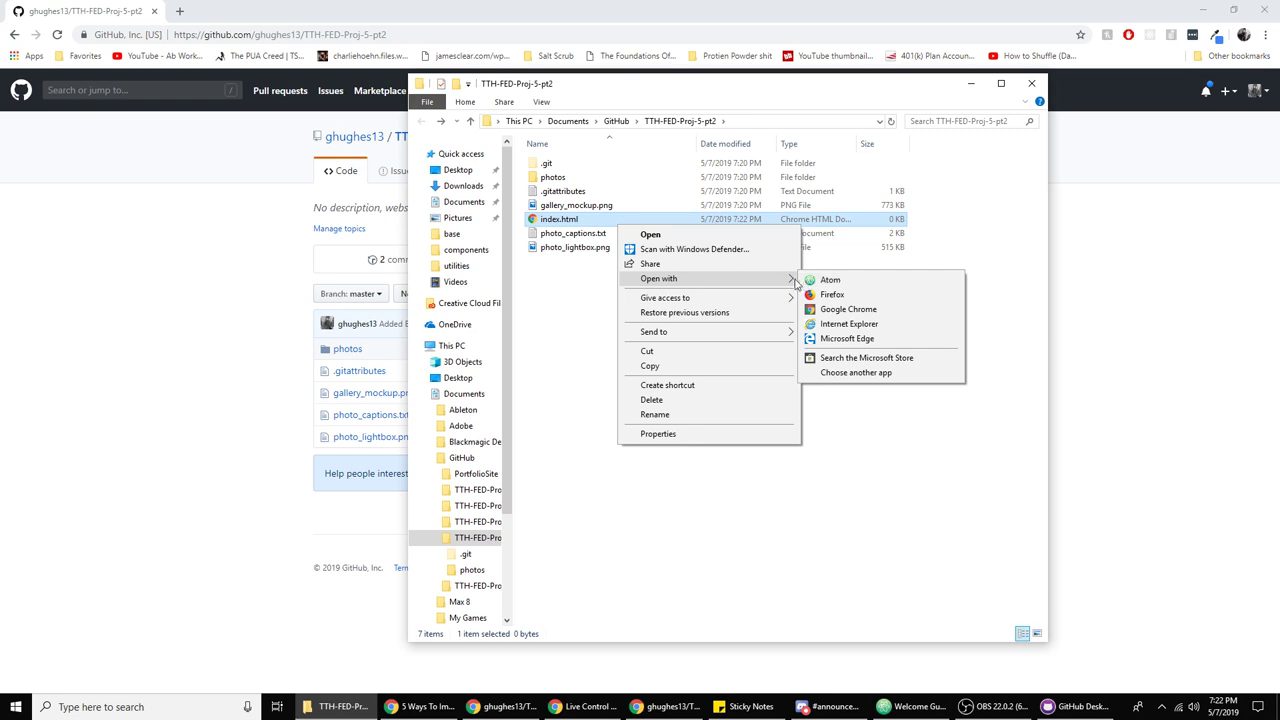
{"action": "left_click", "coordinate": [830, 280]}
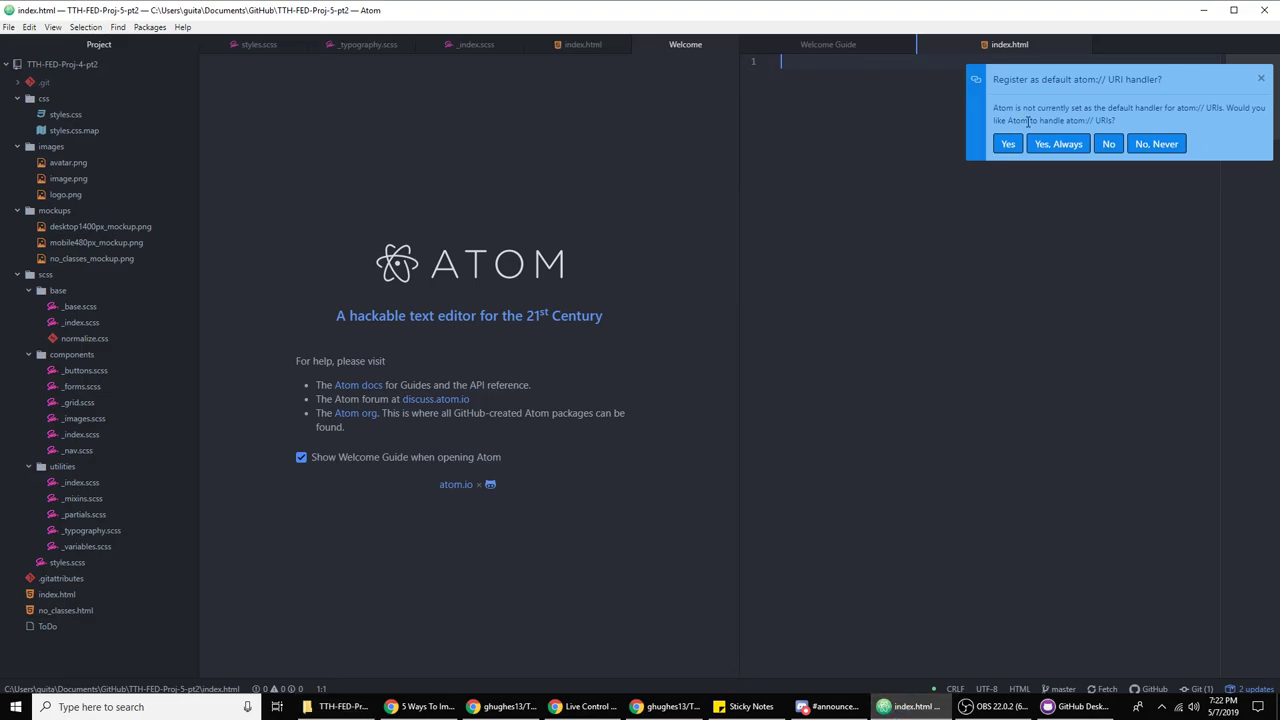
{"action": "left_click", "coordinate": [1109, 145]}
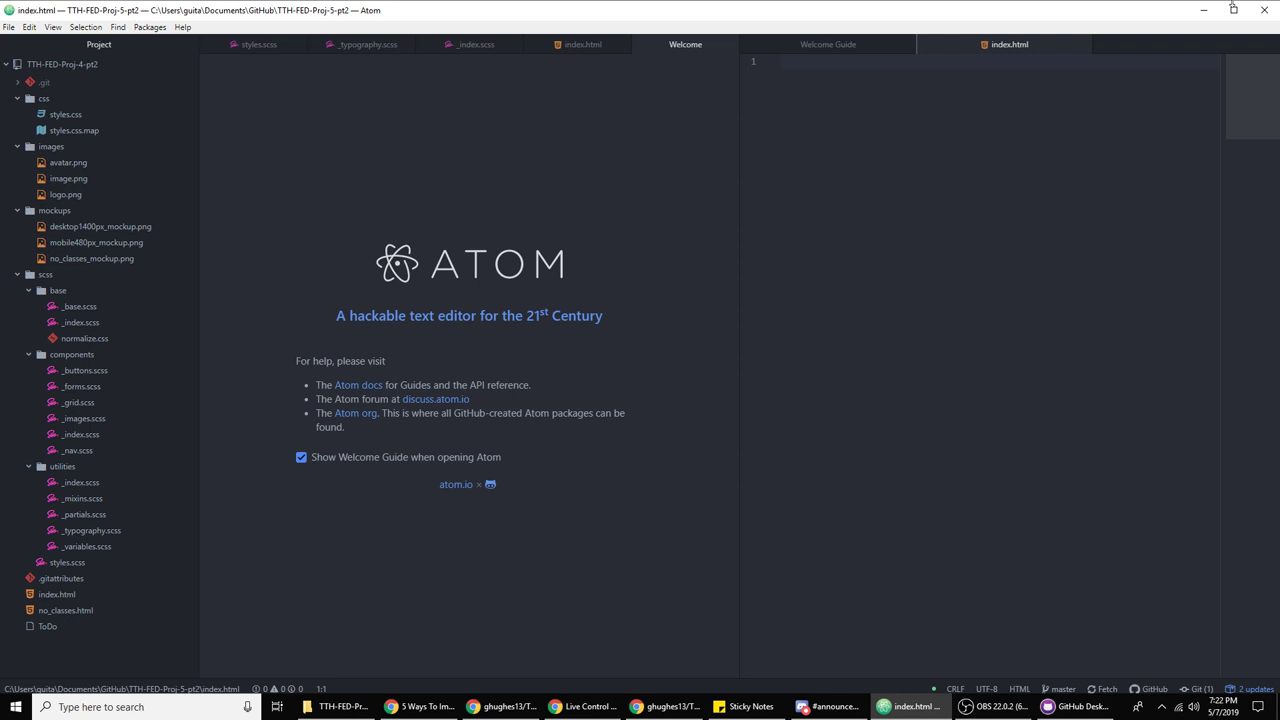
{"action": "left_click", "coordinate": [1266, 14]}
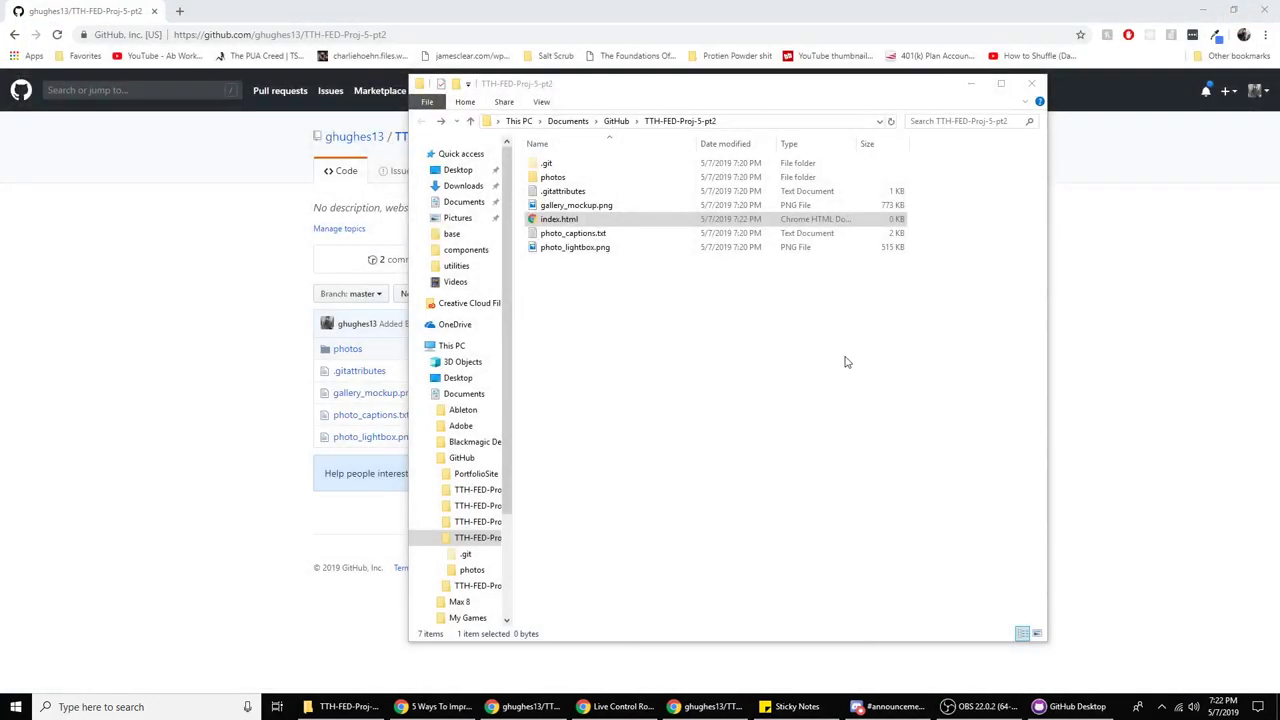
Reopen index.html in Atom and close the Welcome Guide and Welcome pages so only index.html remains
{"action": "right_click", "coordinate": [578, 219]}
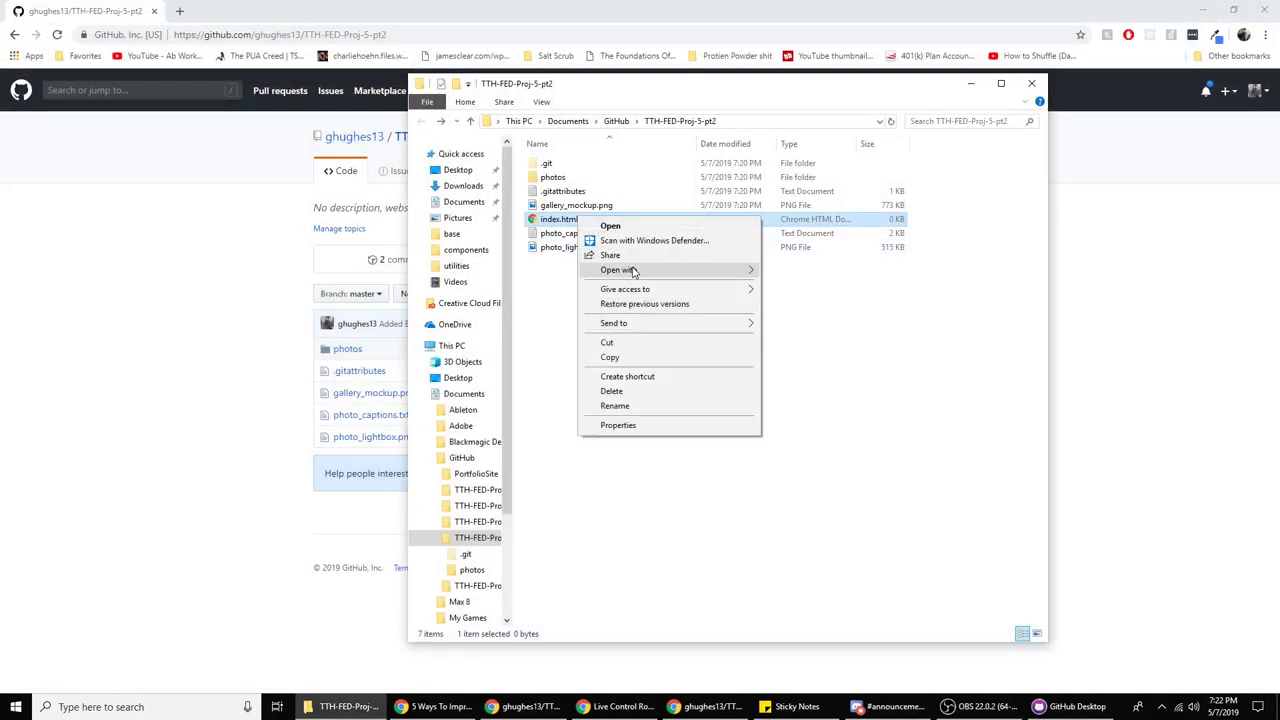
{"action": "mouse_move", "coordinate": [635, 270]}
{"action": "left_click", "coordinate": [798, 272]}
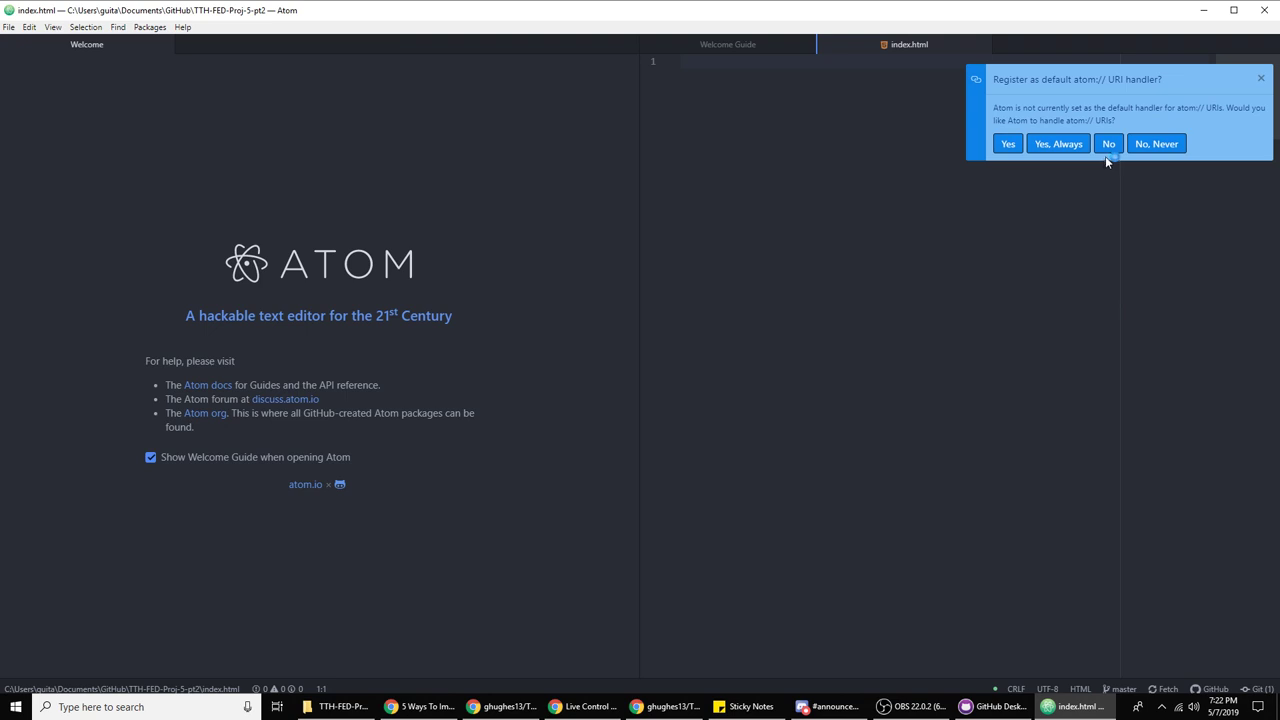
{"action": "left_click", "coordinate": [806, 44]}
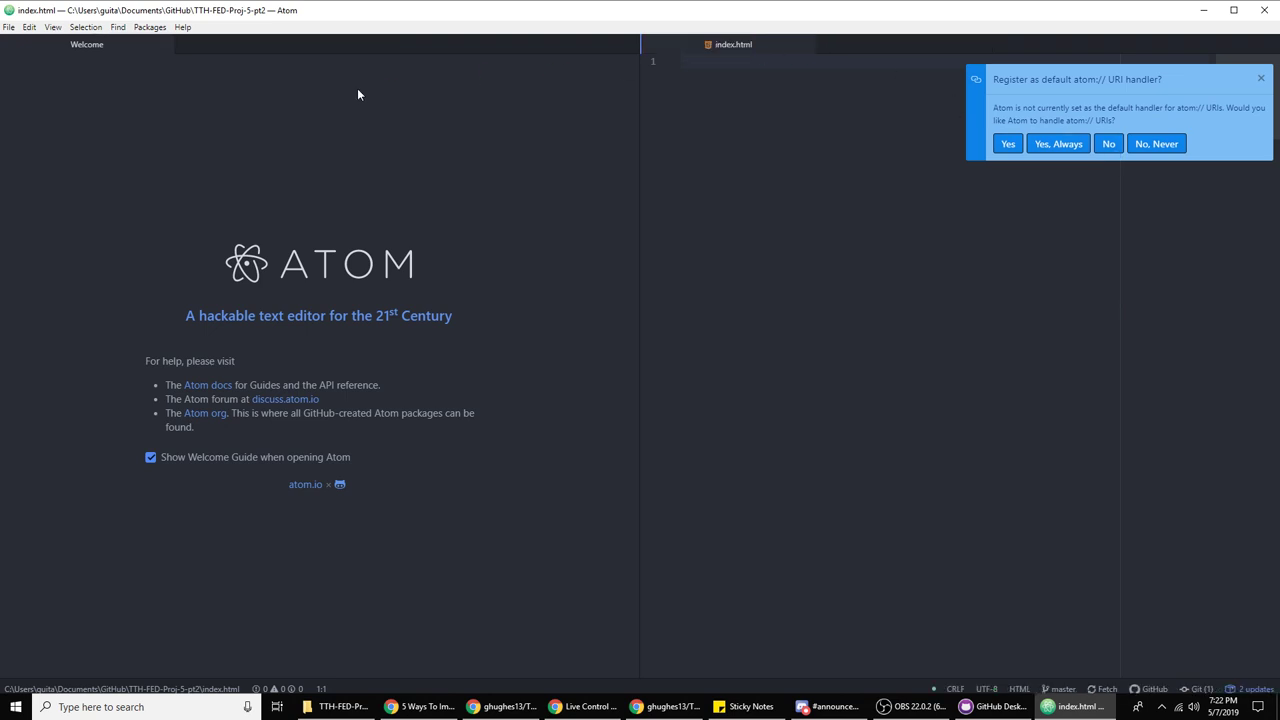
{"action": "left_click", "coordinate": [170, 44]}
{"action": "left_click", "coordinate": [170, 44]}
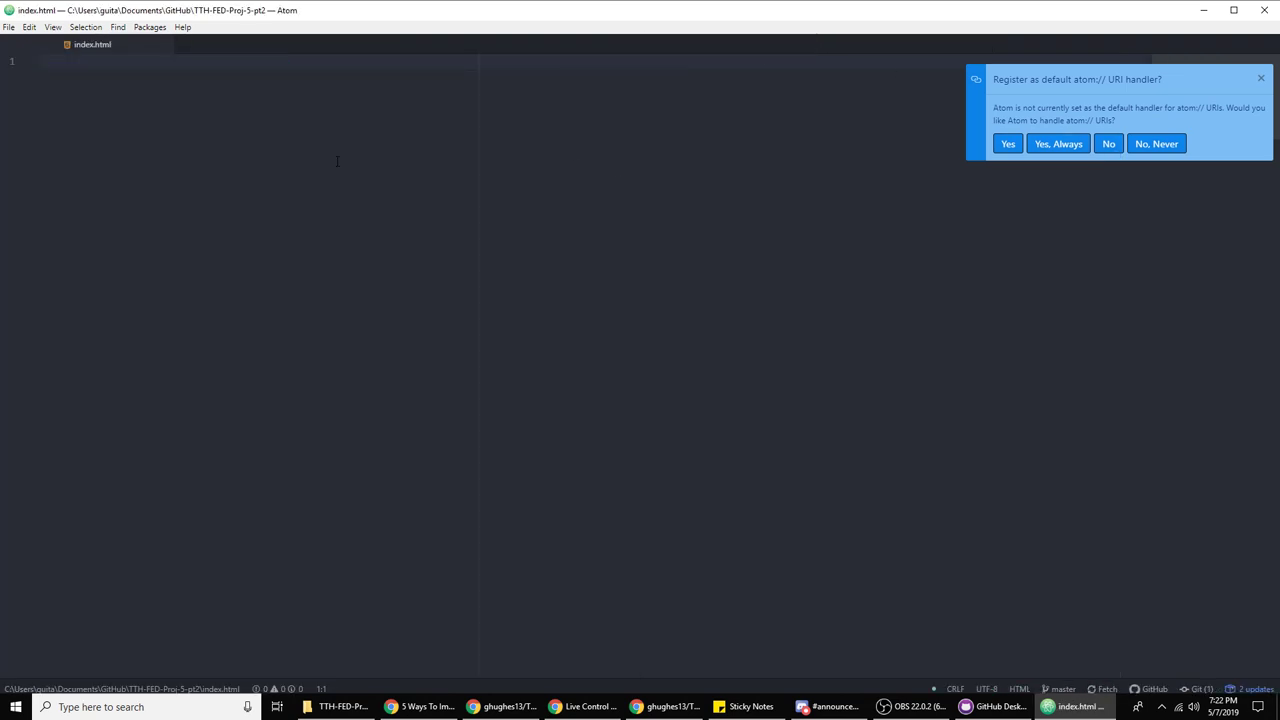
Insert the html5 boilerplate snippet into index.html, save the file, and decline the URI handler registration
{"action": "type", "text": "html5"}
{"action": "key", "text": "BackSpace"}
{"action": "key", "text": "BackSpace"}
{"action": "key", "text": "BackSpace"}
{"action": "key", "text": "BackSpace"}
{"action": "type", "text": "tml5"}
{"action": "key", "text": "Escape"}
{"action": "key", "text": "Tab"}
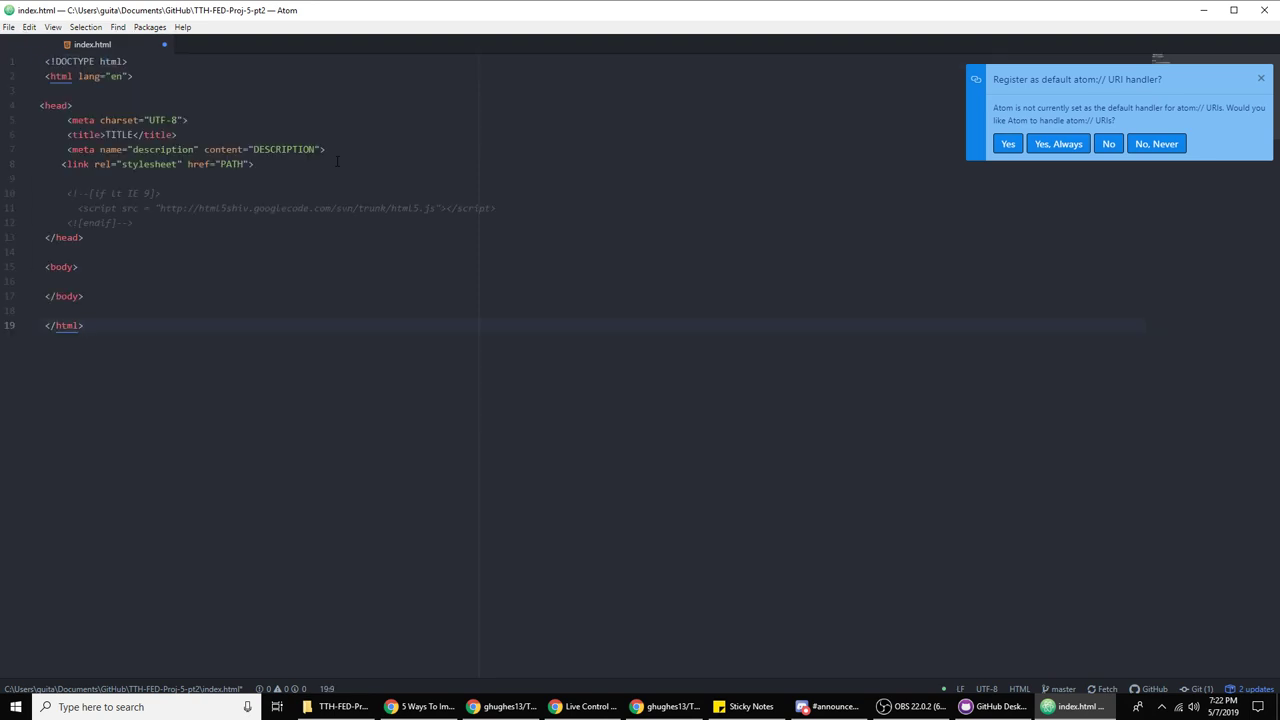
{"action": "key", "text": "ctrl+s"}
{"action": "left_click", "coordinate": [1108, 144]}
Switch to Chrome and open Treehouse's An Interactive Photo Gallery project page in a new tab
{"action": "left_click", "coordinate": [667, 706]}
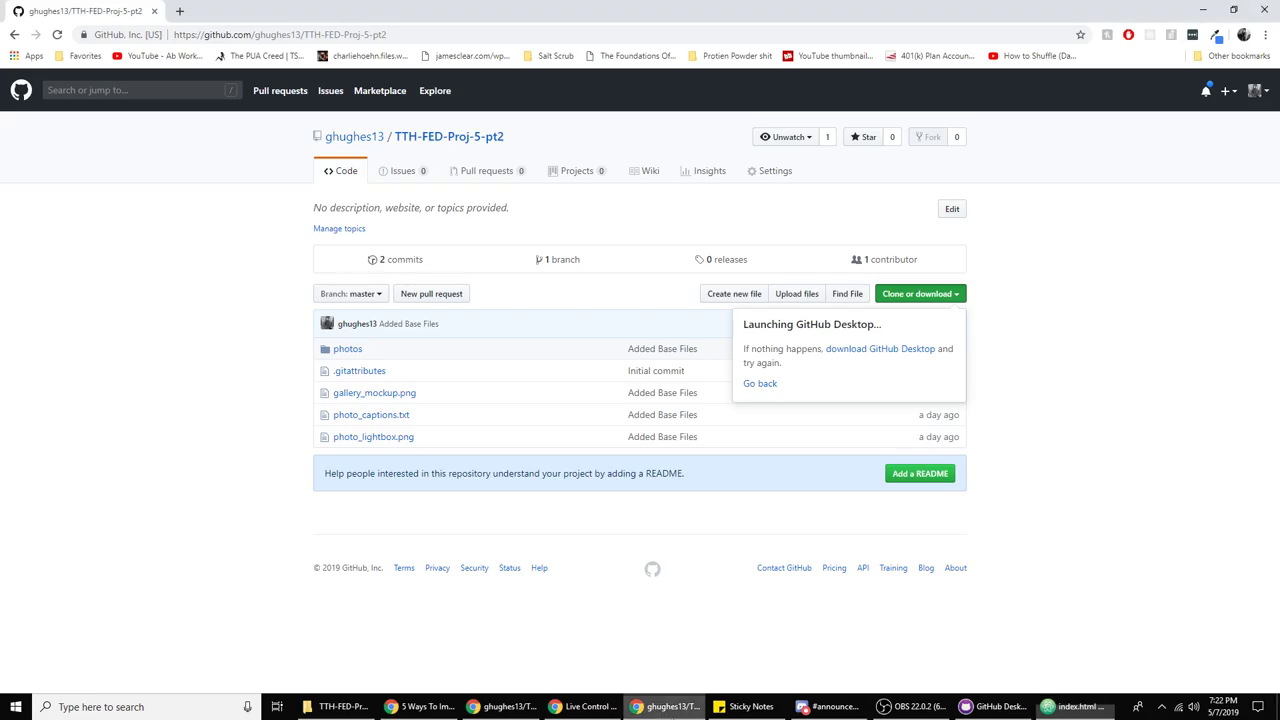
{"action": "left_click", "coordinate": [179, 11]}
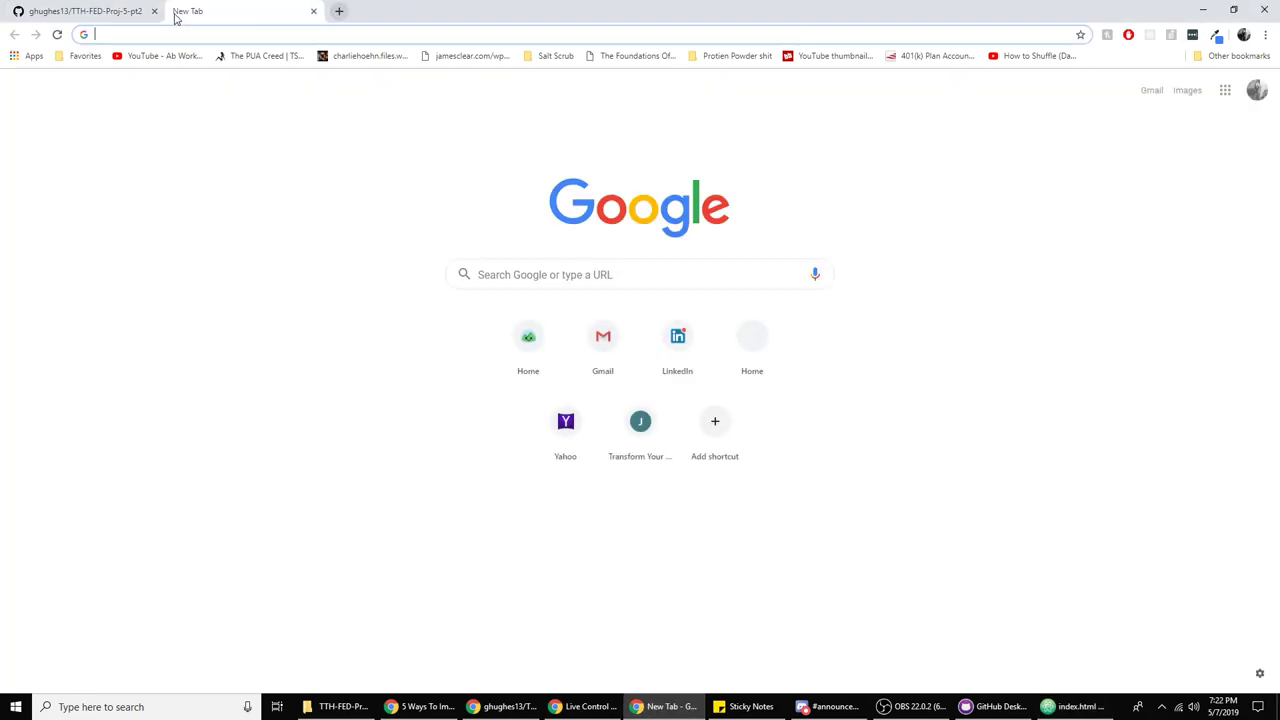
{"action": "type", "text": "tea"}
{"action": "key", "text": "Return"}
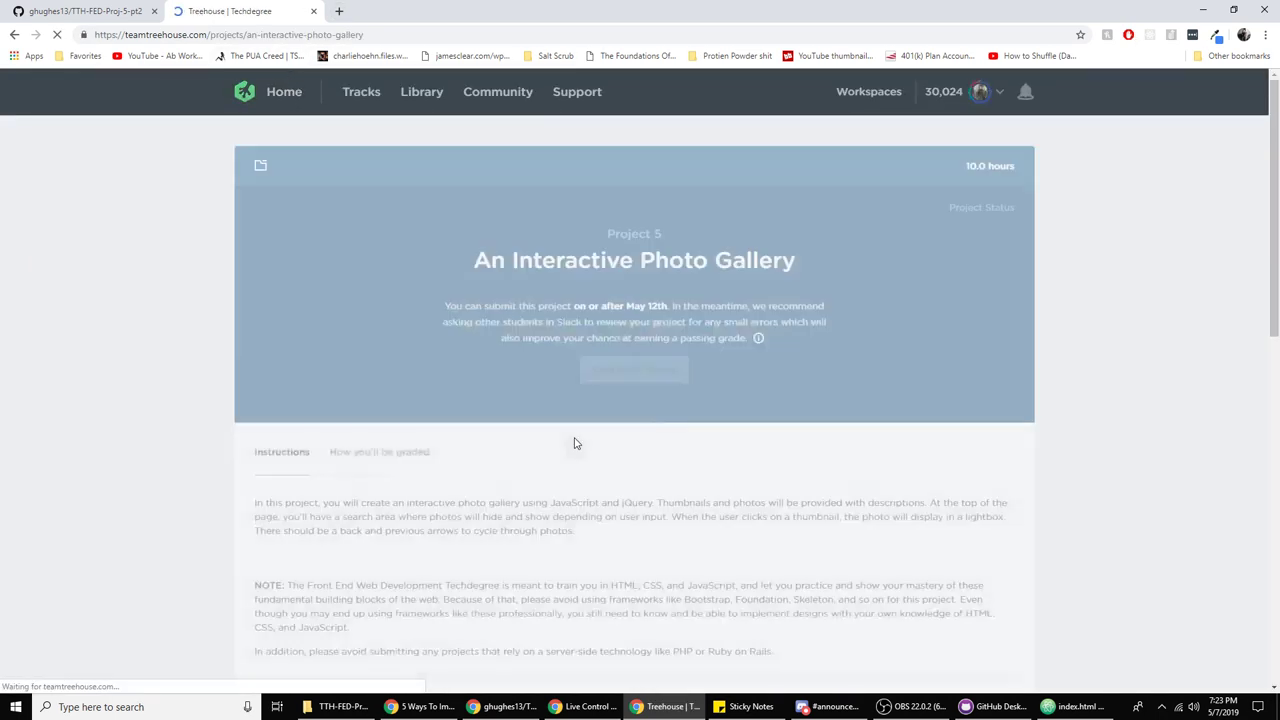
Read the "Before you start" section of the project page, covering the supplied mockups, captions and images folder
{"action": "scroll", "coordinate": [694, 385], "scroll_direction": "down", "scroll_amount": 3}
{"action": "scroll", "coordinate": [694, 388], "scroll_direction": "down", "scroll_amount": 2}
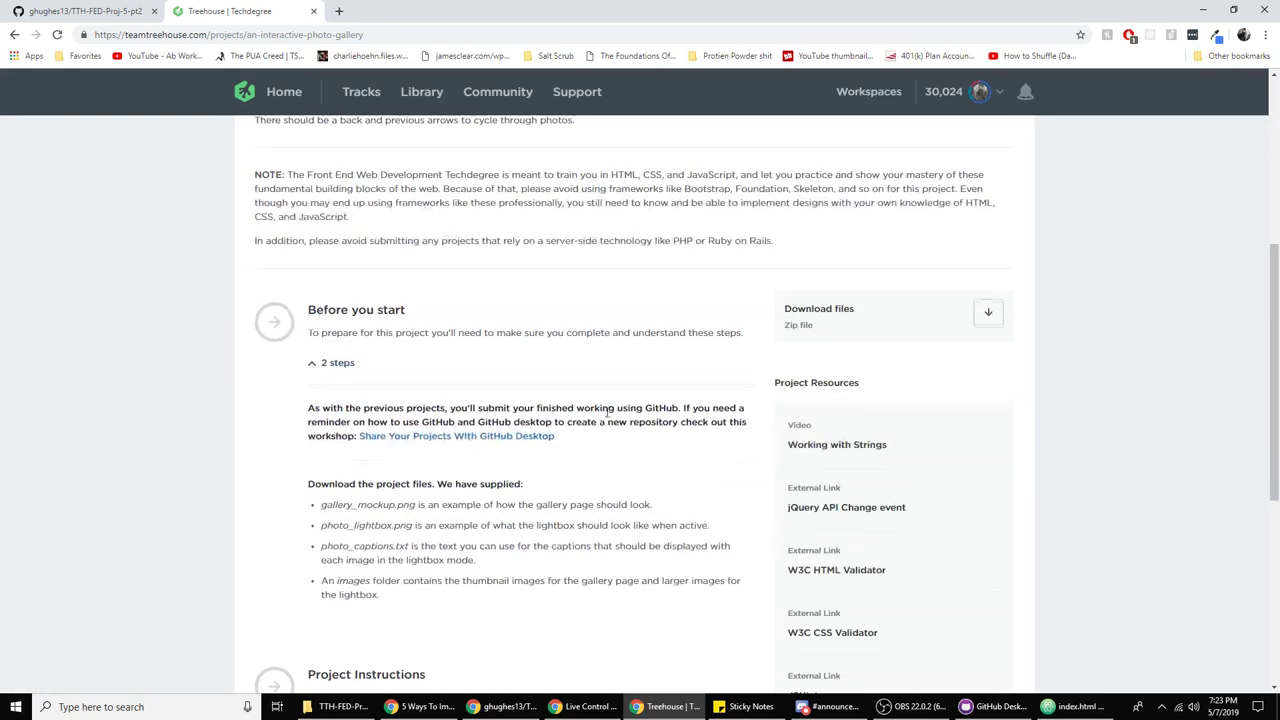
{"action": "scroll", "coordinate": [400, 340], "scroll_direction": "down", "scroll_amount": 2}
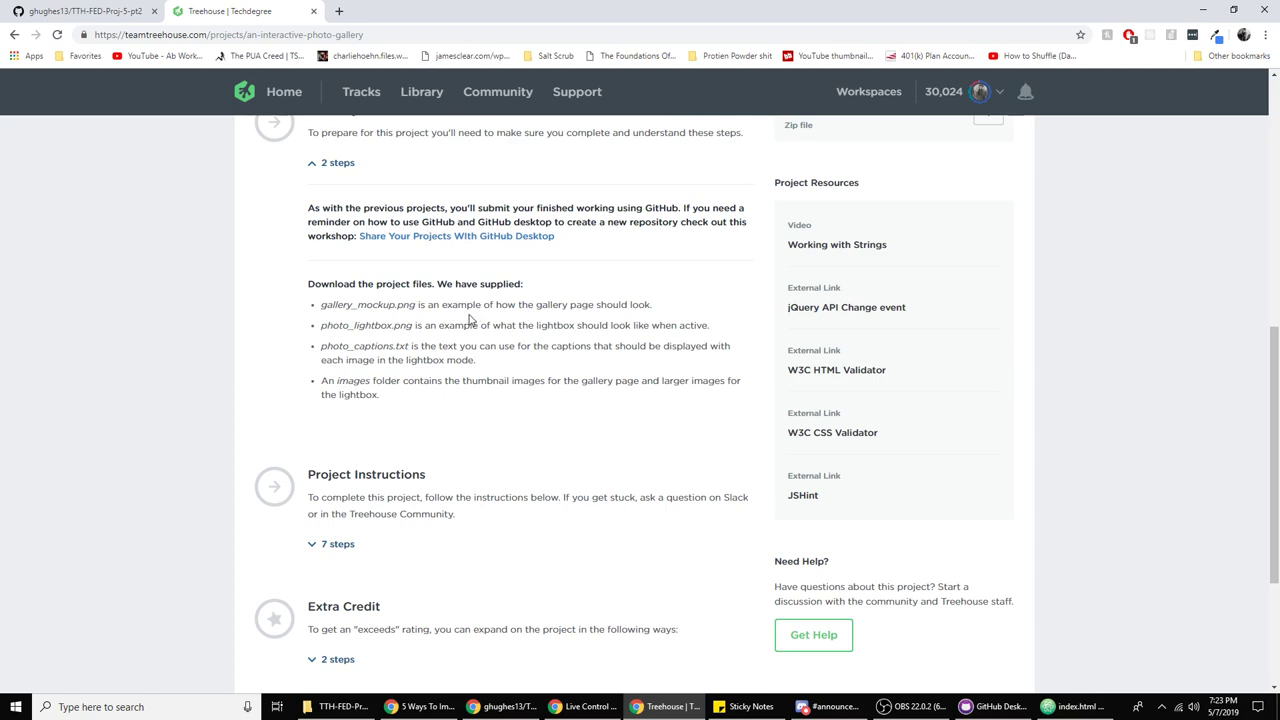
{"action": "left_click_drag", "start_coordinate": [354, 342], "coordinate": [400, 342]}
{"action": "left_click", "coordinate": [410, 345]}
{"action": "left_click_drag", "start_coordinate": [354, 300], "coordinate": [429, 400]}
{"action": "left_click", "coordinate": [420, 408]}
{"action": "scroll", "coordinate": [419, 440], "scroll_direction": "down", "scroll_amount": 1}
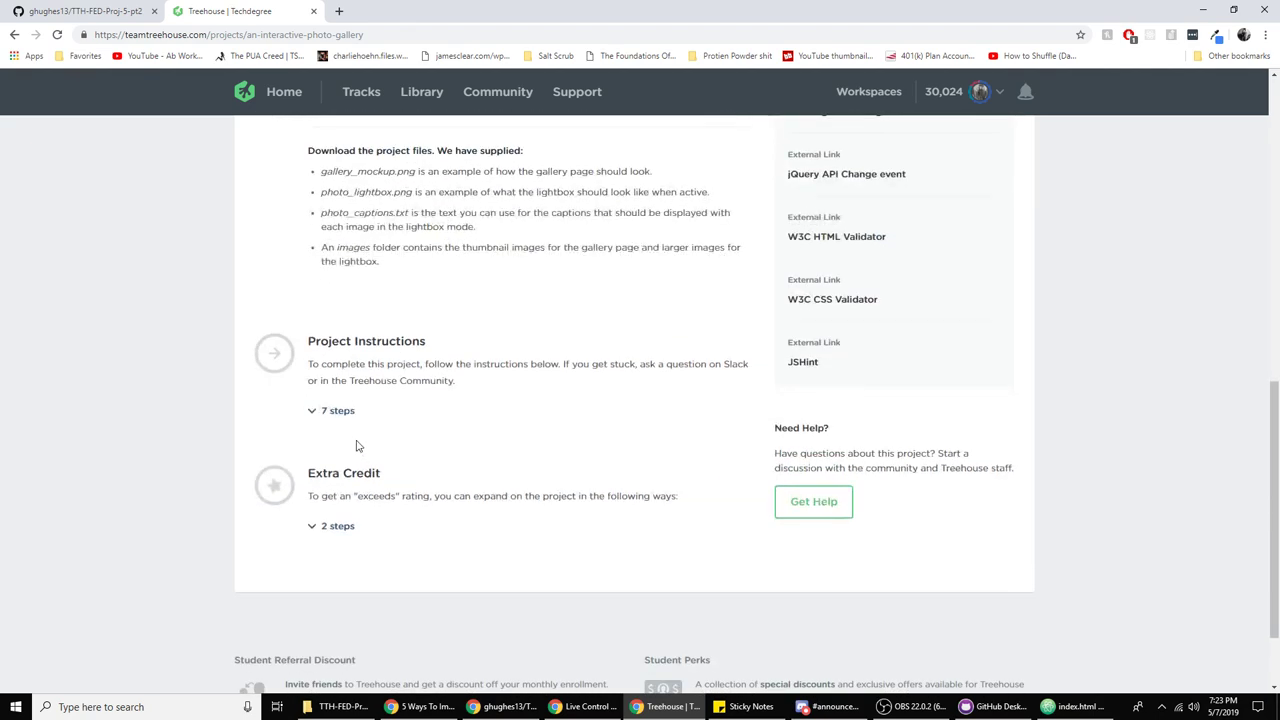
Expand the 7 steps of the Project Instructions and read the page layout and lightbox plugin requirements
{"action": "double_click", "coordinate": [349, 412]}
{"action": "left_click", "coordinate": [349, 410]}
{"action": "left_click", "coordinate": [476, 427]}
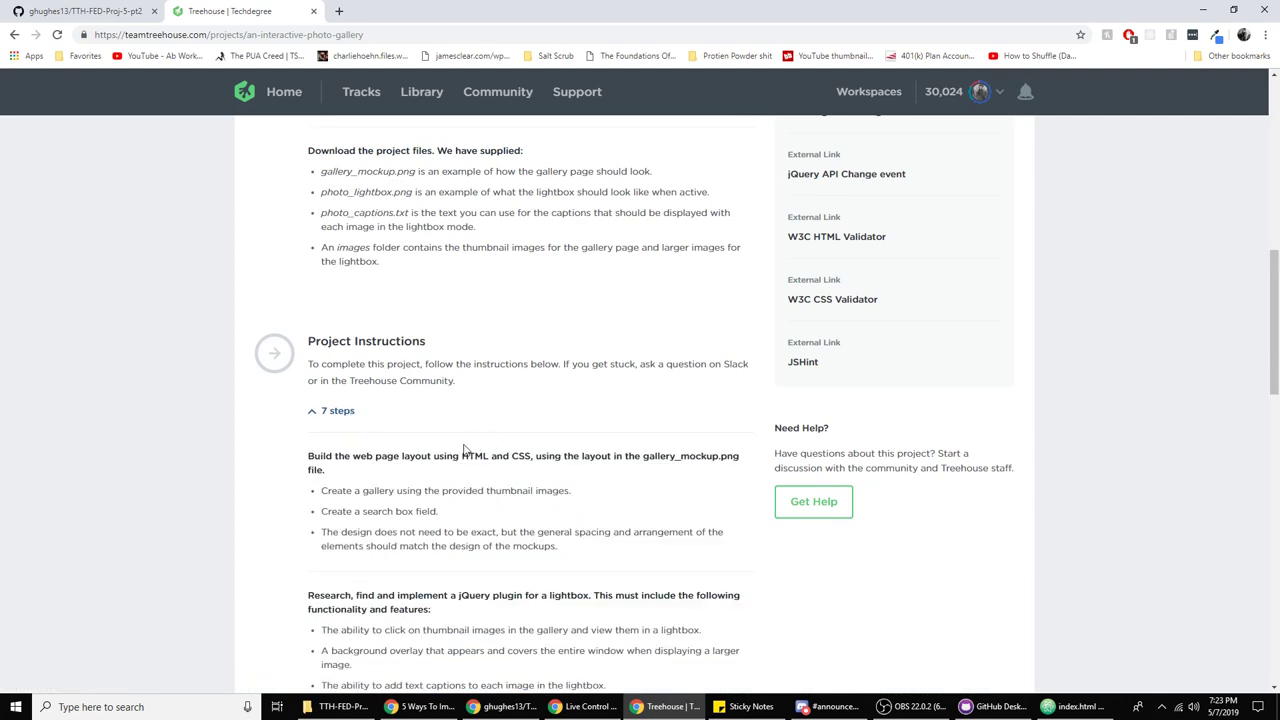
{"action": "scroll", "coordinate": [430, 450], "scroll_direction": "down", "scroll_amount": 1}
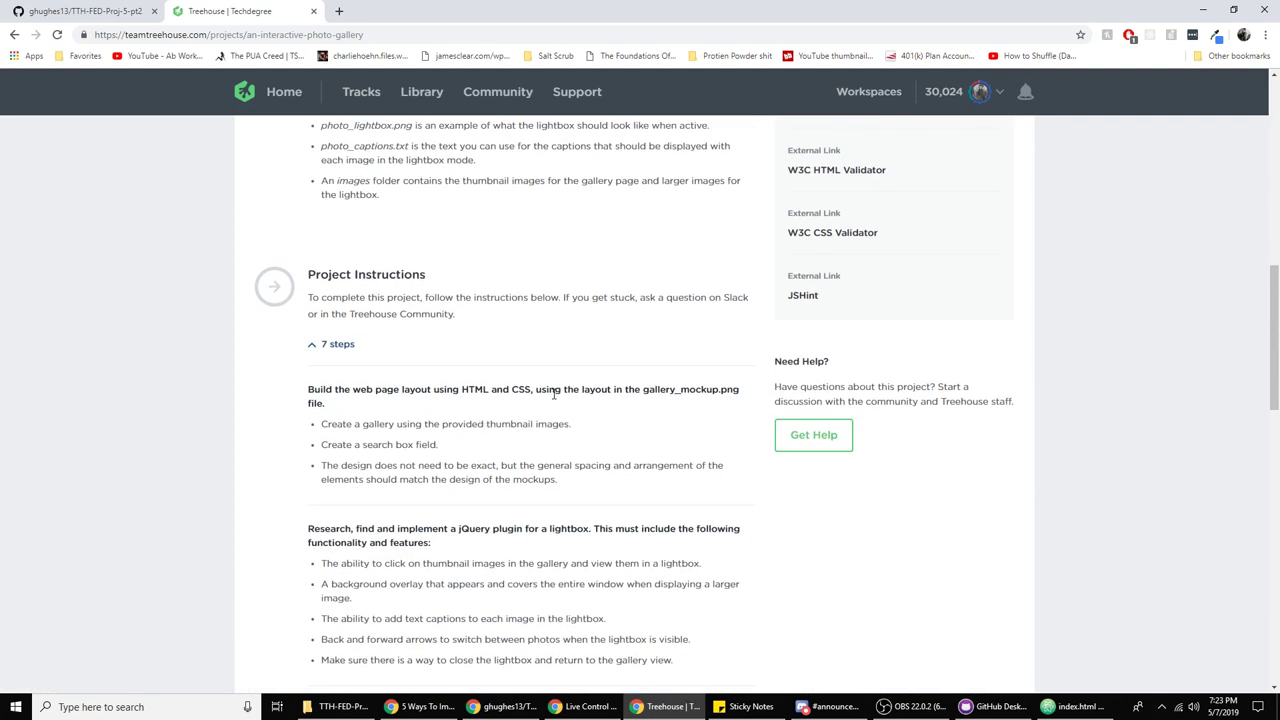
{"action": "left_click_drag", "start_coordinate": [586, 389], "coordinate": [694, 401]}
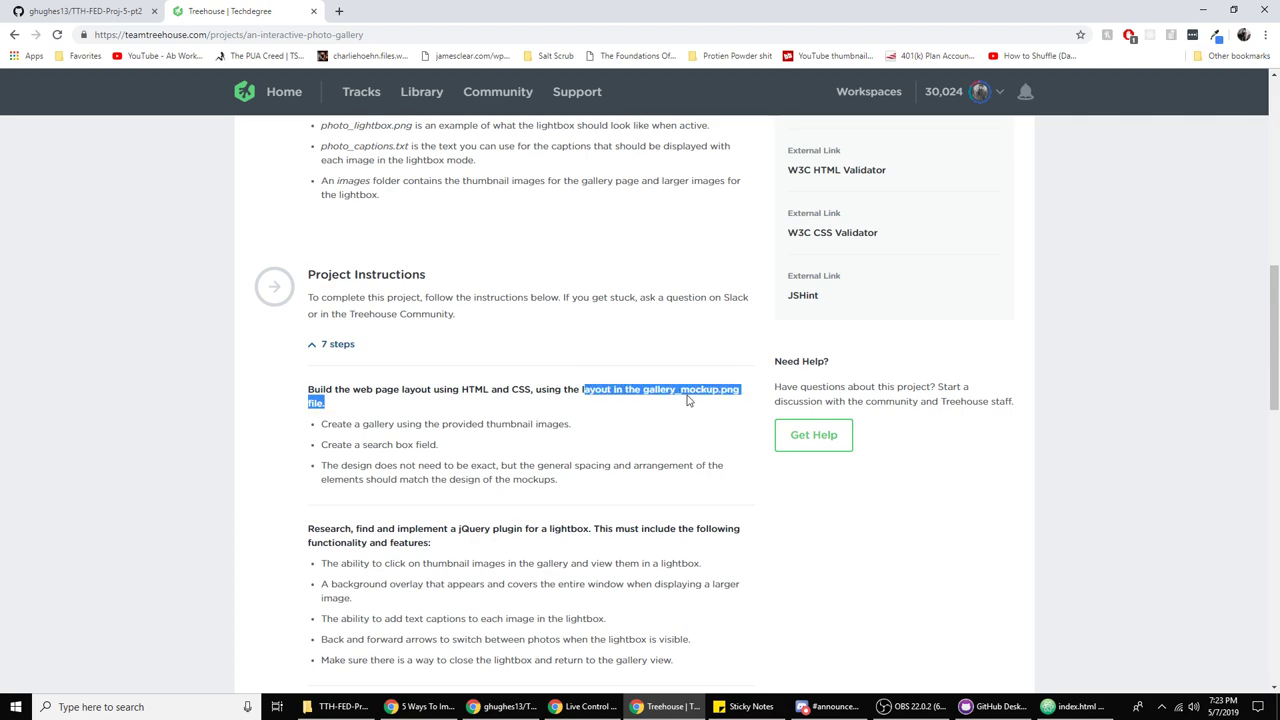
{"action": "left_click", "coordinate": [694, 400]}
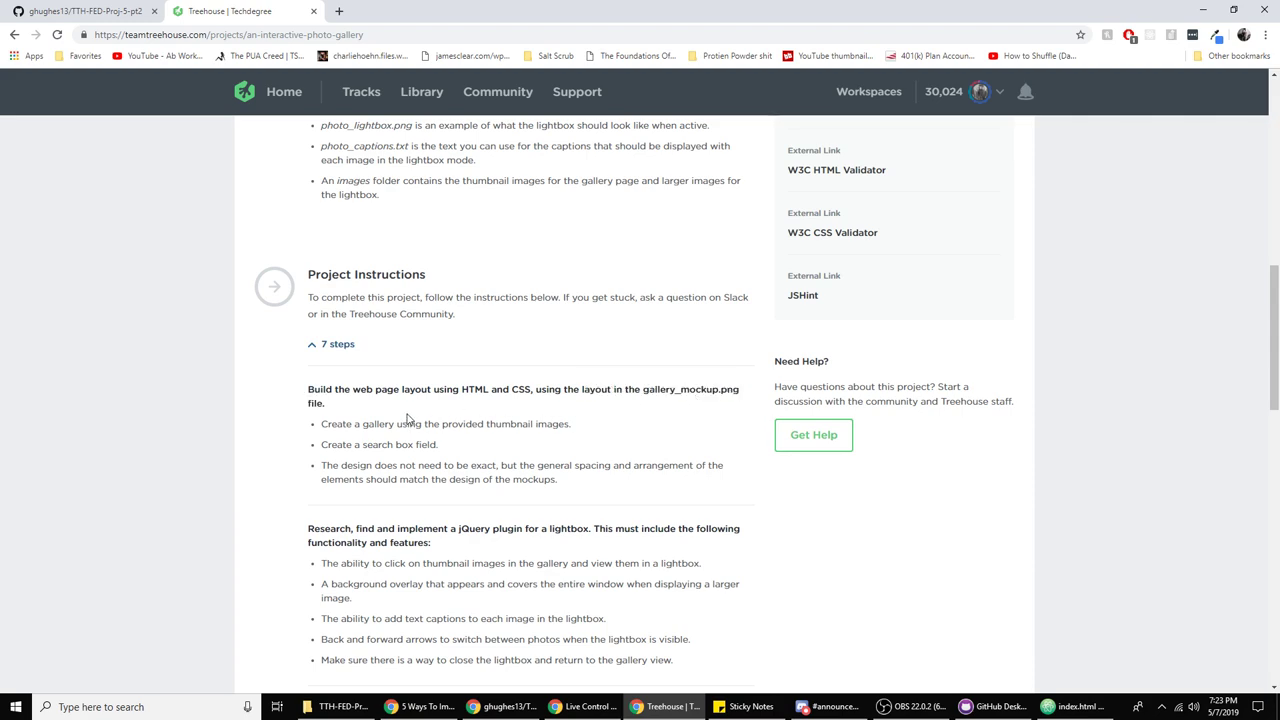
{"action": "left_click_drag", "start_coordinate": [330, 424], "coordinate": [528, 424]}
{"action": "left_click", "coordinate": [528, 424]}
{"action": "scroll", "coordinate": [416, 444], "scroll_direction": "down", "scroll_amount": 1}
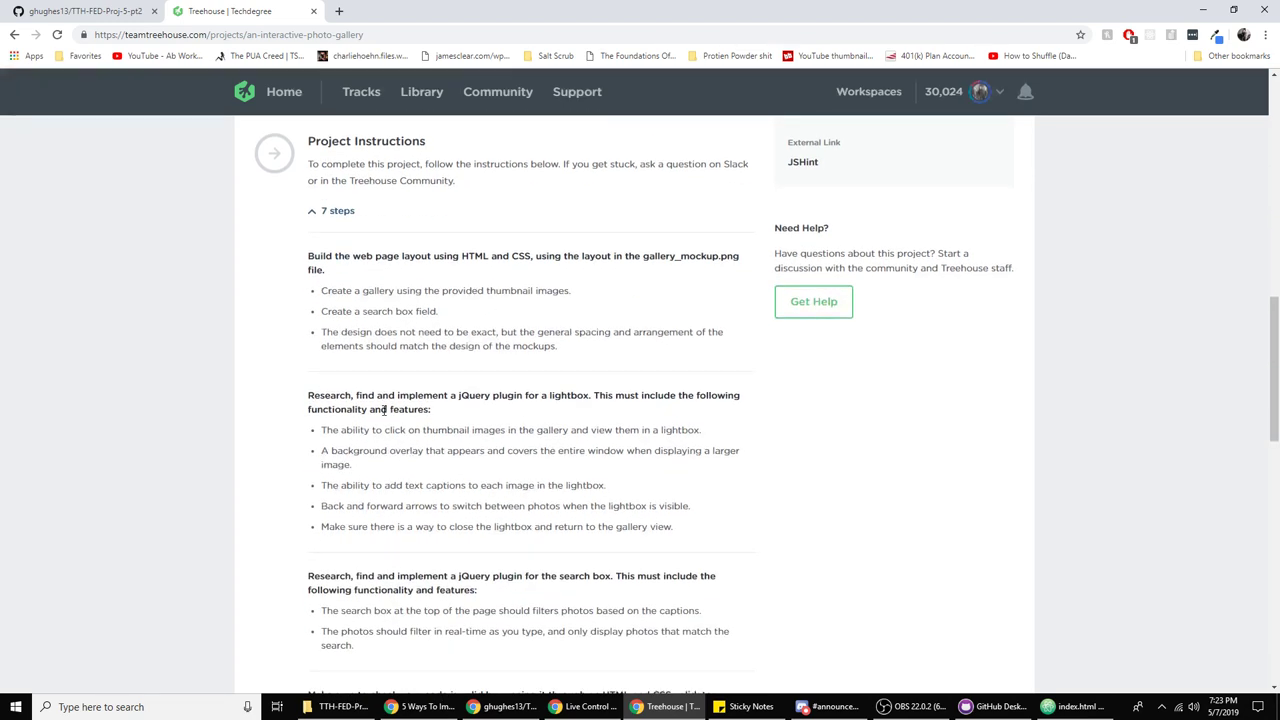
{"action": "left_click_drag", "start_coordinate": [372, 329], "coordinate": [476, 343]}
{"action": "left_click", "coordinate": [482, 343]}
{"action": "scroll", "coordinate": [514, 345], "scroll_direction": "down", "scroll_amount": 2}
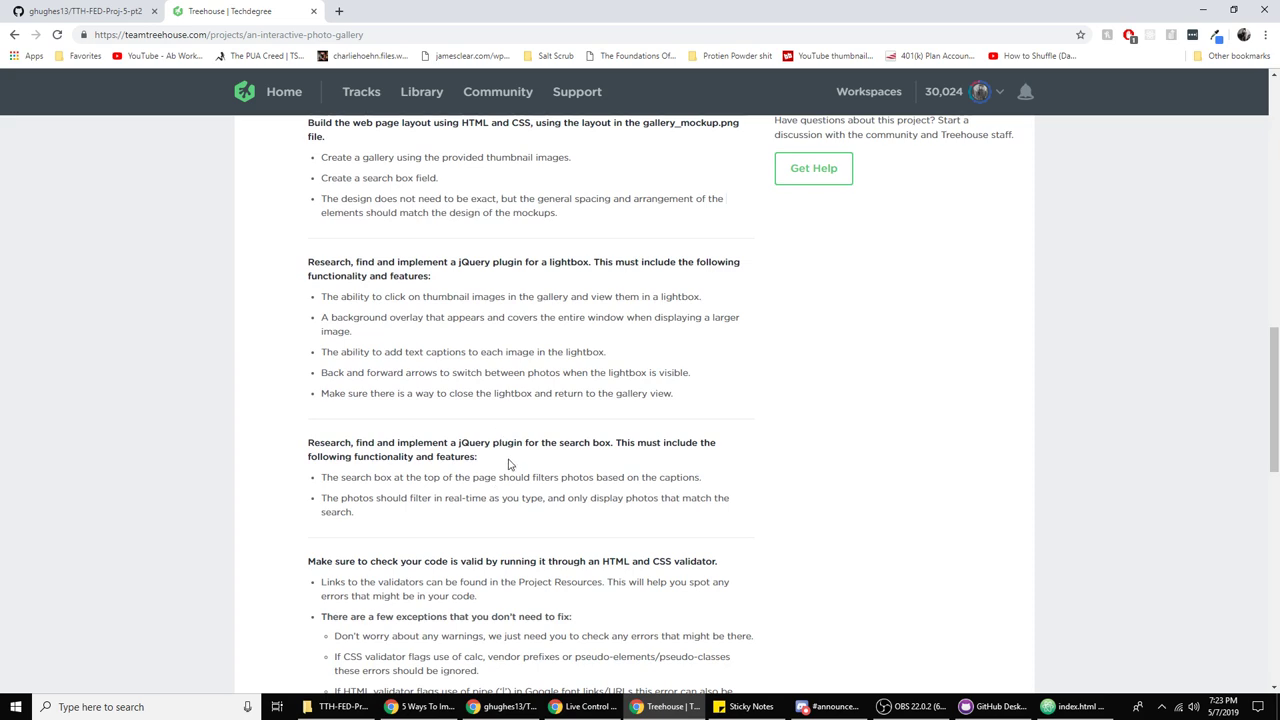
Read the requirements for the search box plugin and for checking the code with HTML and CSS validators
{"action": "left_click_drag", "start_coordinate": [522, 442], "coordinate": [620, 444]}
{"action": "scroll", "coordinate": [600, 435], "scroll_direction": "down", "scroll_amount": 3}
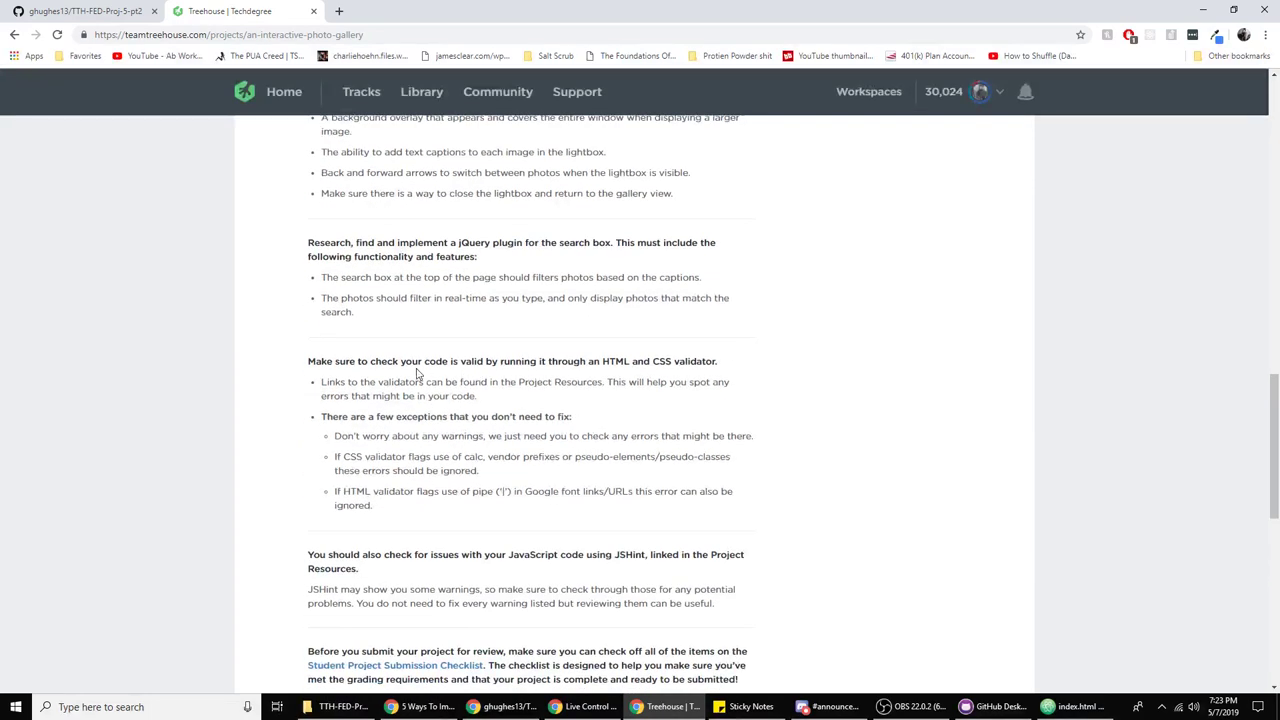
{"action": "left_click_drag", "start_coordinate": [386, 361], "coordinate": [676, 364]}
{"action": "left_click", "coordinate": [676, 364]}
{"action": "scroll", "coordinate": [656, 383], "scroll_direction": "down", "scroll_amount": 4}
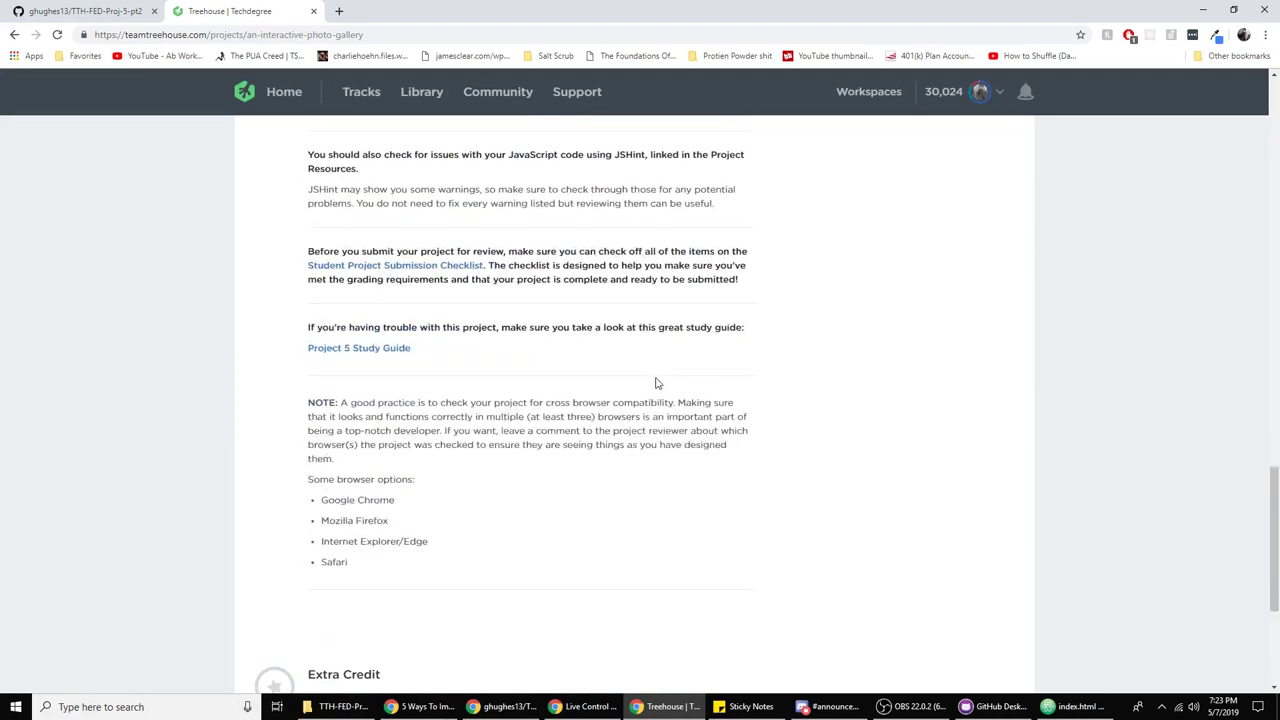
Expand the Extra Credit steps, read the mobile-first and custom search code requirements, and return to the project page's heading
{"action": "scroll", "coordinate": [358, 503], "scroll_direction": "down", "scroll_amount": 3}
{"action": "left_click", "coordinate": [330, 457]}
{"action": "scroll", "coordinate": [420, 474], "scroll_direction": "down", "scroll_amount": 1}
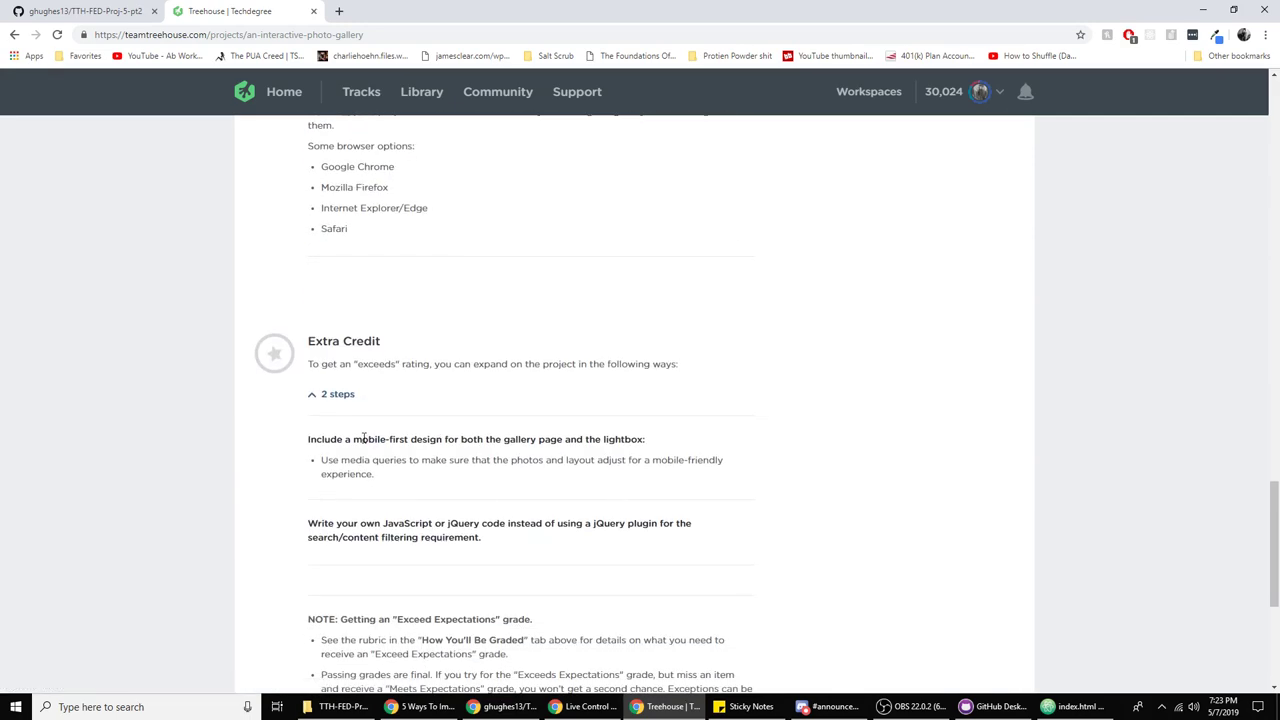
{"action": "left_click_drag", "start_coordinate": [322, 439], "coordinate": [646, 440]}
{"action": "left_click", "coordinate": [628, 459]}
{"action": "scroll", "coordinate": [602, 462], "scroll_direction": "down", "scroll_amount": 2}
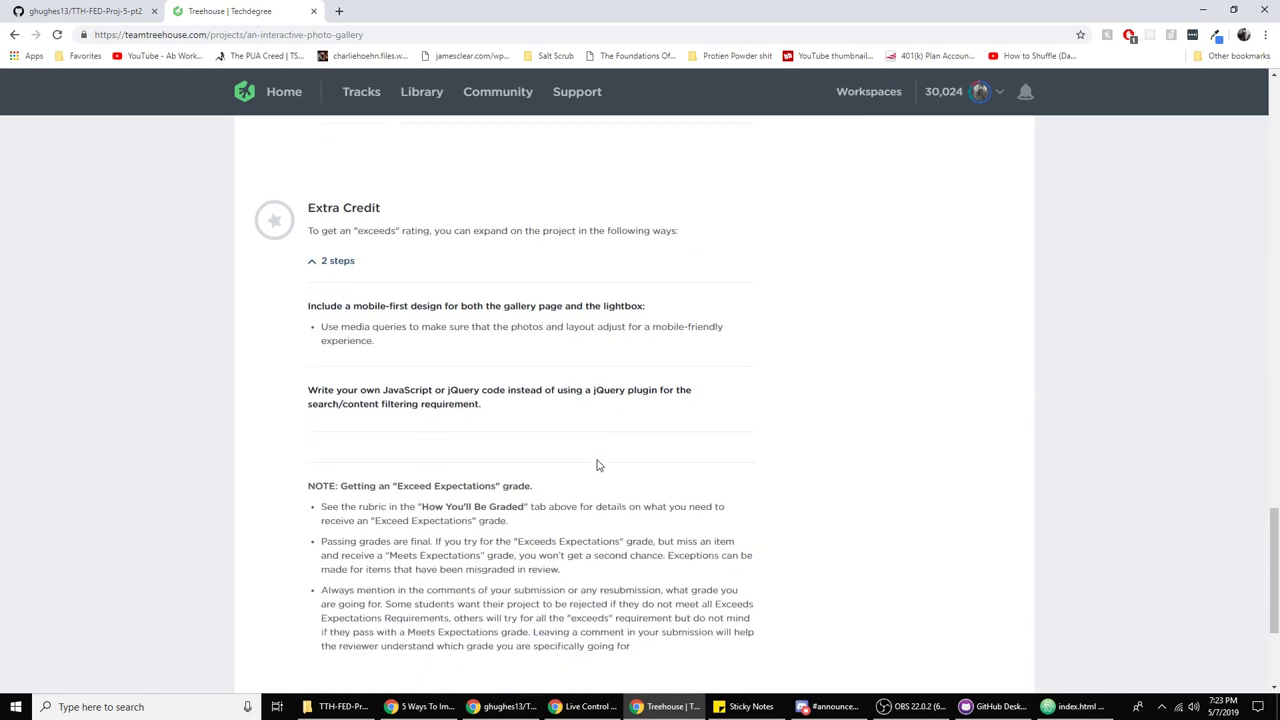
{"action": "left_click_drag", "start_coordinate": [375, 395], "coordinate": [491, 403]}
{"action": "left_click", "coordinate": [518, 412]}
{"action": "scroll", "coordinate": [580, 440], "scroll_direction": "up", "scroll_amount": 15}
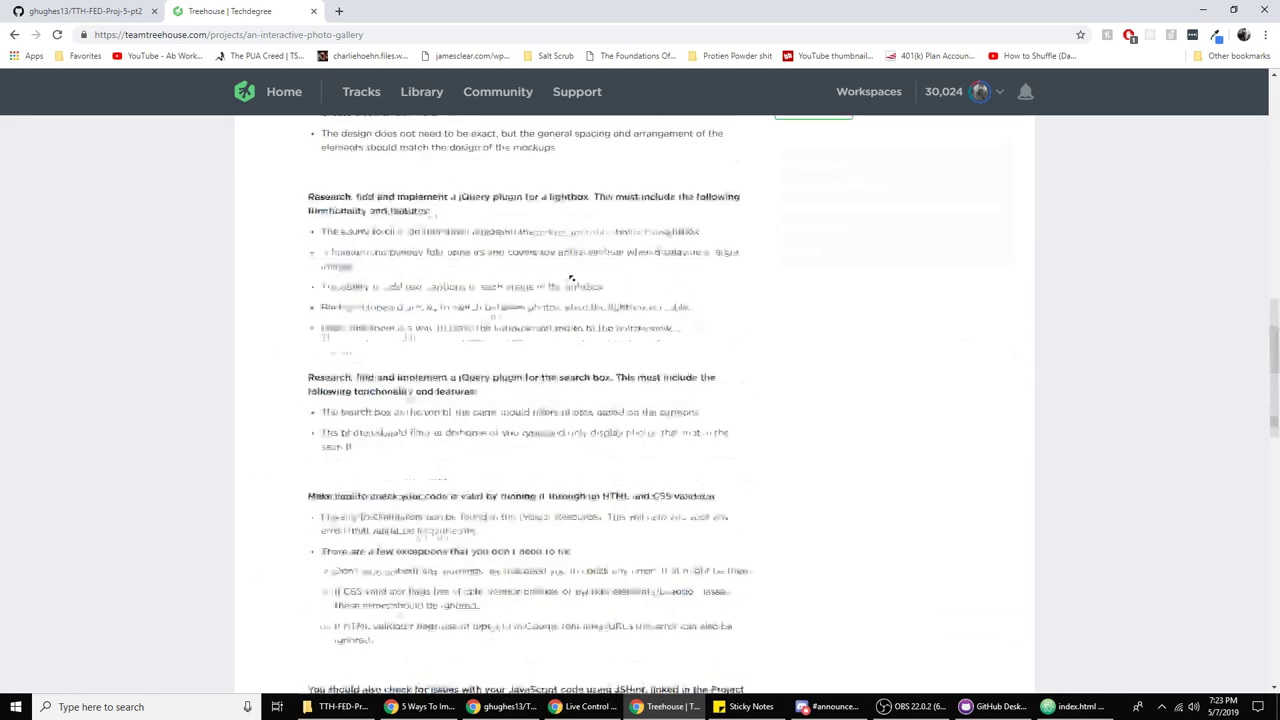
{"action": "scroll", "coordinate": [494, 449], "scroll_direction": "down", "scroll_amount": 3}
{"action": "scroll", "coordinate": [494, 449], "scroll_direction": "up", "scroll_amount": 4}
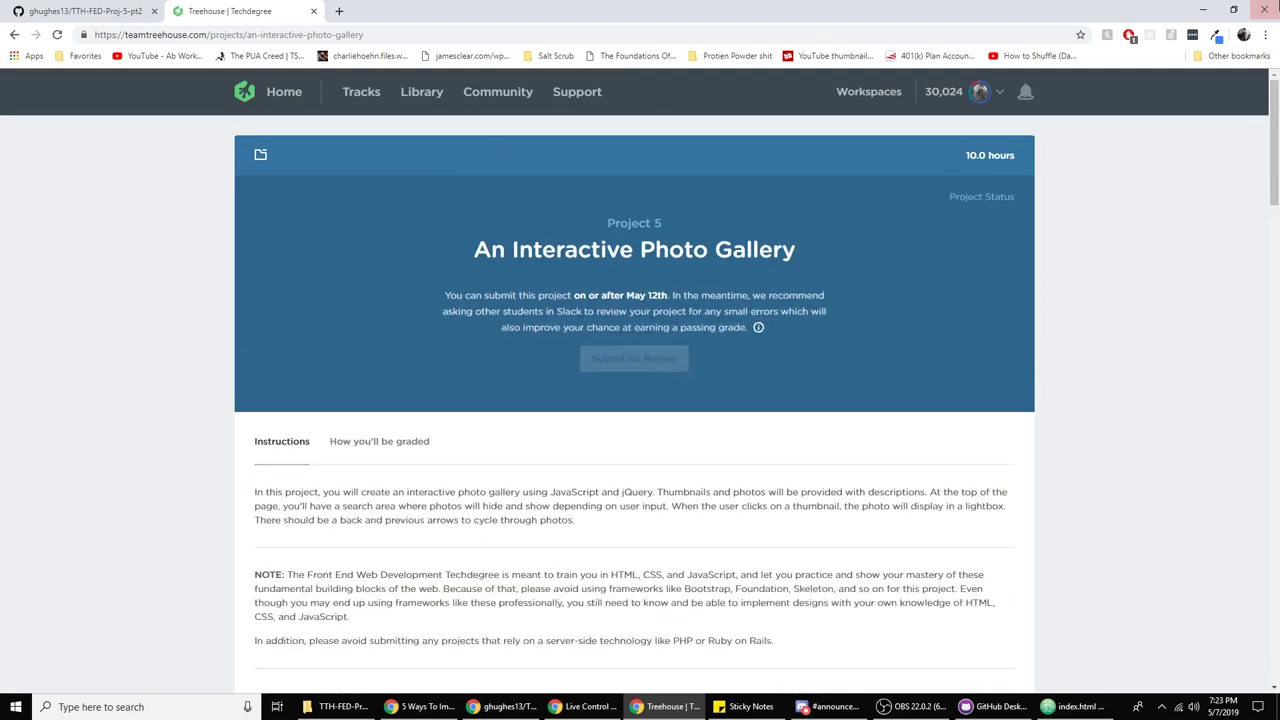
Switch back to Atom and add the TTH-FED-Proj-5-pt2 folder from File Explorer as the project folder
{"action": "key", "text": "alt+Tab"}
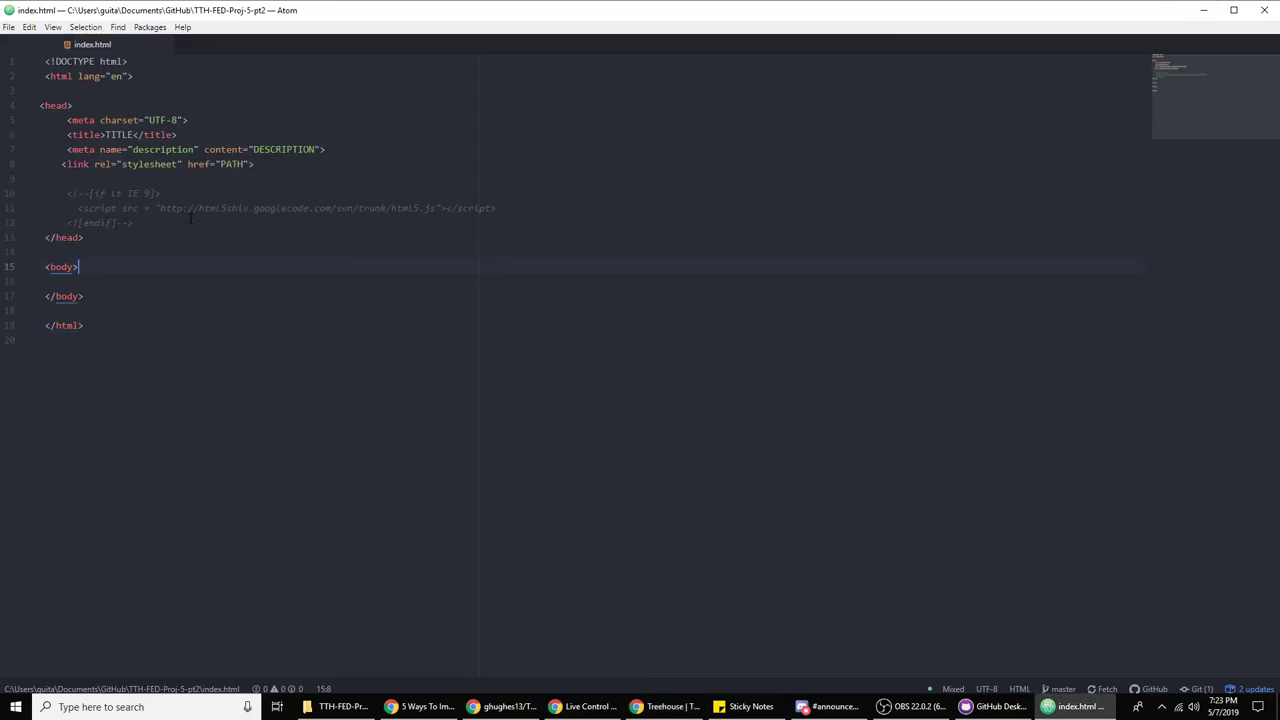
{"action": "left_click_drag", "start_coordinate": [190, 218], "coordinate": [50, 193]}
{"action": "left_click", "coordinate": [337, 706]}
{"action": "left_click_drag", "start_coordinate": [597, 221], "coordinate": [38, 238]}
{"action": "left_click", "coordinate": [614, 120]}
Create a new file named styles.css in the TTH-FED-Proj-5-pt2 project folder
{"action": "right_click", "coordinate": [69, 246]}
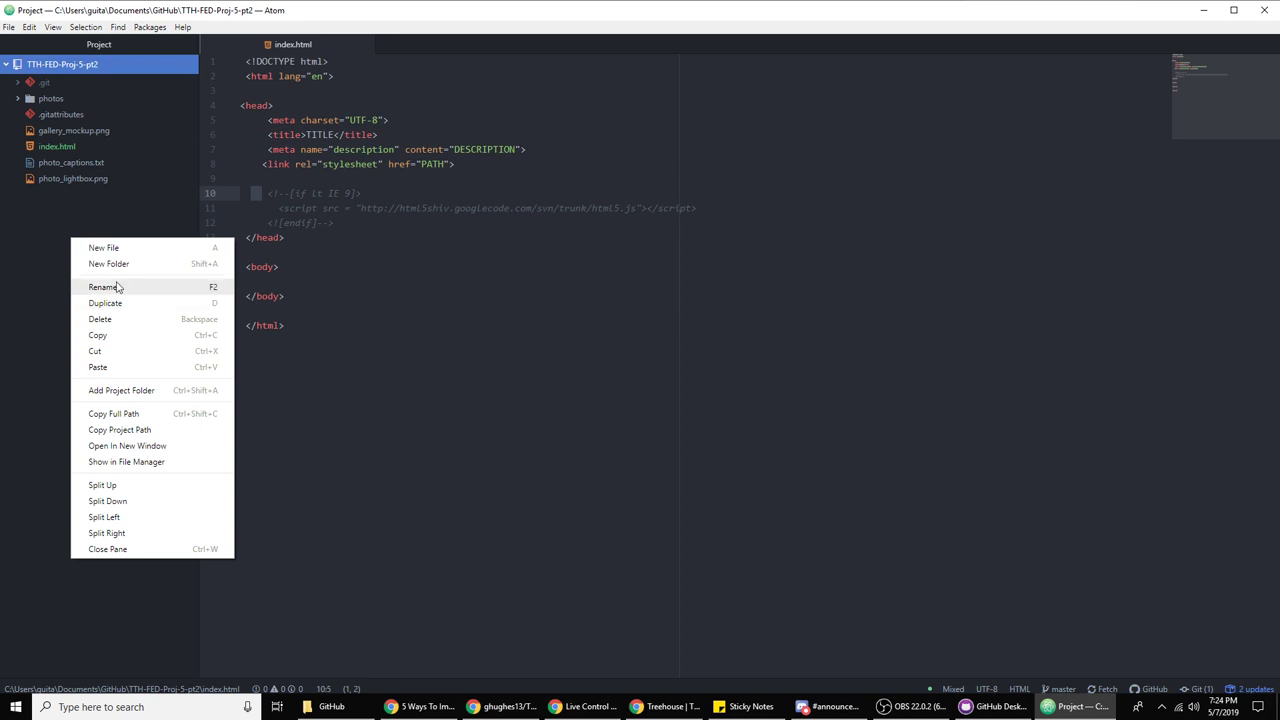
{"action": "left_click", "coordinate": [104, 248]}
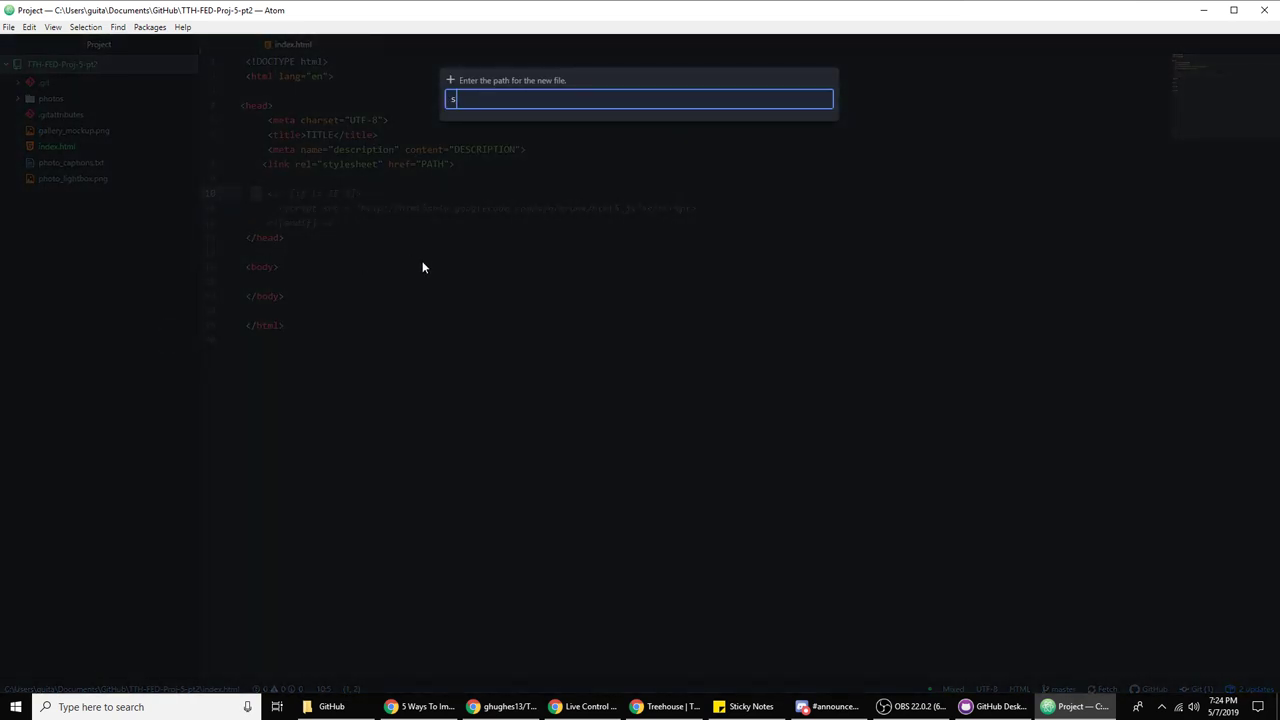
{"action": "type", "text": "styles.css"}
{"action": "key", "text": "Return"}
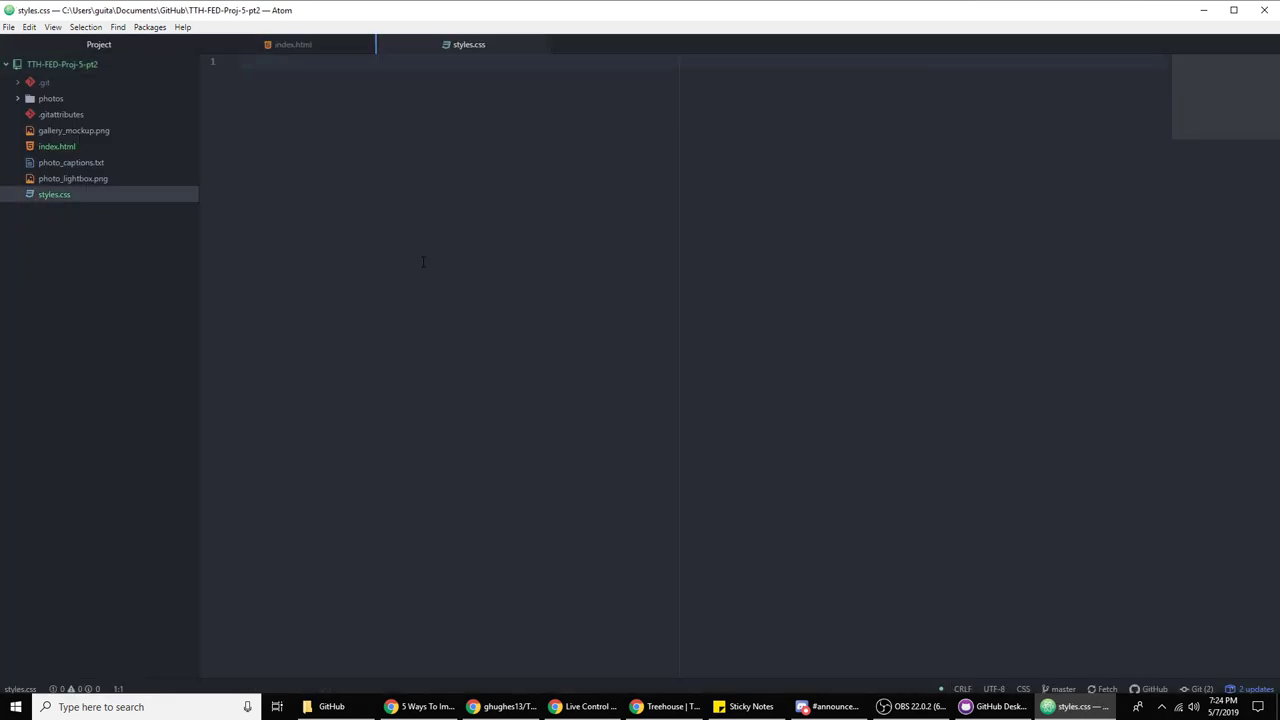
Delete the IE 9 conditional comment with the html5shiv script from the head of index.html
{"action": "left_click", "coordinate": [312, 48]}
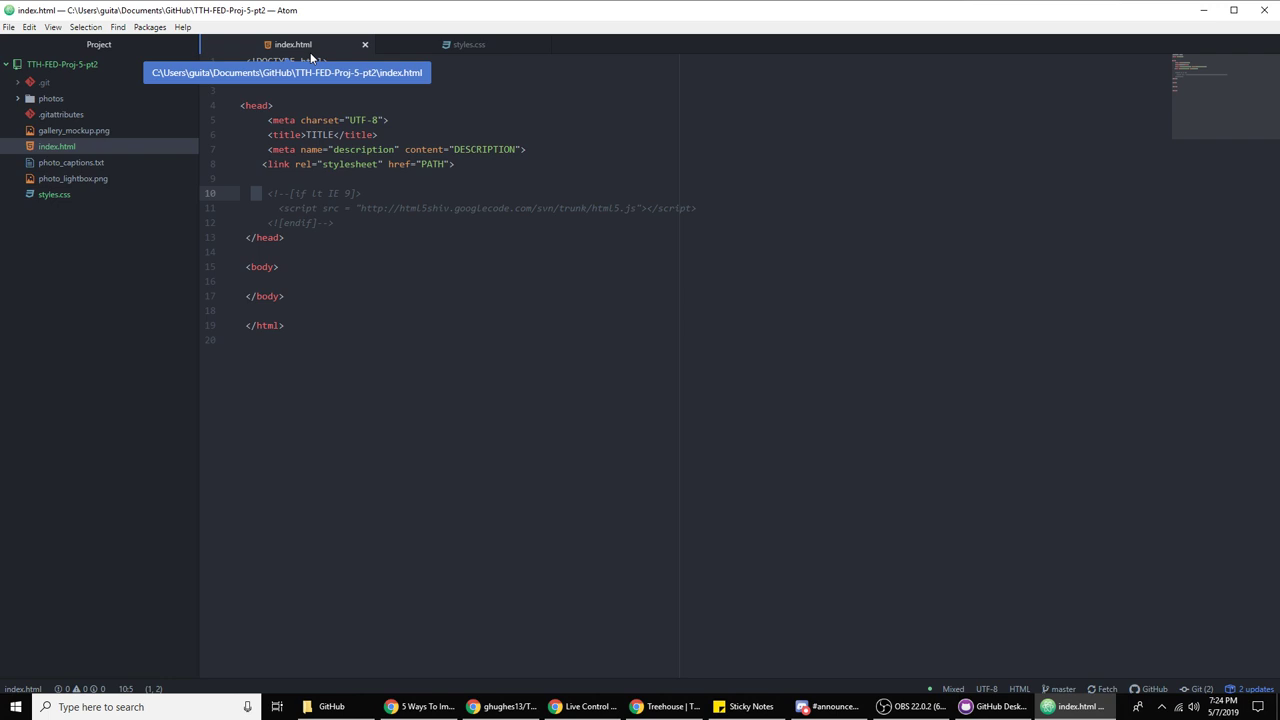
{"action": "left_click_drag", "start_coordinate": [335, 222], "coordinate": [234, 179]}
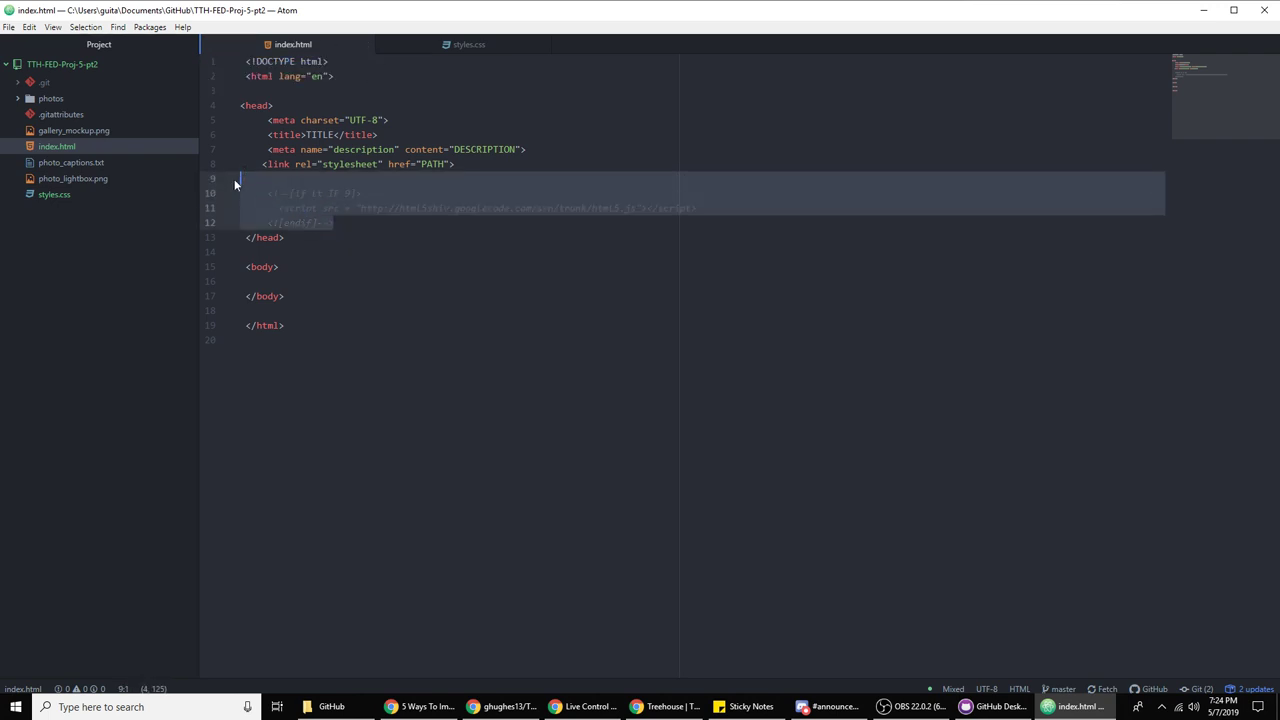
{"action": "key", "text": "BackSpace"}
{"action": "key", "text": "BackSpace"}
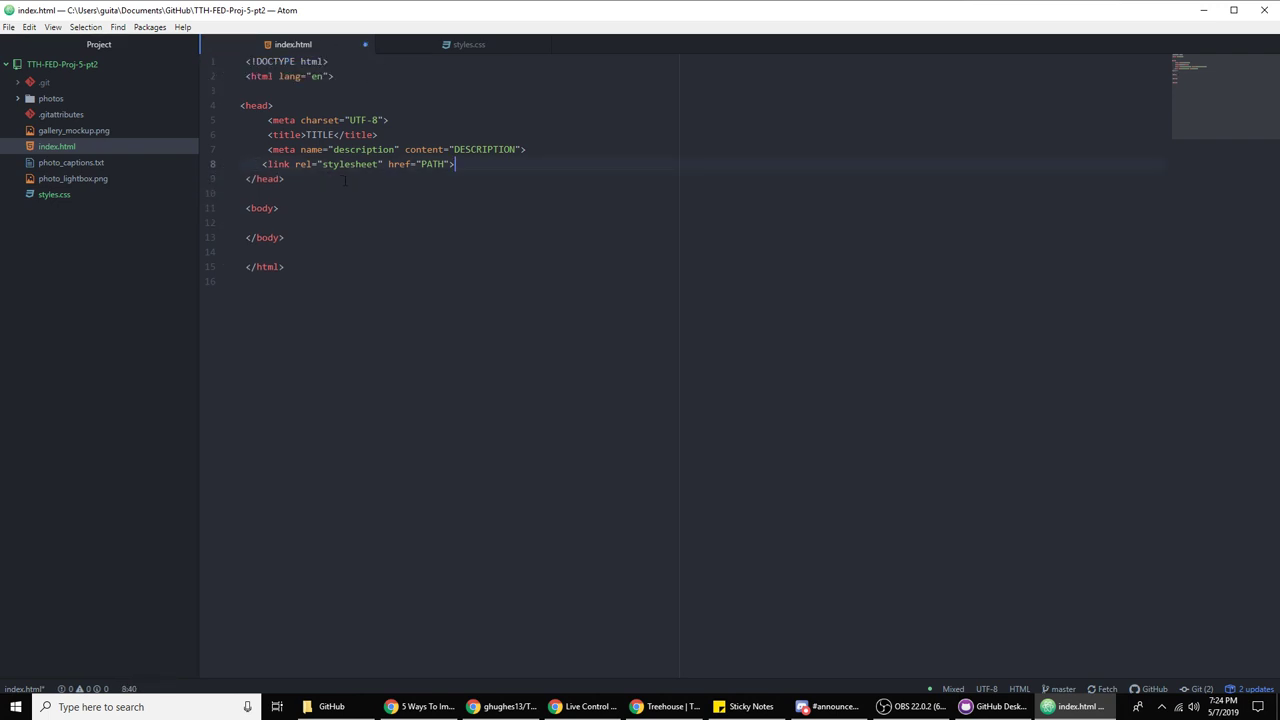